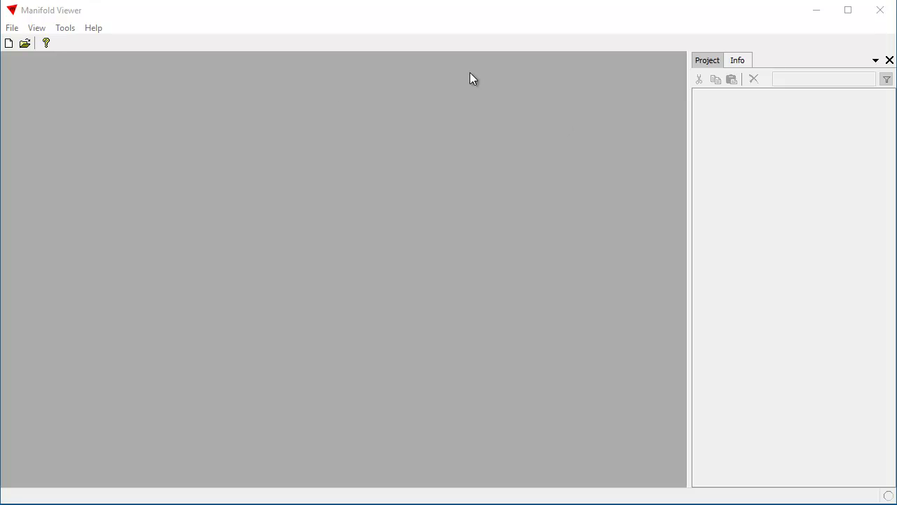
Step: Open archaeology_France.map from C:\data and scroll the Project pane to review its layers and tables
click(12, 29)
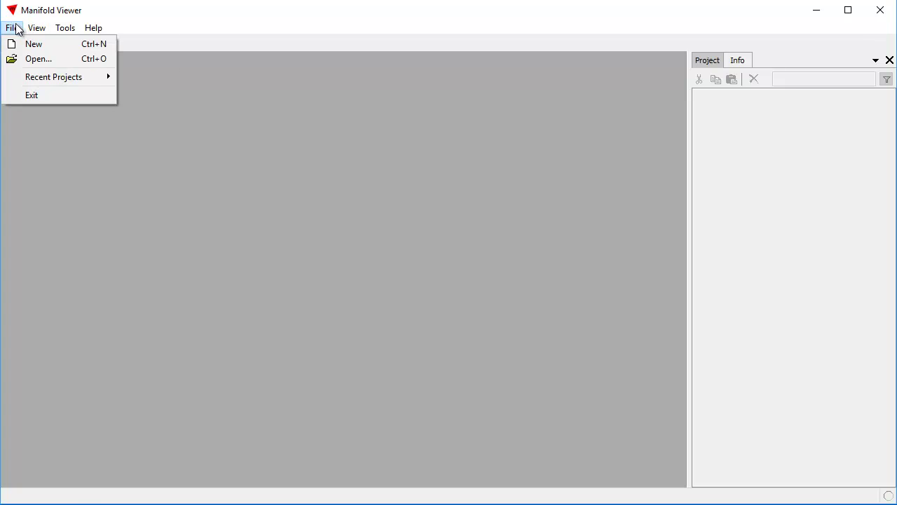
click(38, 60)
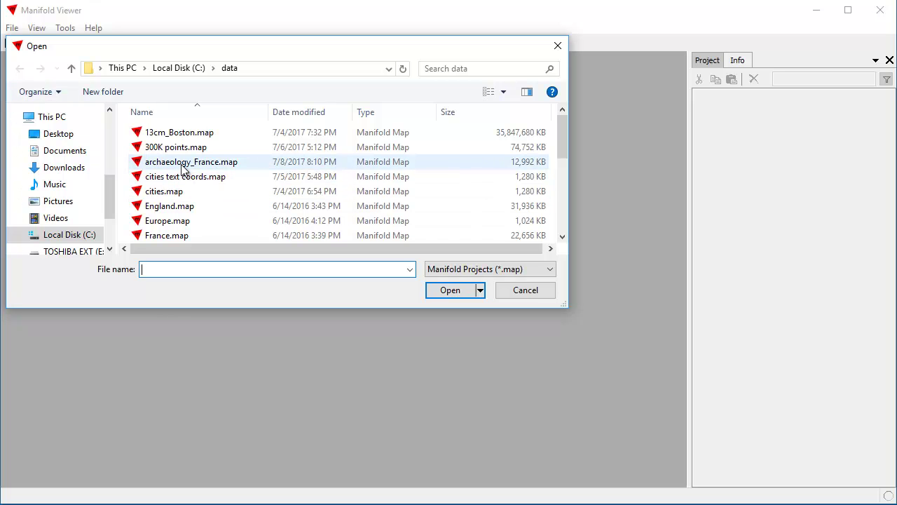
click(205, 167)
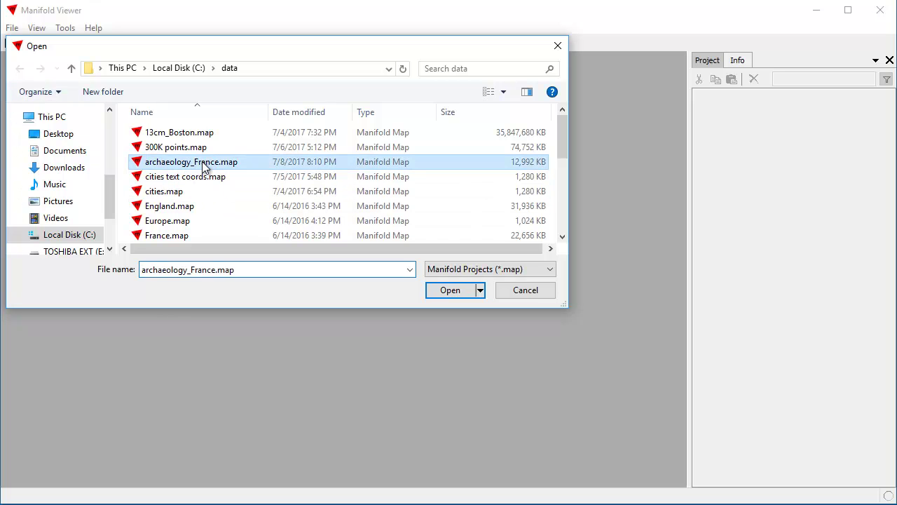
click(438, 288)
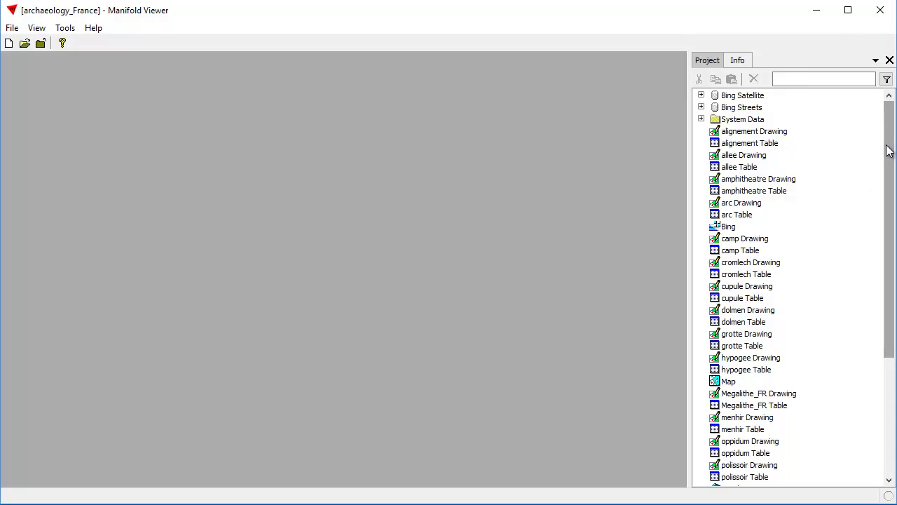
mouse_move(888, 223)
mouse_down()
mouse_move(890, 338)
mouse_move(886, 211)
mouse_up()
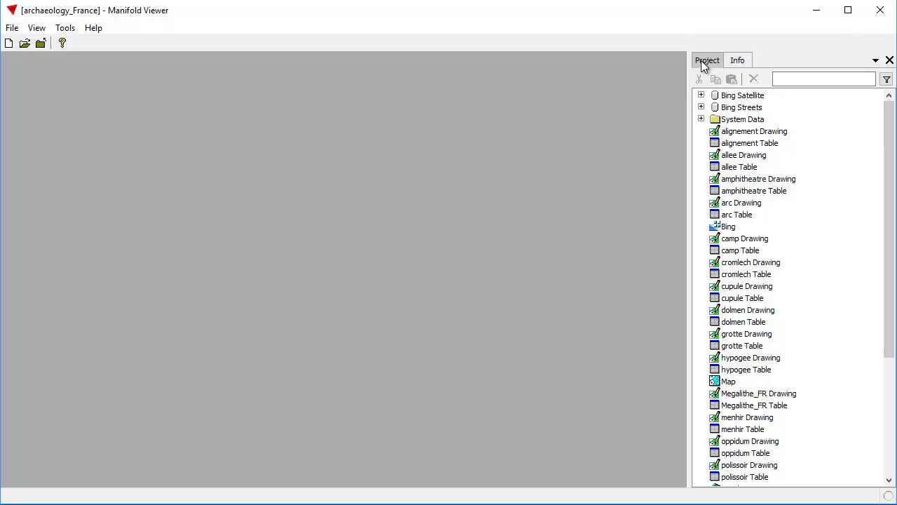
Step: Open the Map window and toggle the Bing basemap layer off and back on
double_click(726, 383)
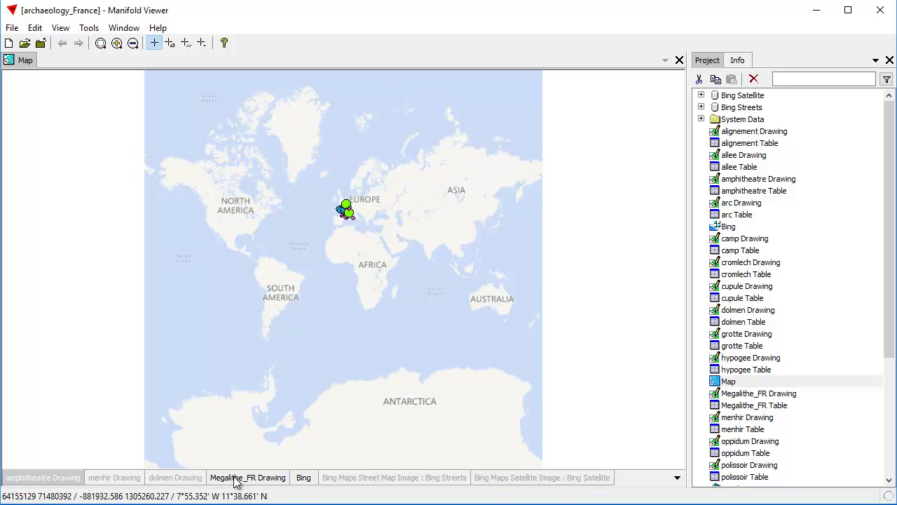
click(303, 478)
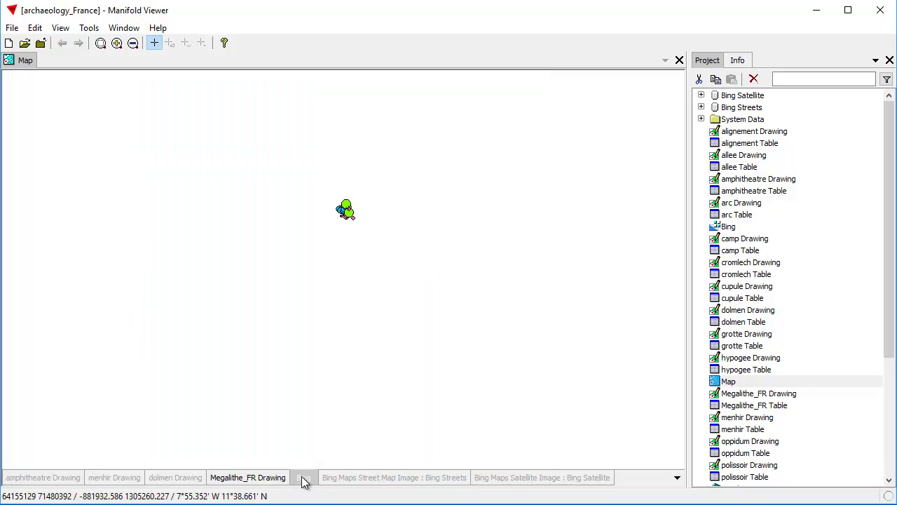
click(303, 478)
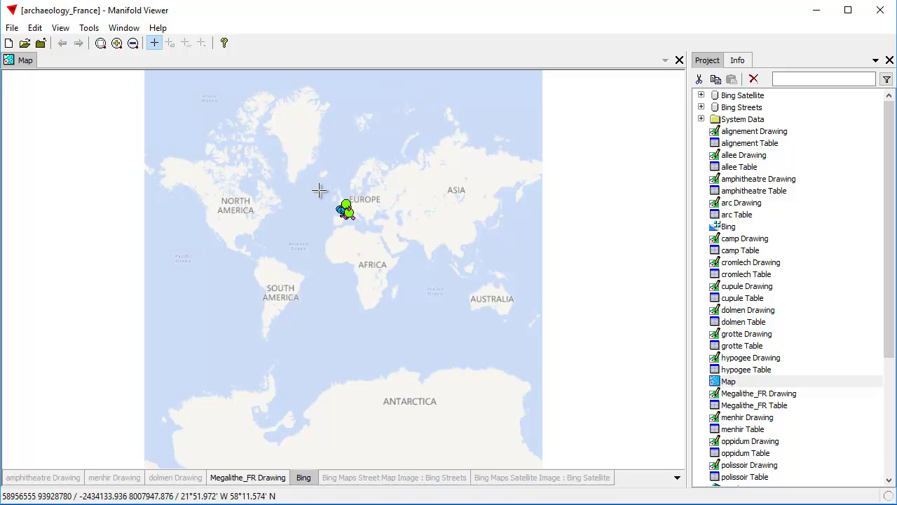
Step: Zoom in from western Europe to France and toggle the Megalithe_FR Drawing points off and on
drag(318, 190, 367, 232)
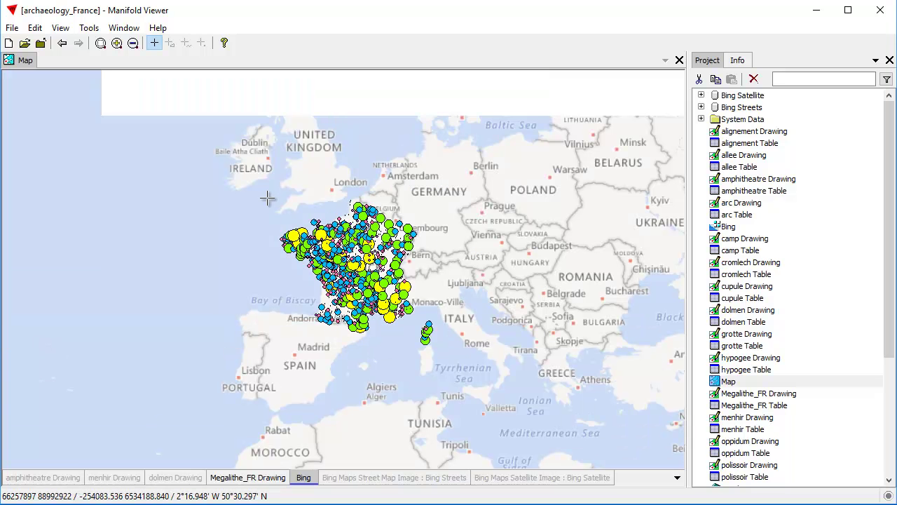
drag(271, 184, 431, 336)
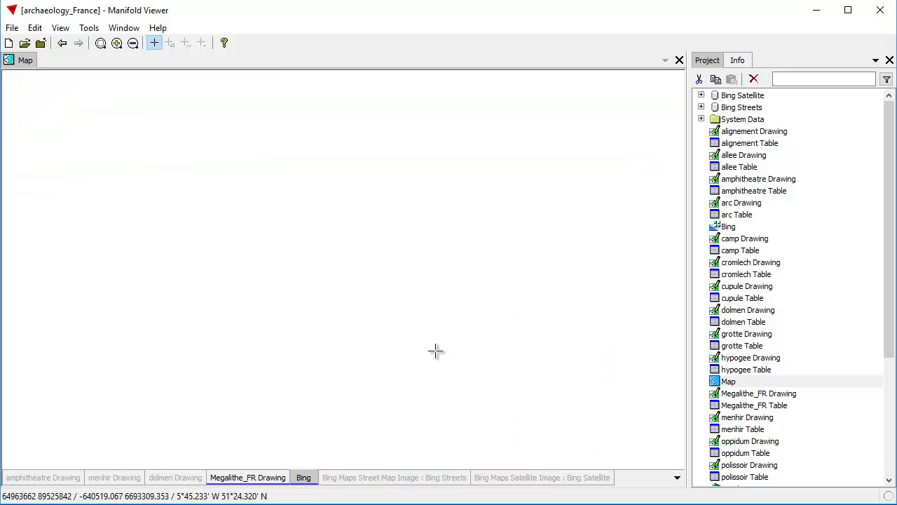
shift+click(263, 478)
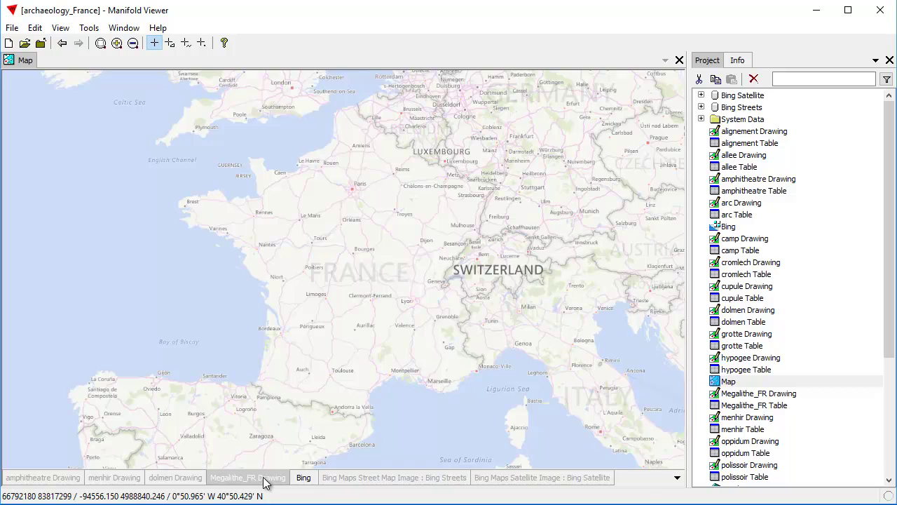
shift+click(263, 479)
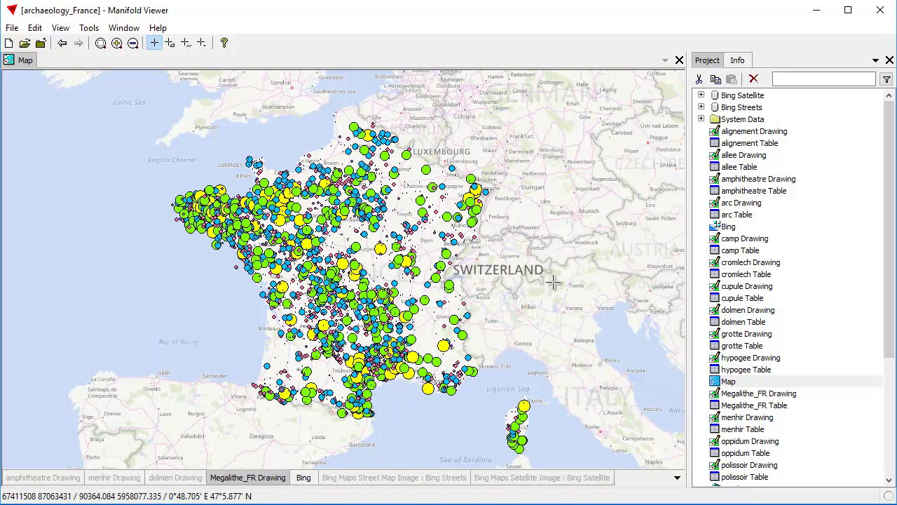
Step: Browse the Megalithe_FR Table records down to the last rows, then close it
double_click(785, 410)
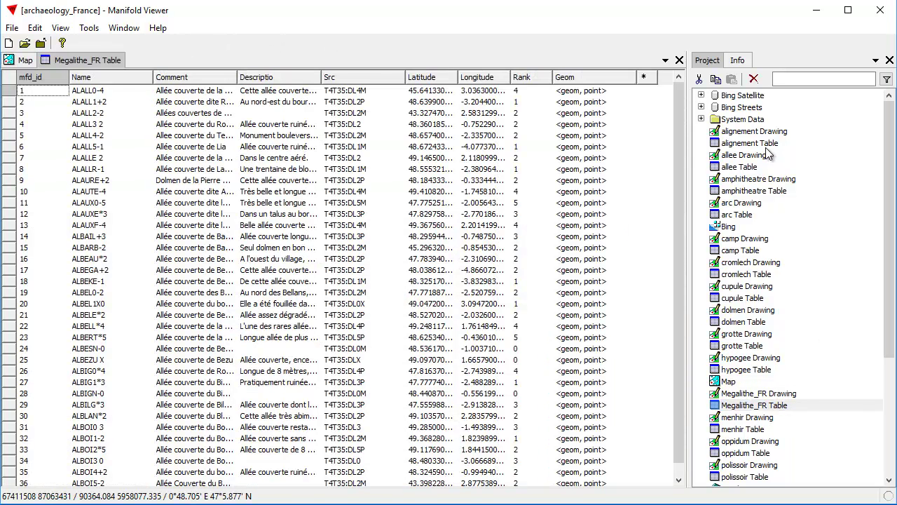
scroll(290, 126, down, 8)
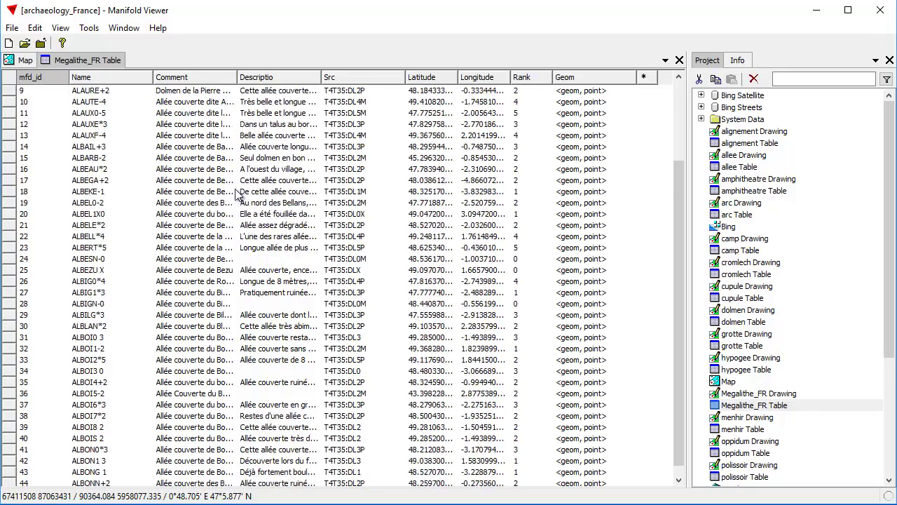
scroll(237, 196, down, 4)
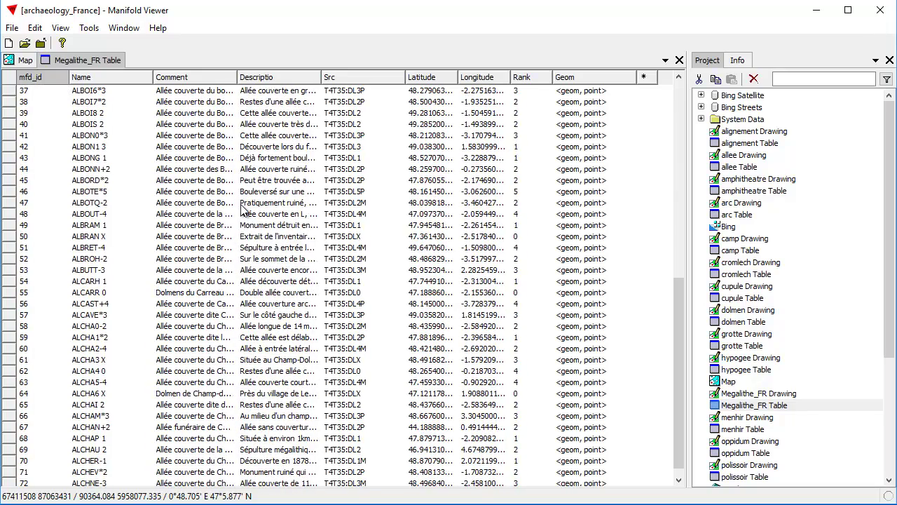
scroll(242, 208, up, 12)
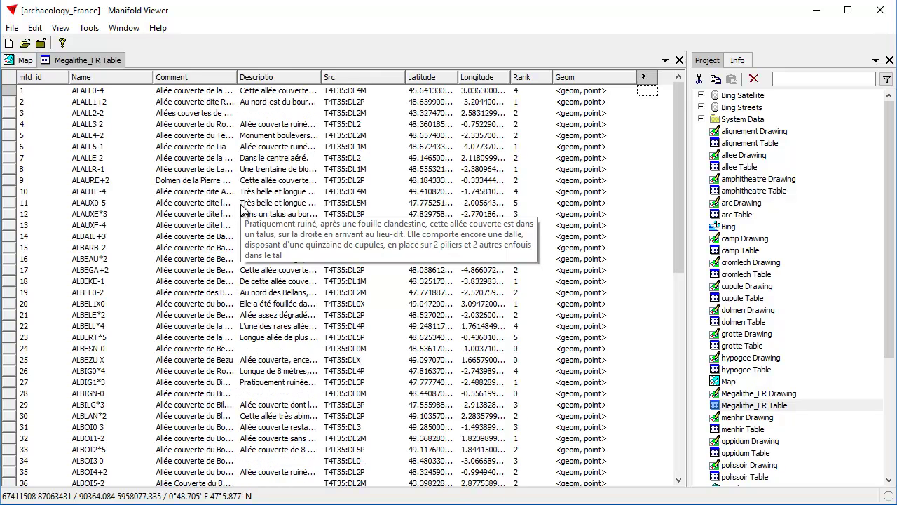
key(ctrl+End)
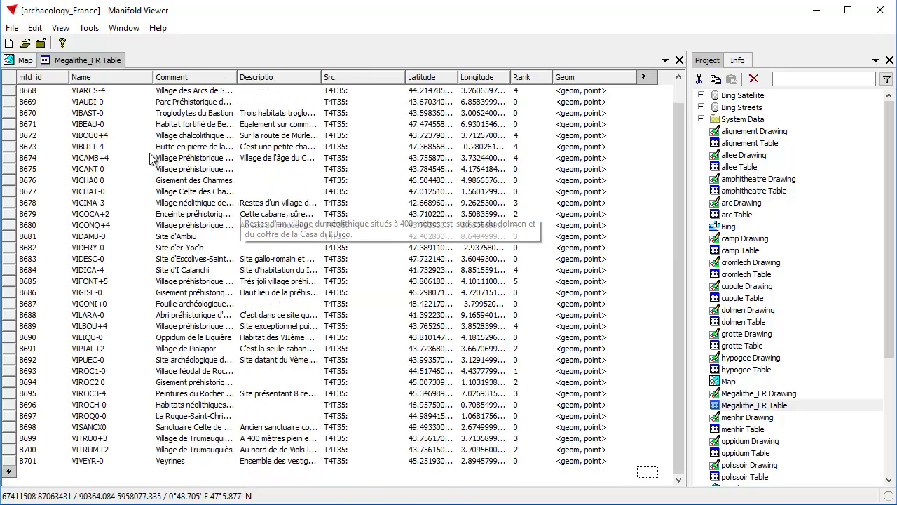
click(679, 61)
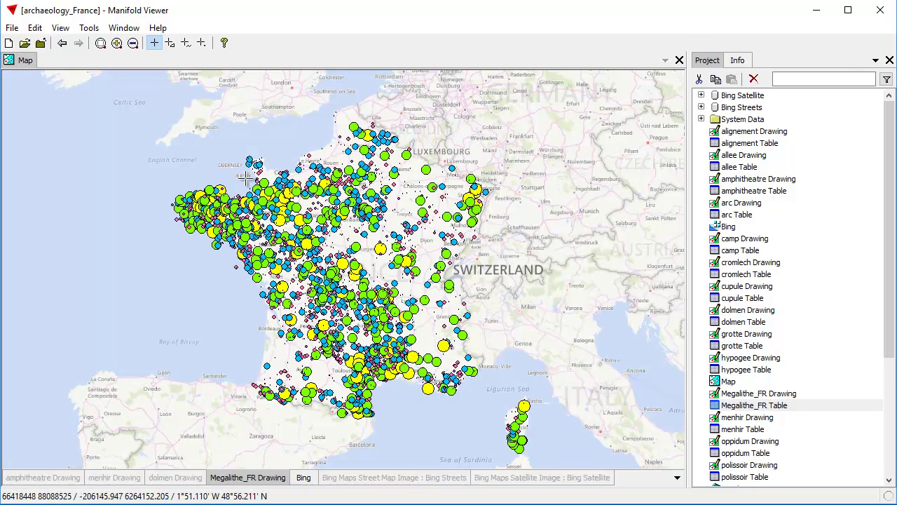
Step: Zoom the map to west-central France, then reopen the table to select and deselect record 23 (ALBERT*5)
drag(245, 178, 448, 359)
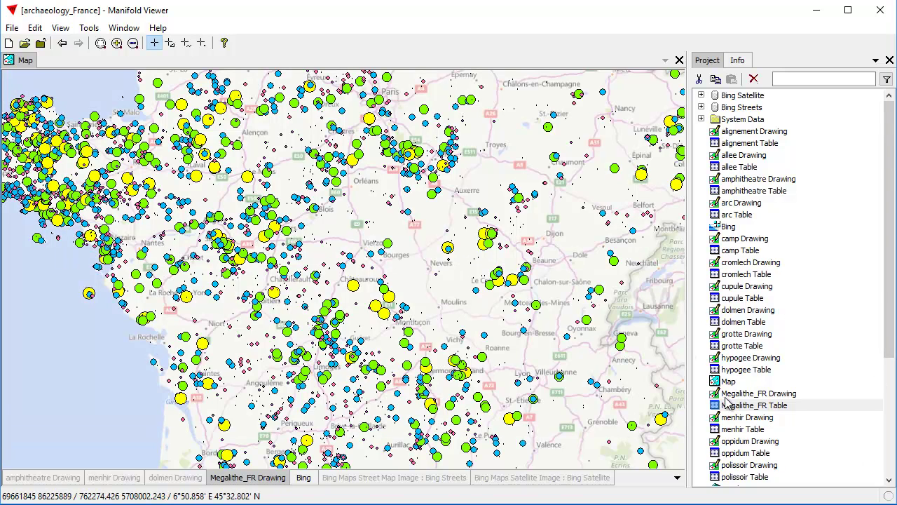
double_click(761, 409)
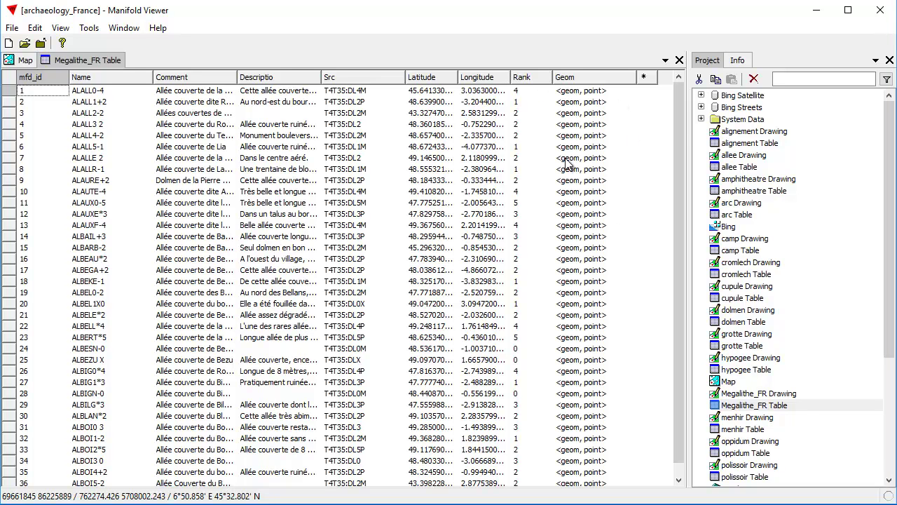
click(522, 338)
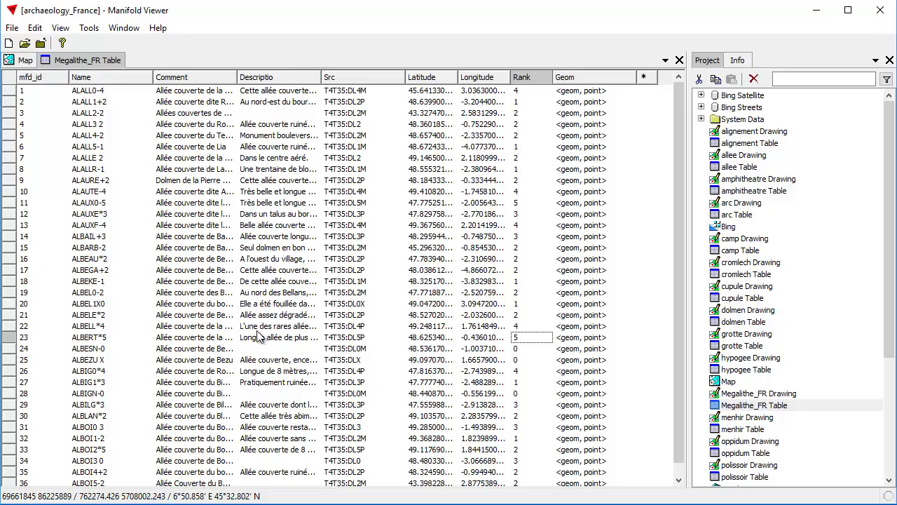
click(12, 339)
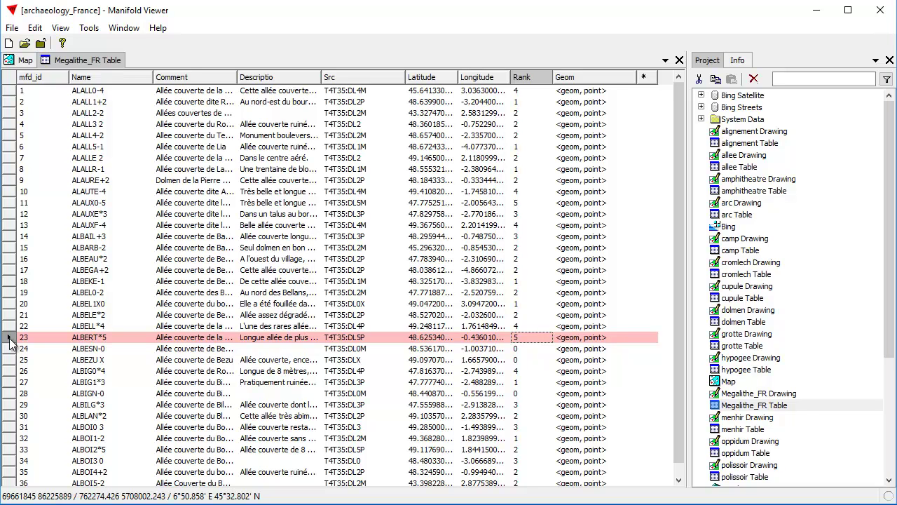
click(9, 338)
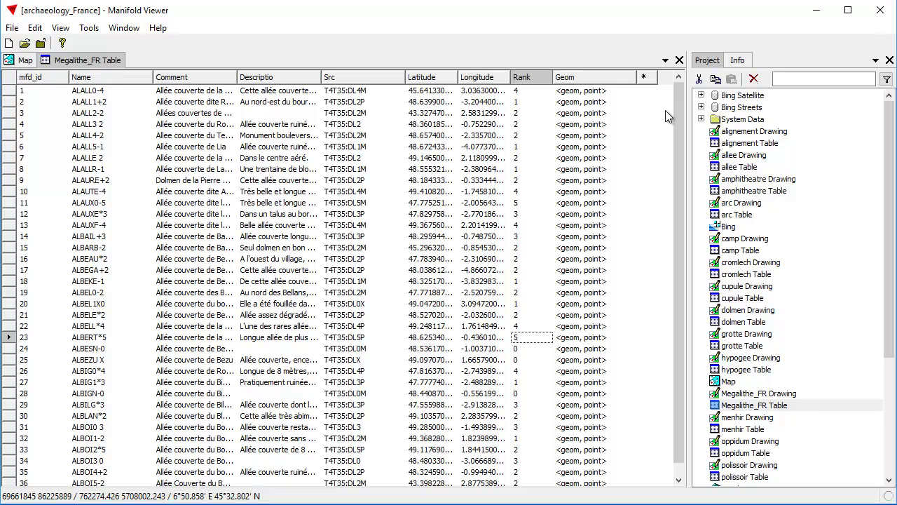
click(679, 59)
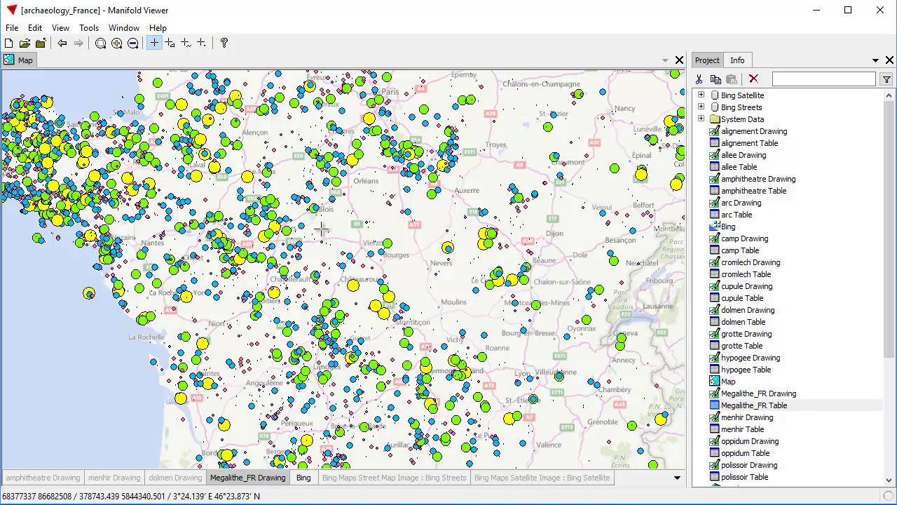
Step: Zoom toward the Loire near Saumur and view, then close, one dolmen's Record Values
scroll(214, 171, up, 2)
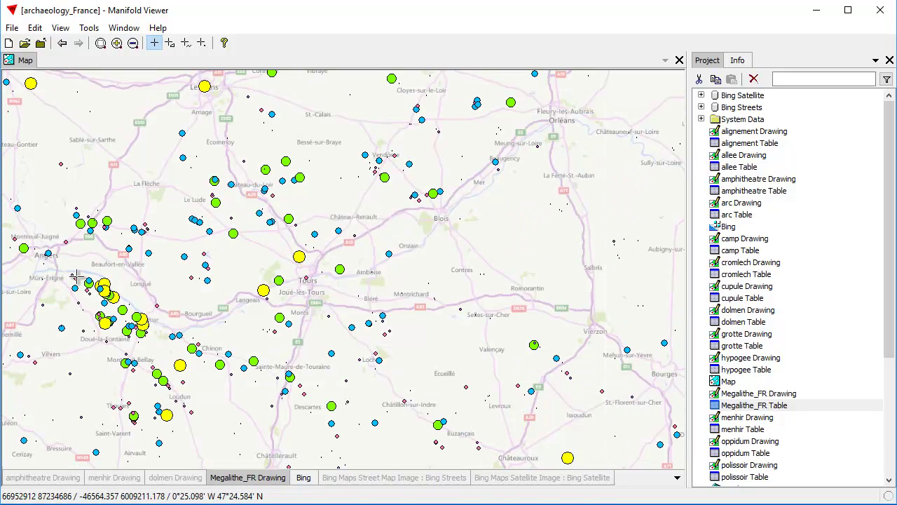
drag(78, 264, 166, 341)
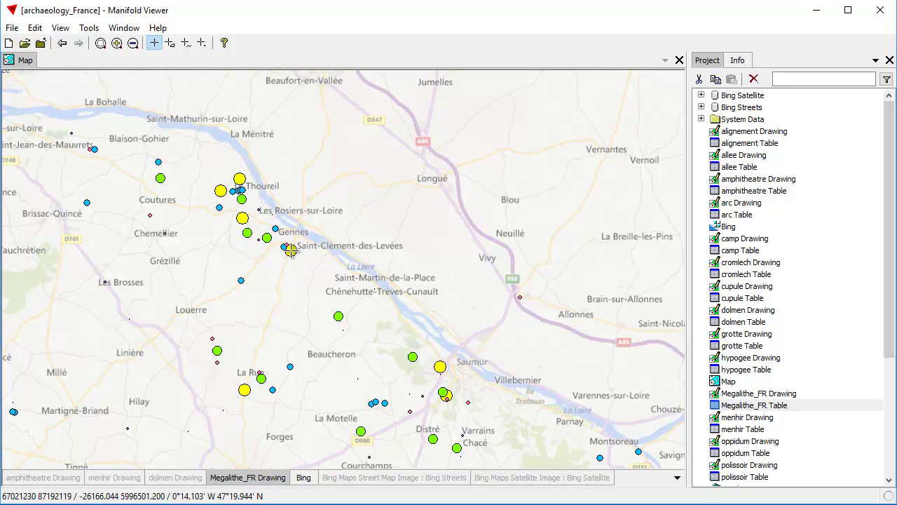
click(290, 249)
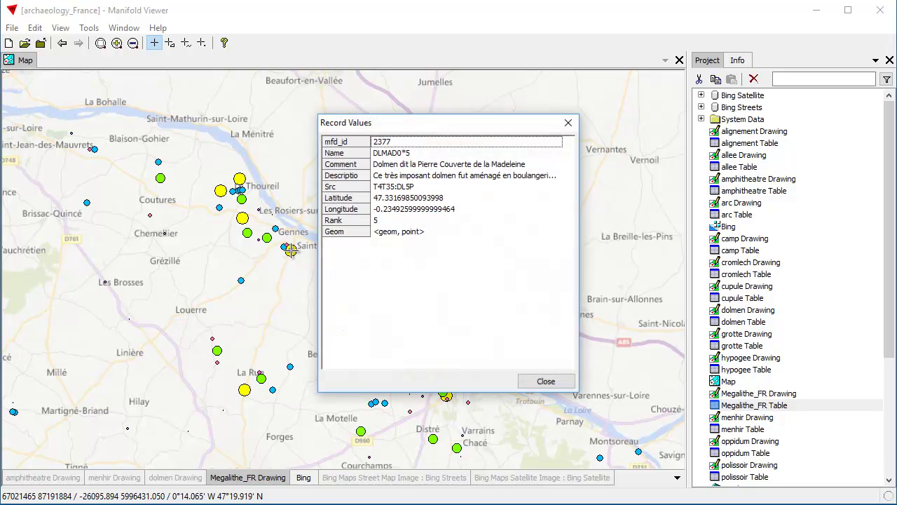
click(546, 382)
Step: Start opening another project file, then cancel the dialog
click(12, 28)
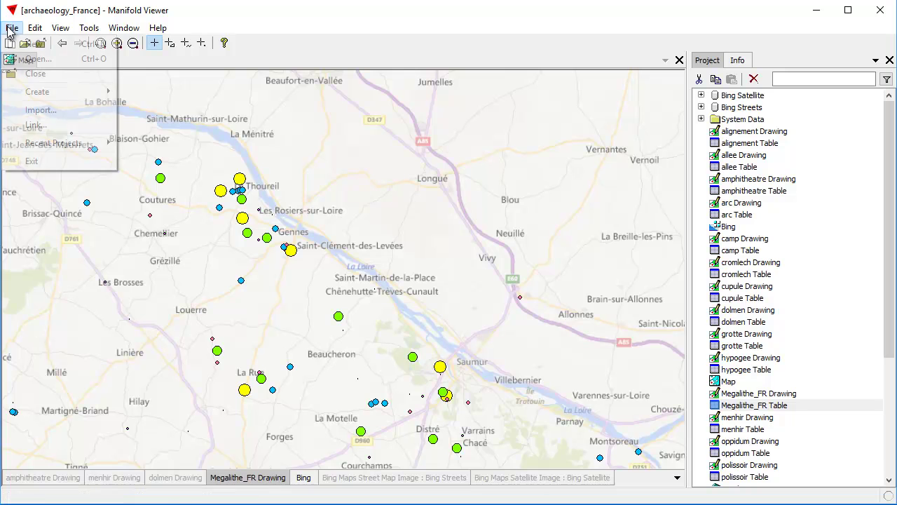
click(35, 64)
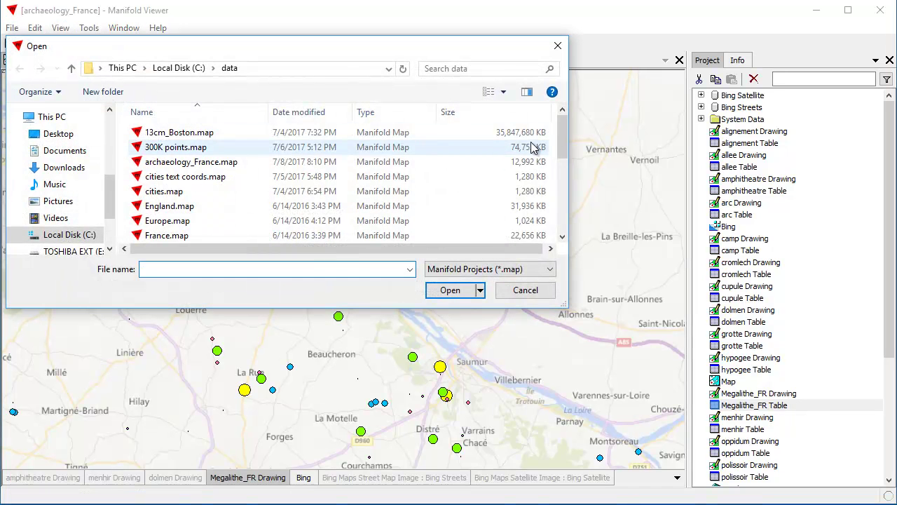
mouse_move(561, 145)
mouse_down()
mouse_move(577, 238)
mouse_move(580, 183)
mouse_move(571, 151)
mouse_up()
click(525, 290)
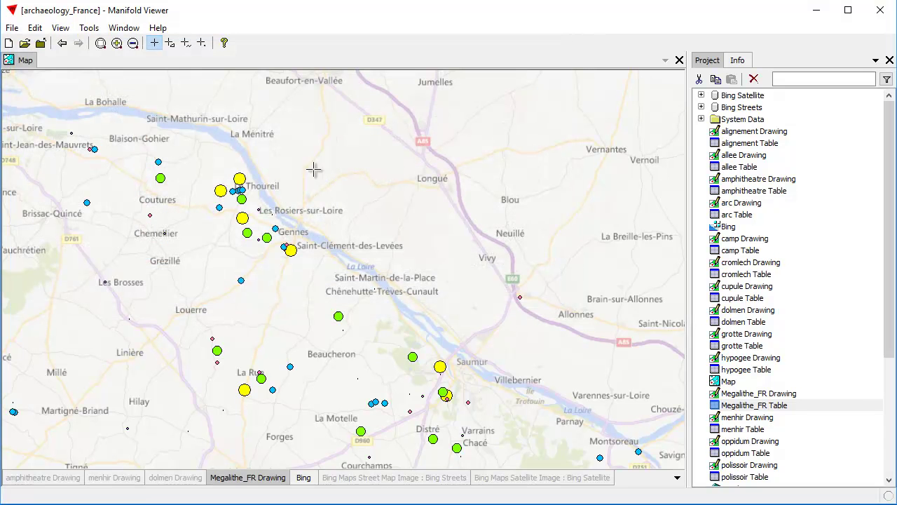
Step: Import big_dolmen.jpg into the project, then open and close the photo
click(12, 27)
click(39, 109)
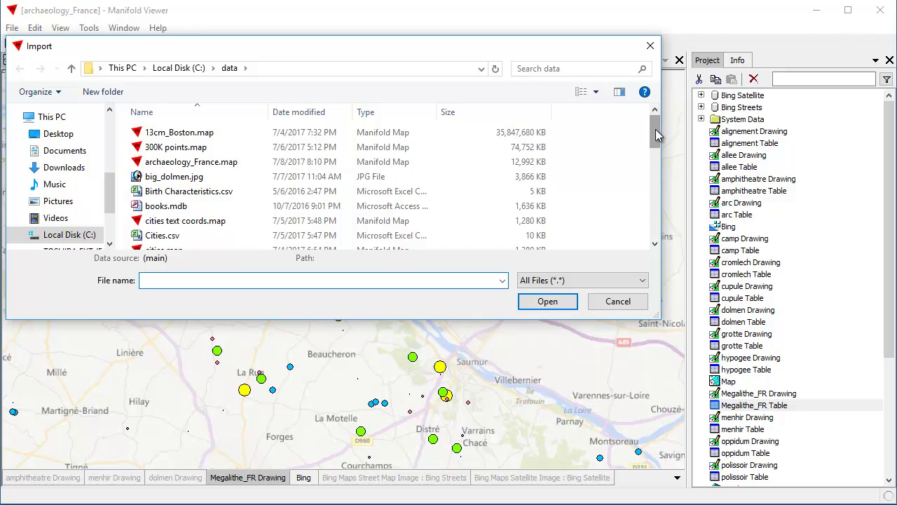
click(176, 176)
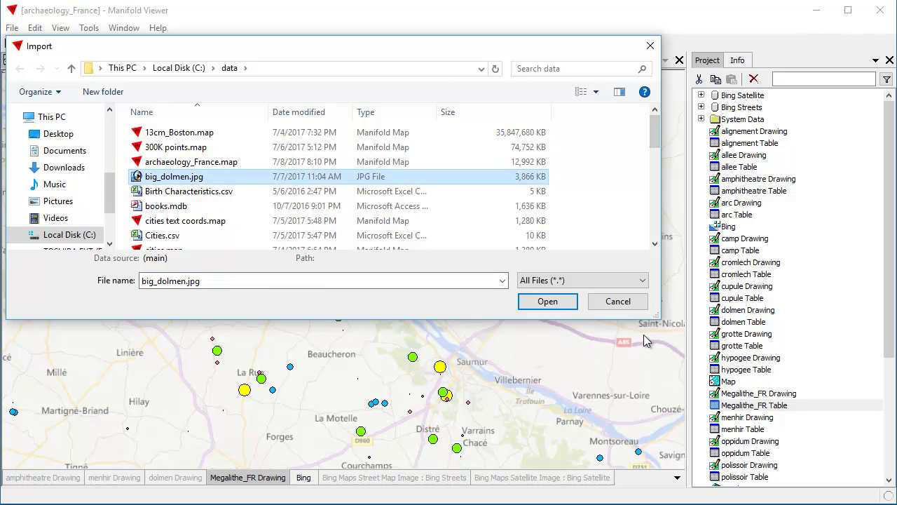
click(563, 300)
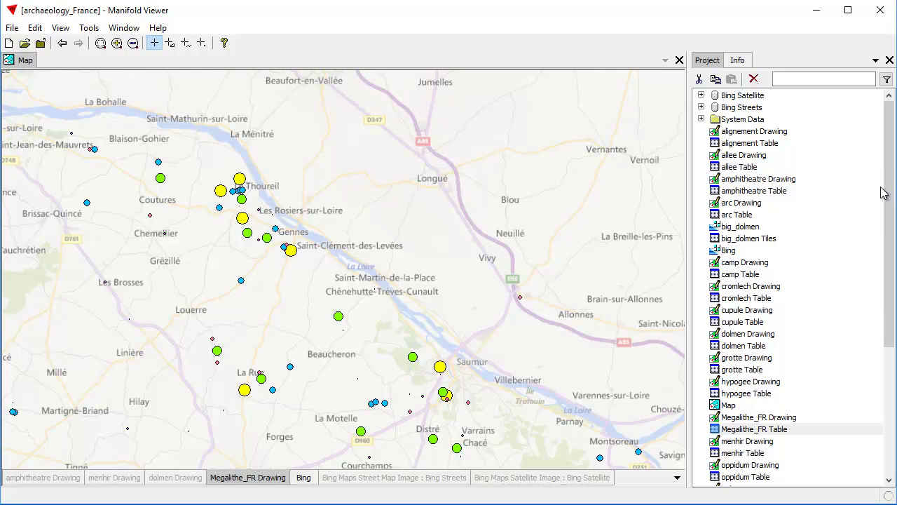
double_click(747, 227)
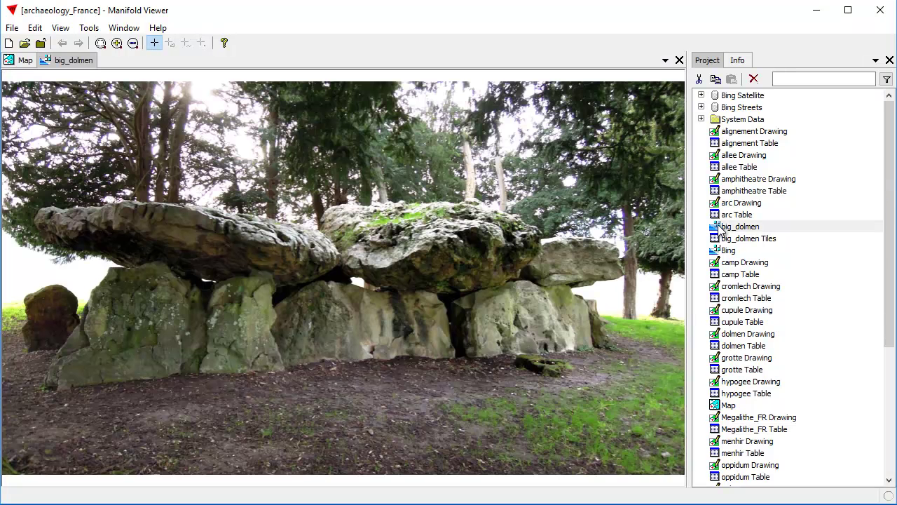
click(679, 60)
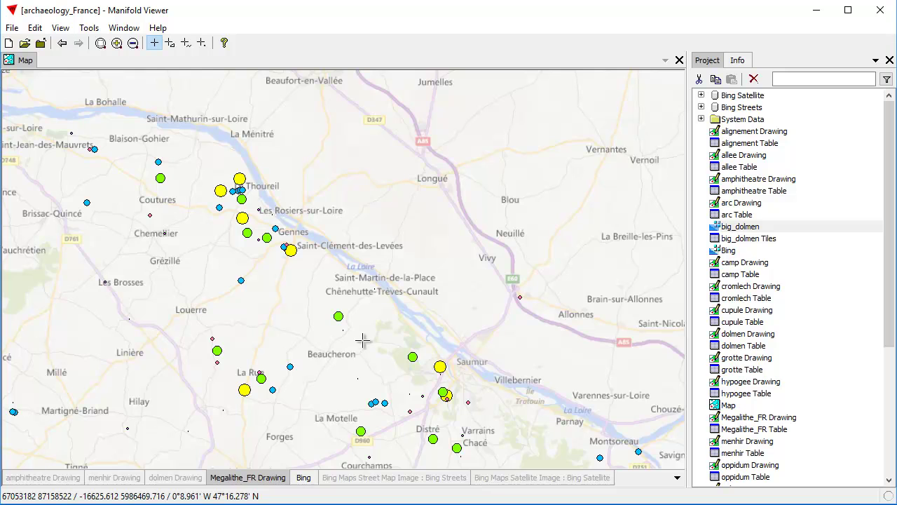
Step: Pan and zoom to the Dolmen de la Pierre Couverte point, checking its record values
drag(491, 389, 361, 170)
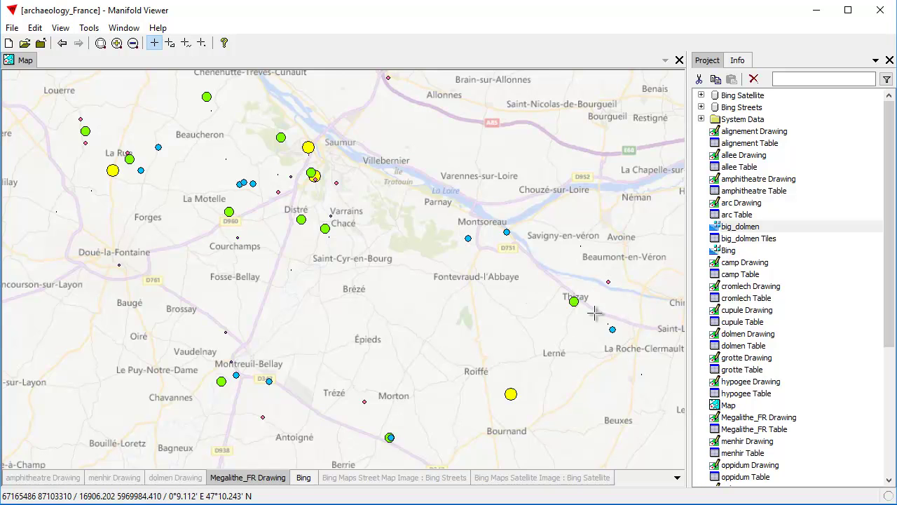
scroll(593, 344, up, 5)
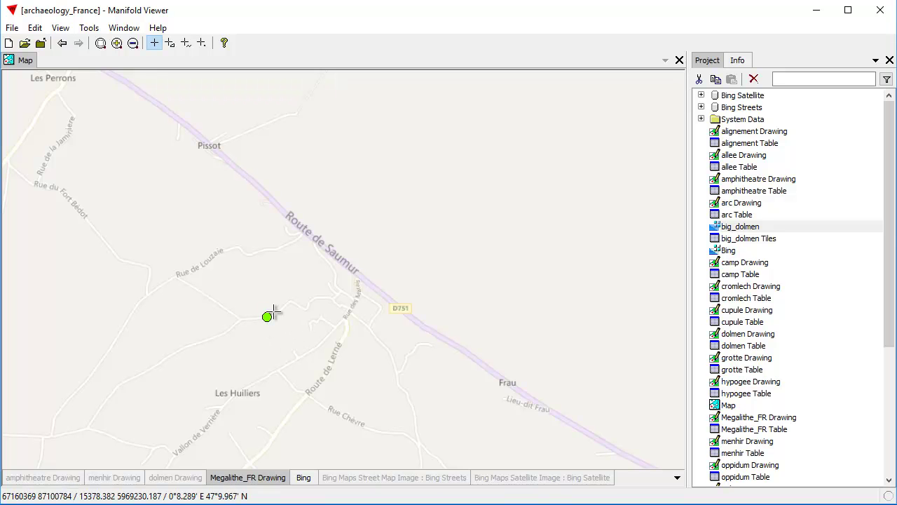
double_click(265, 317)
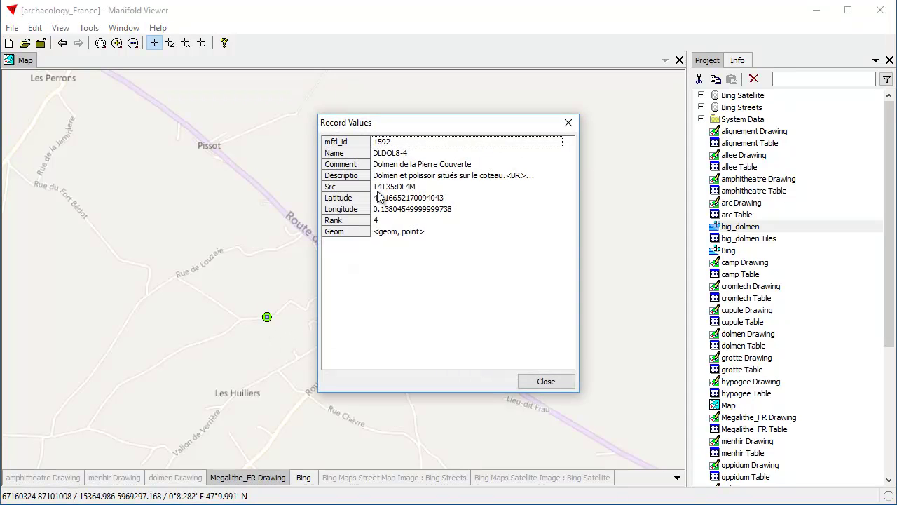
click(541, 380)
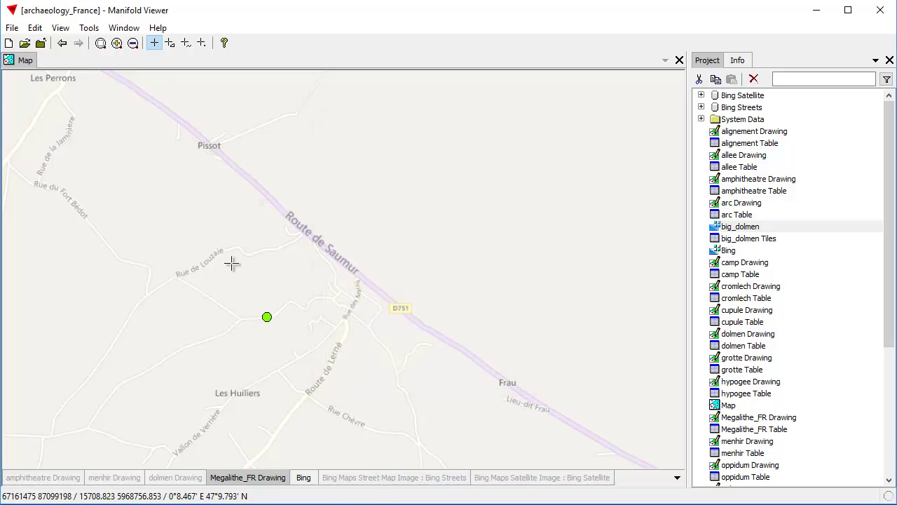
scroll(320, 360, up, 3)
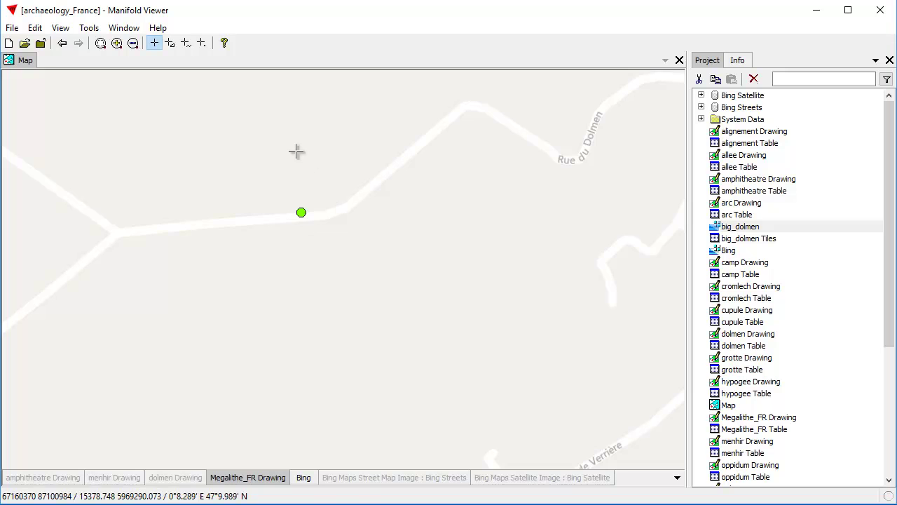
drag(287, 146, 313, 196)
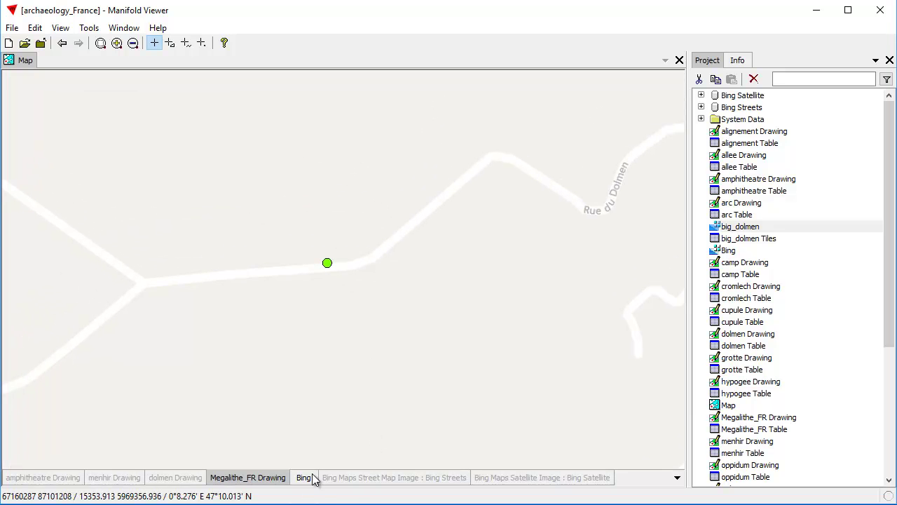
Step: Swap the Bing street basemap for Bing Satellite and zoom closely on the dolmen
click(311, 477)
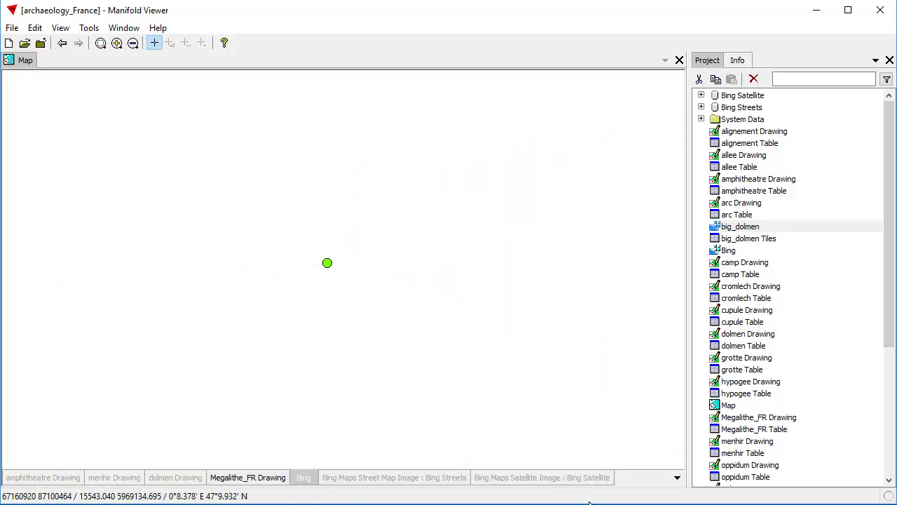
click(564, 479)
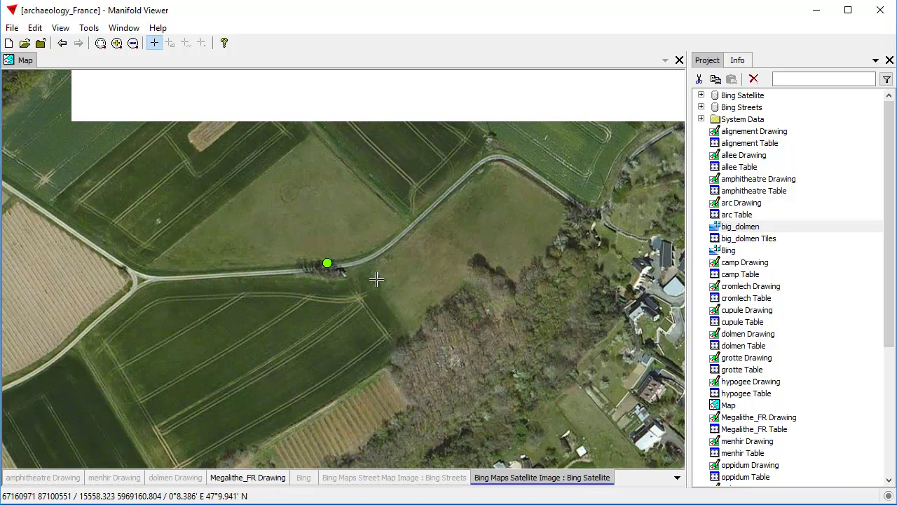
drag(220, 186, 382, 303)
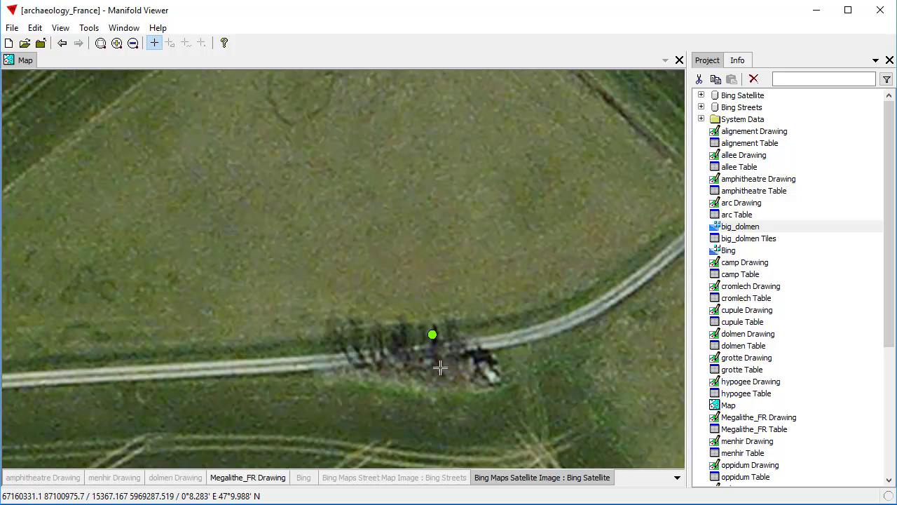
Step: View the big_dolmen photo, then zoom the satellite view out to the surrounding fields and village
double_click(754, 229)
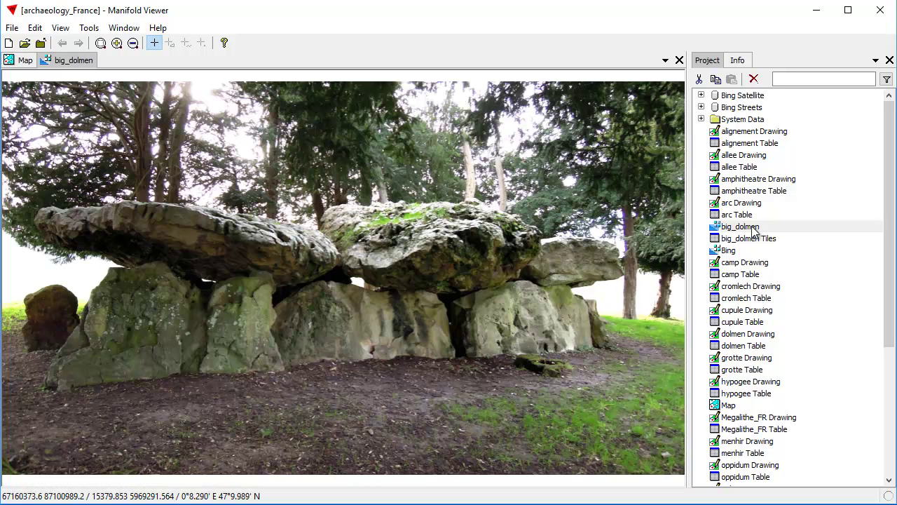
click(679, 61)
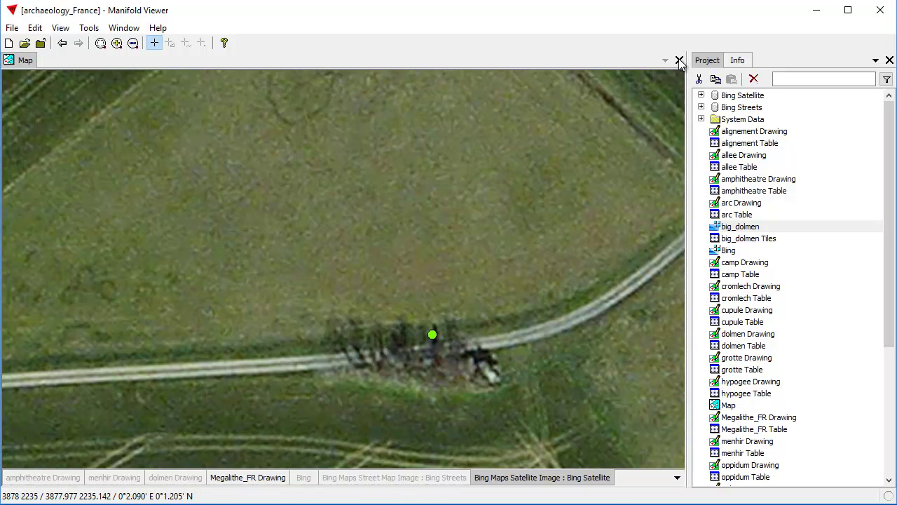
click(130, 45)
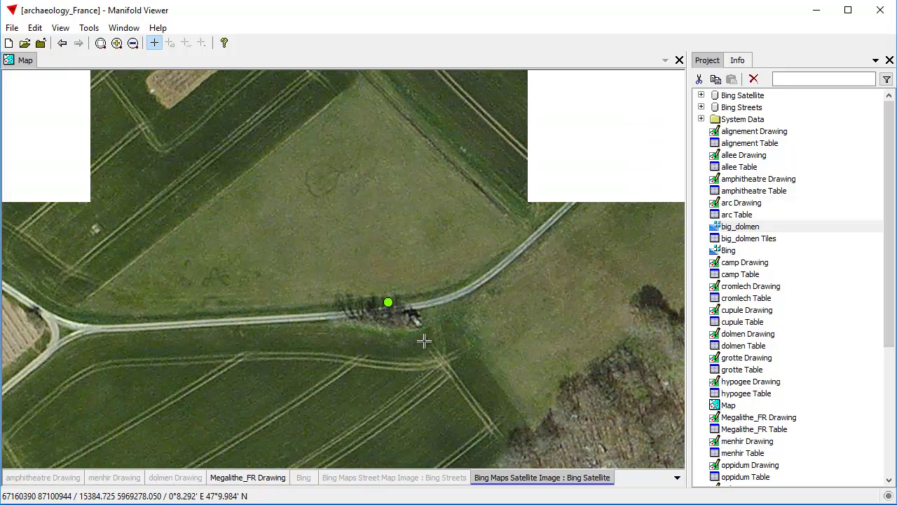
scroll(435, 361, down, 2)
scroll(409, 366, down, 2)
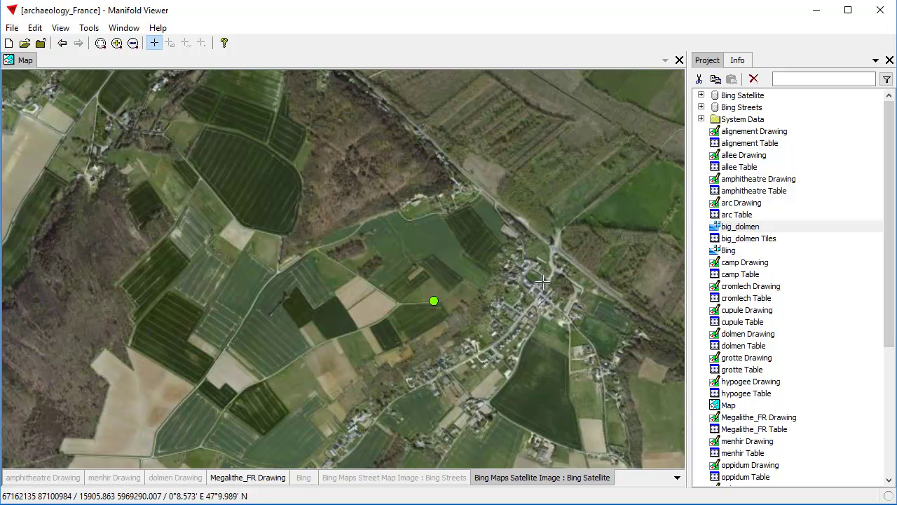
Step: Switch from Bing Satellite back to the Bing street basemap
click(581, 477)
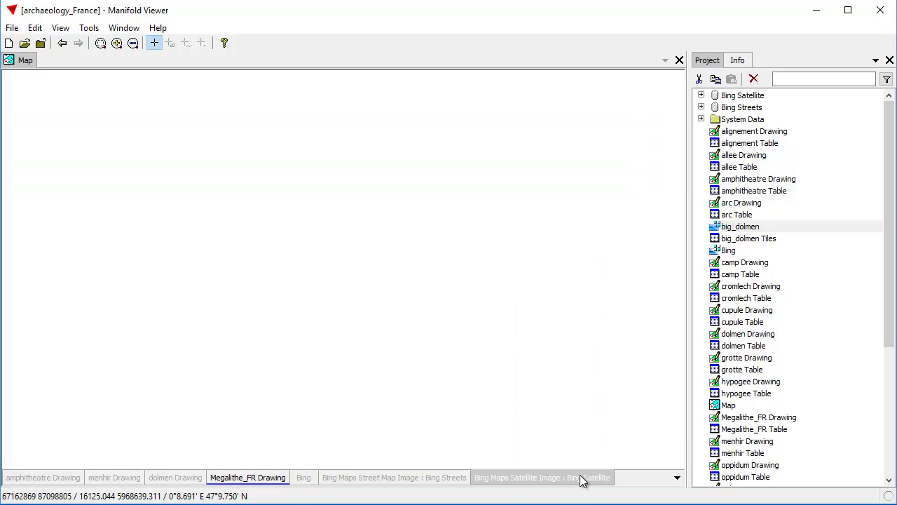
click(308, 480)
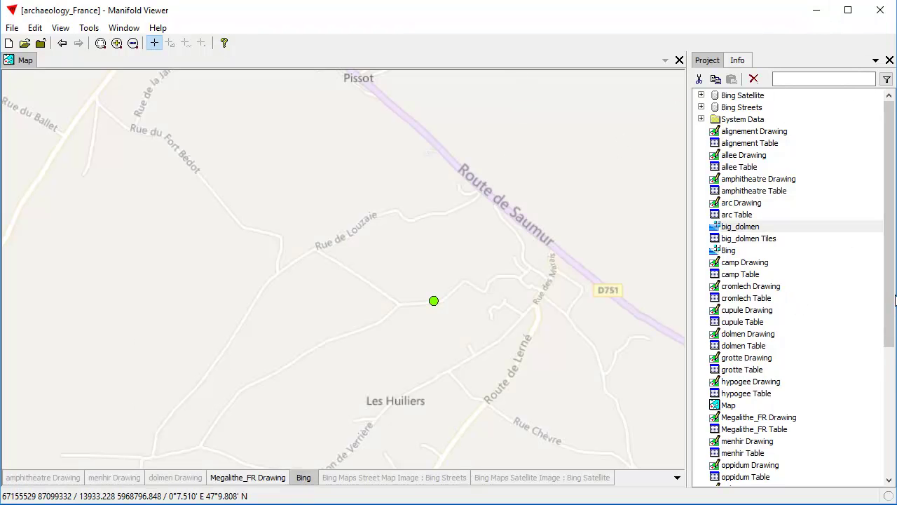
scroll(887, 370, down, 4)
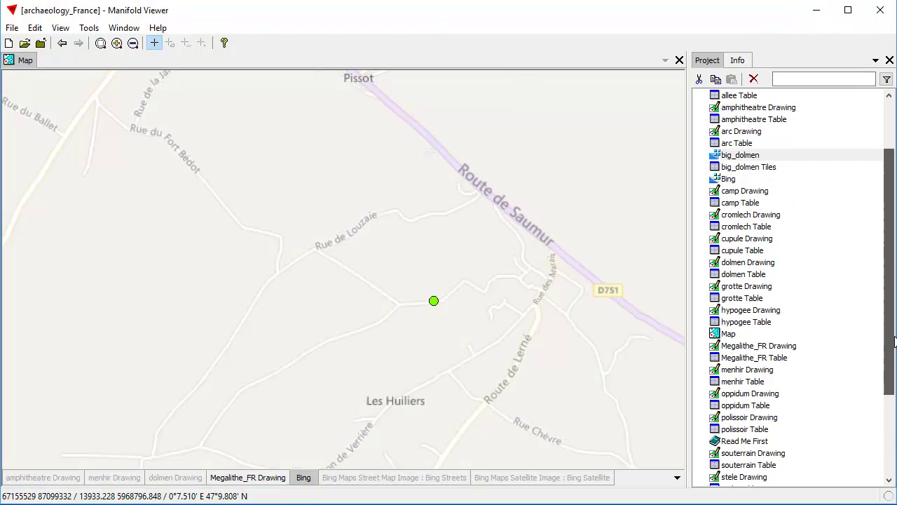
Step: Remove the amphitheatre Drawing layer and centre the map on all Megalithe_FR sites
right_click(61, 481)
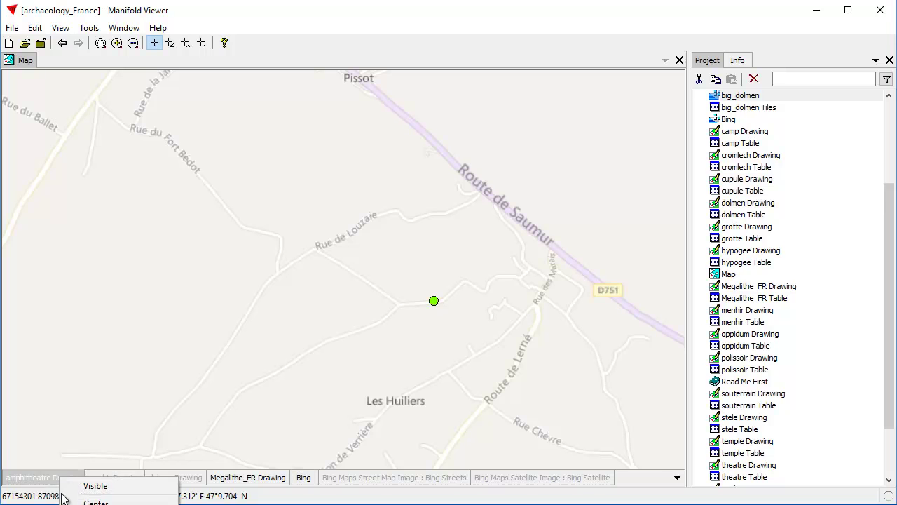
click(70, 502)
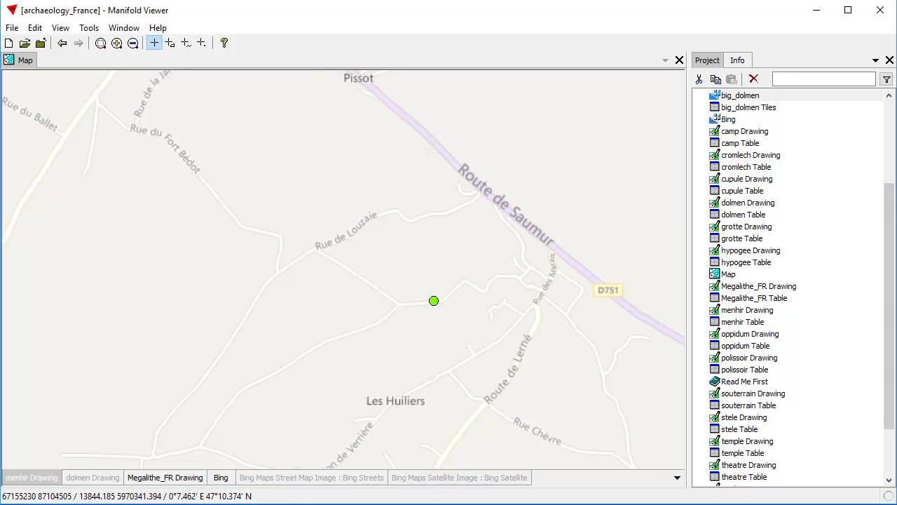
right_click(185, 483)
click(210, 501)
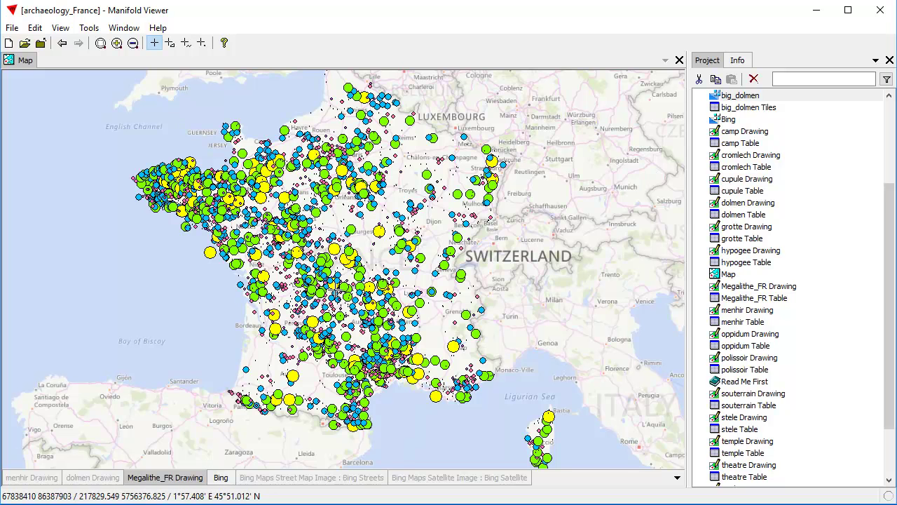
Step: Hide the Megalithe_FR points and drag the amphitheatre Drawing from the Project pane onto the map
click(180, 483)
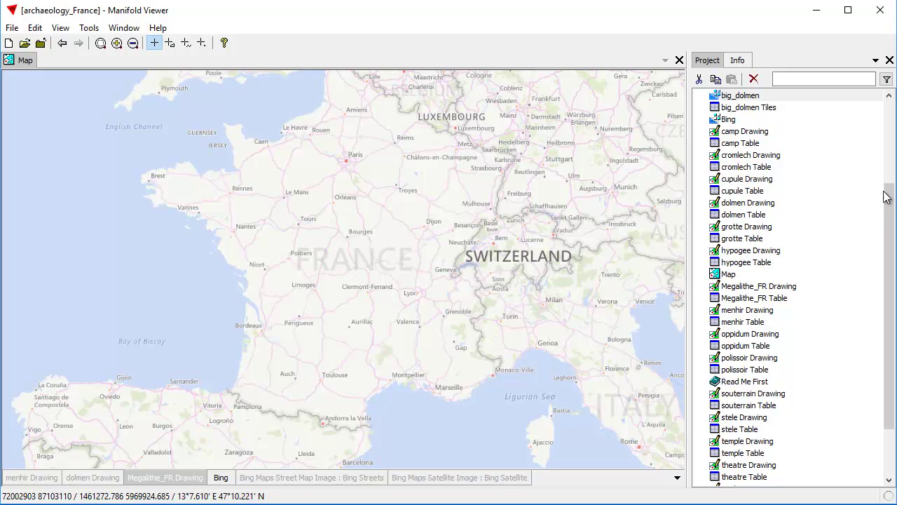
drag(887, 197, 887, 113)
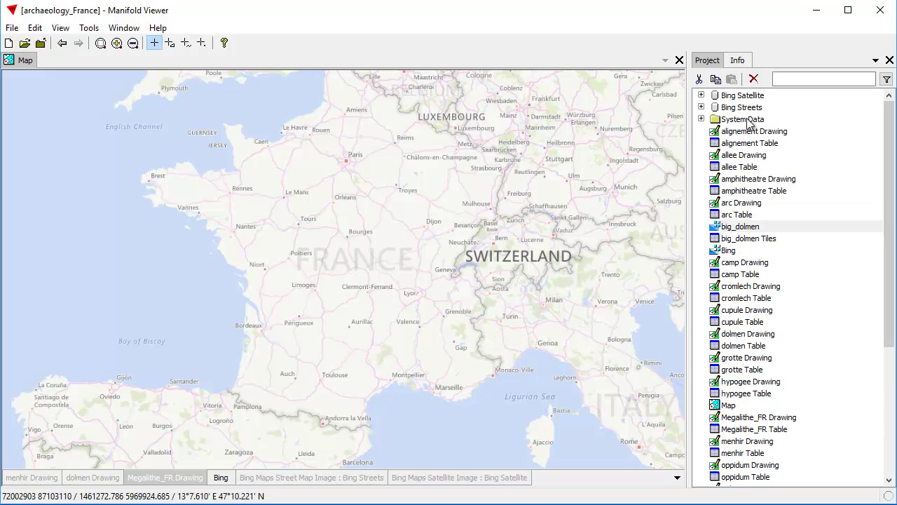
click(757, 181)
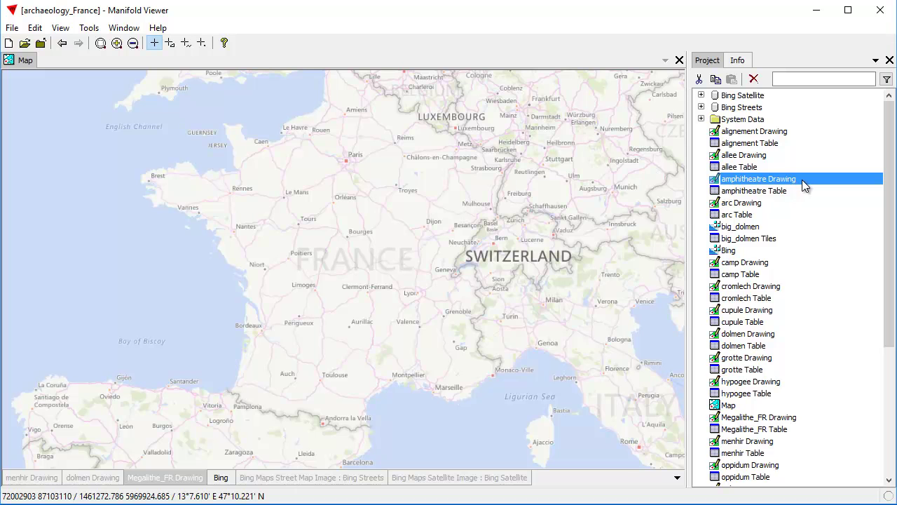
drag(805, 179, 366, 351)
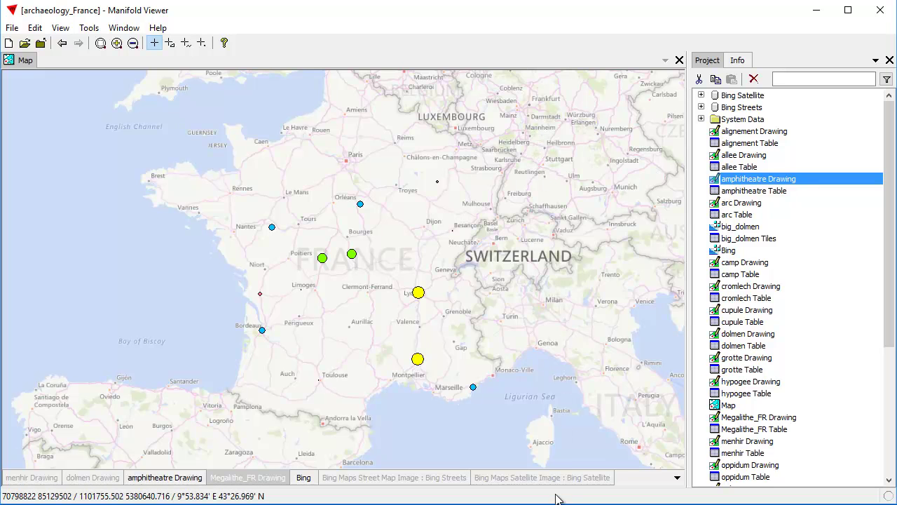
Step: Zoom tightly onto the southern yellow amphitheatre point
click(410, 352)
drag(410, 351, 446, 397)
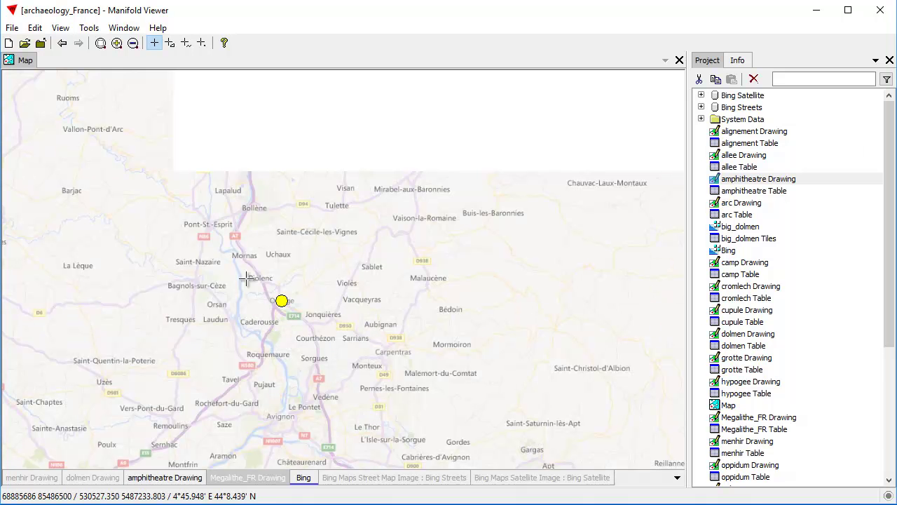
drag(229, 258, 324, 319)
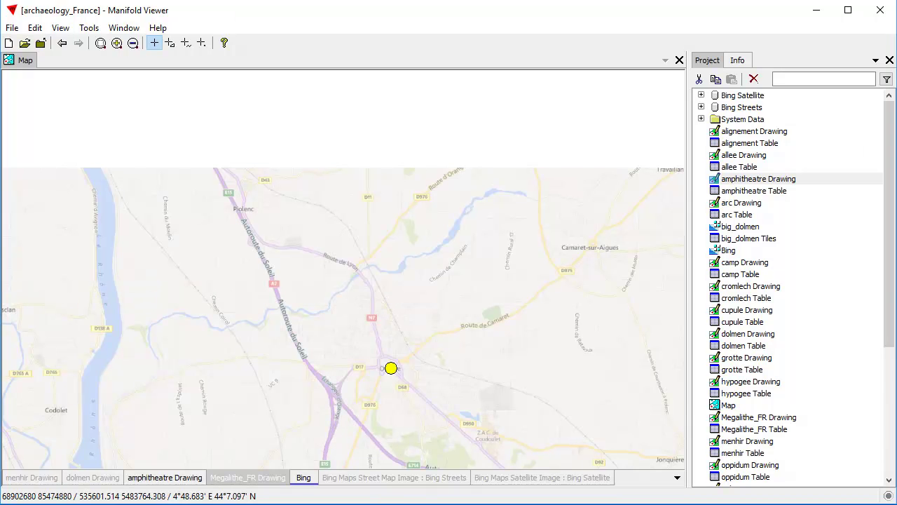
drag(368, 354, 407, 383)
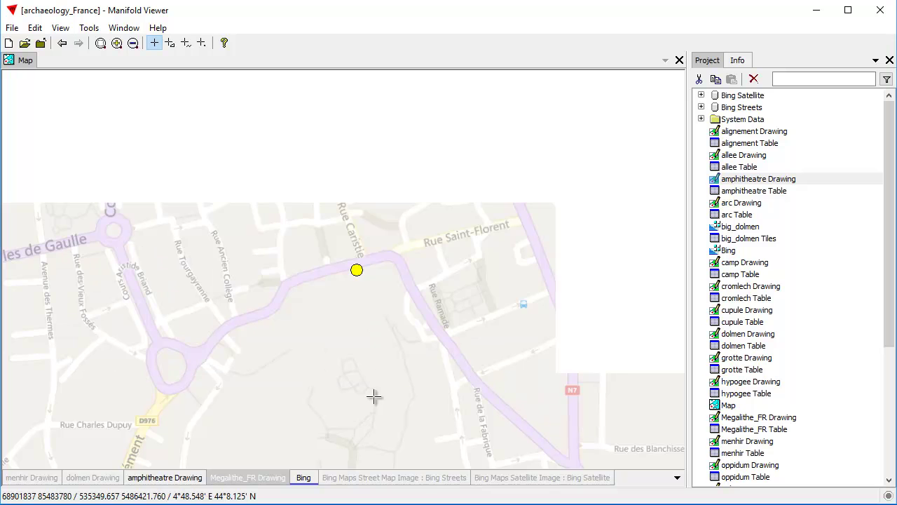
Step: Examine the theatre under the point on Bing Satellite with streets off, then hide satellite
click(569, 477)
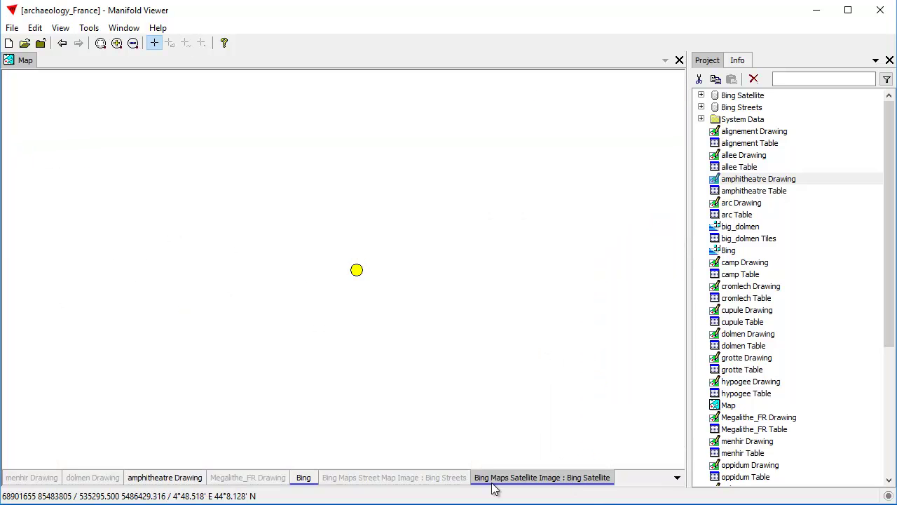
click(308, 477)
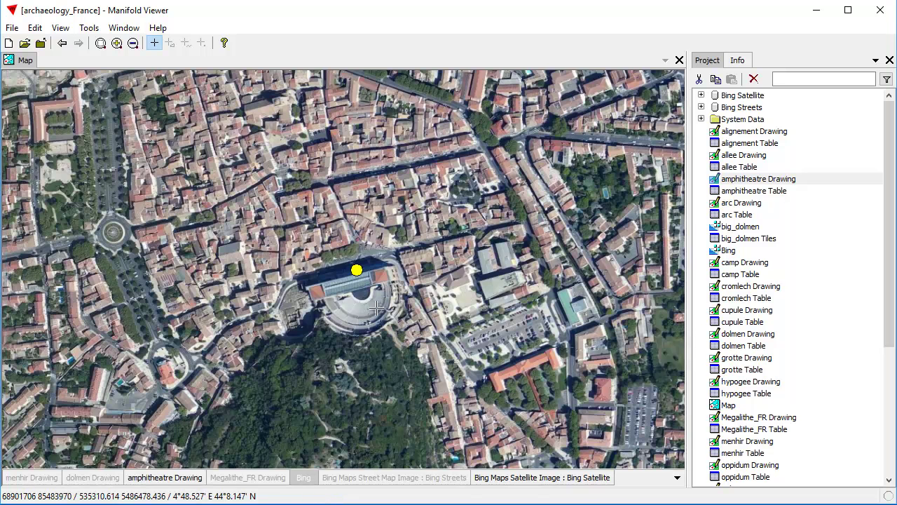
drag(279, 250, 414, 345)
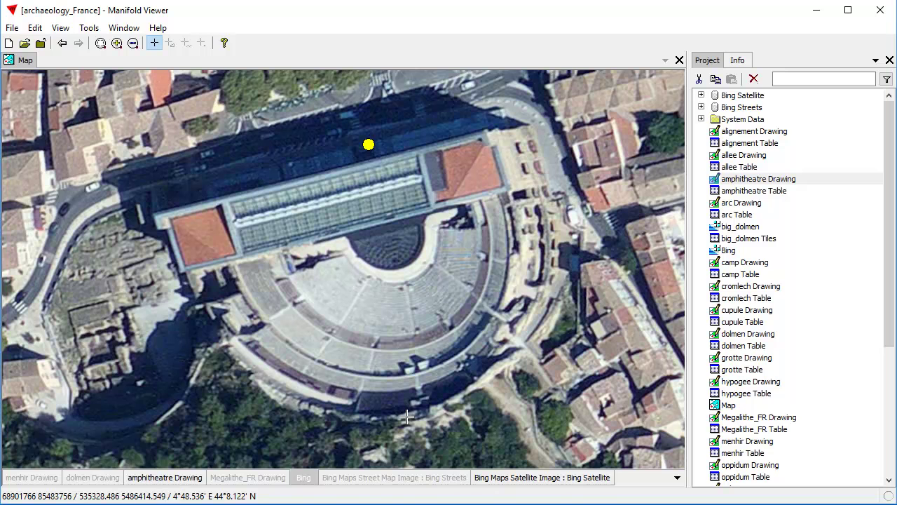
click(525, 478)
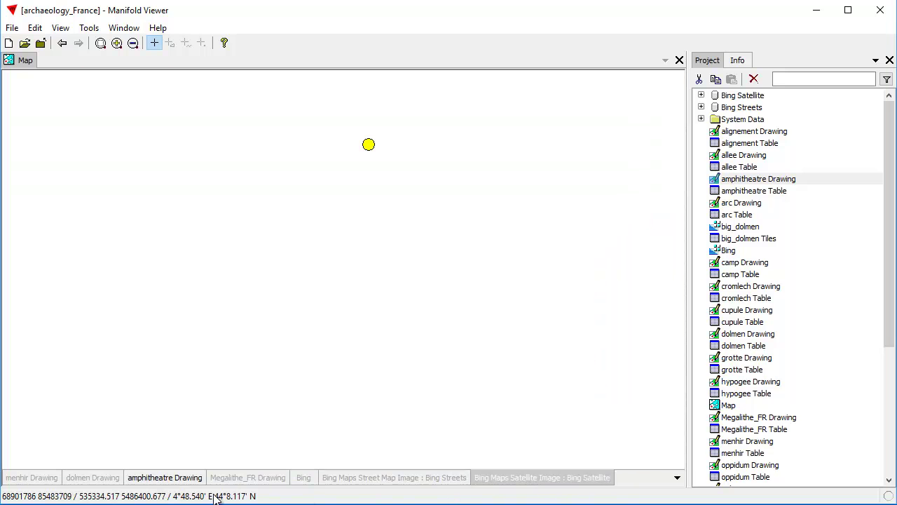
Step: Zoom the map to all points of the amphitheatre Drawing
click(184, 481)
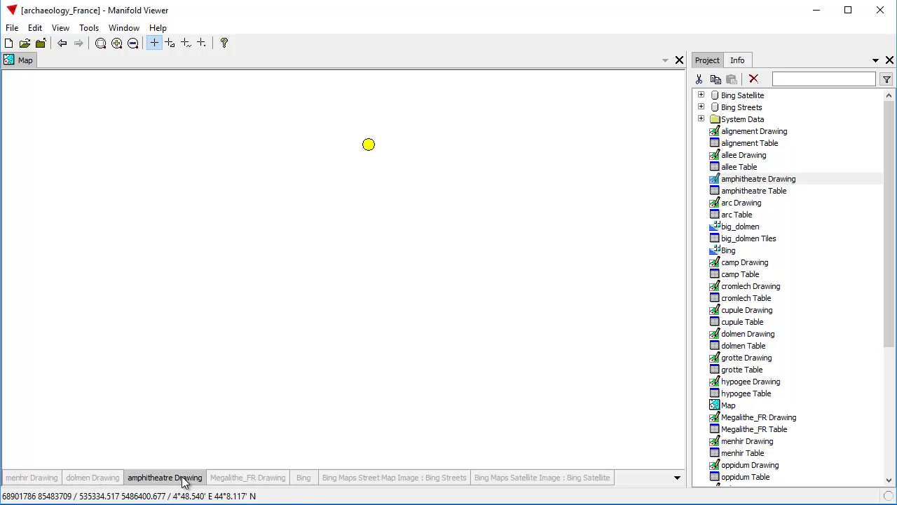
right_click(184, 481)
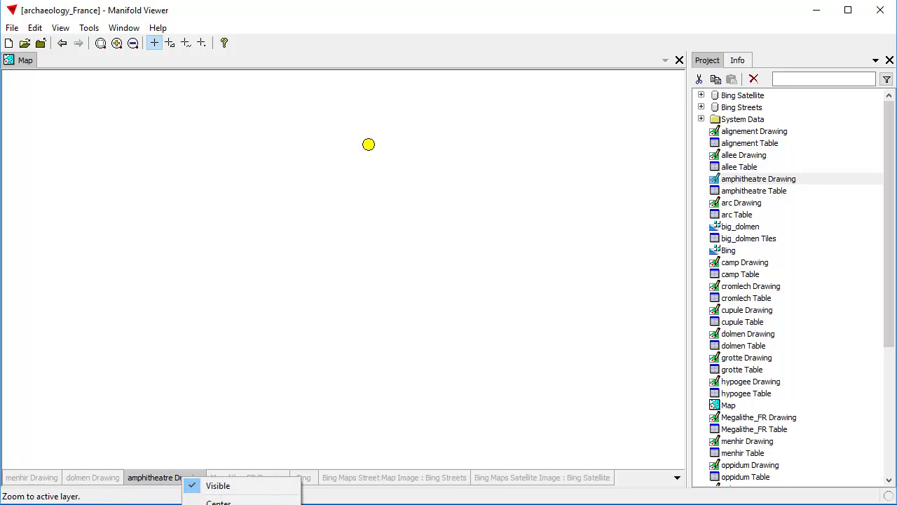
click(210, 499)
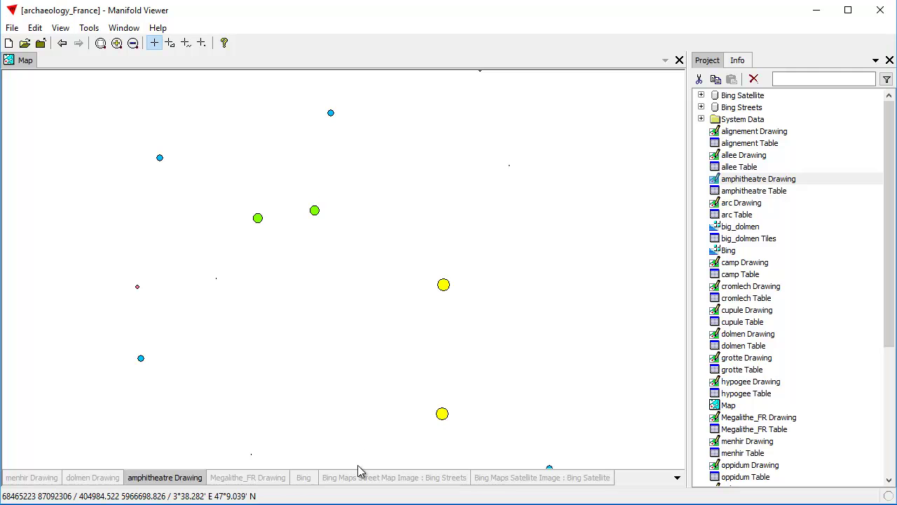
Step: Show the Bing street map and zoom in on the blue point near Saumur
click(303, 478)
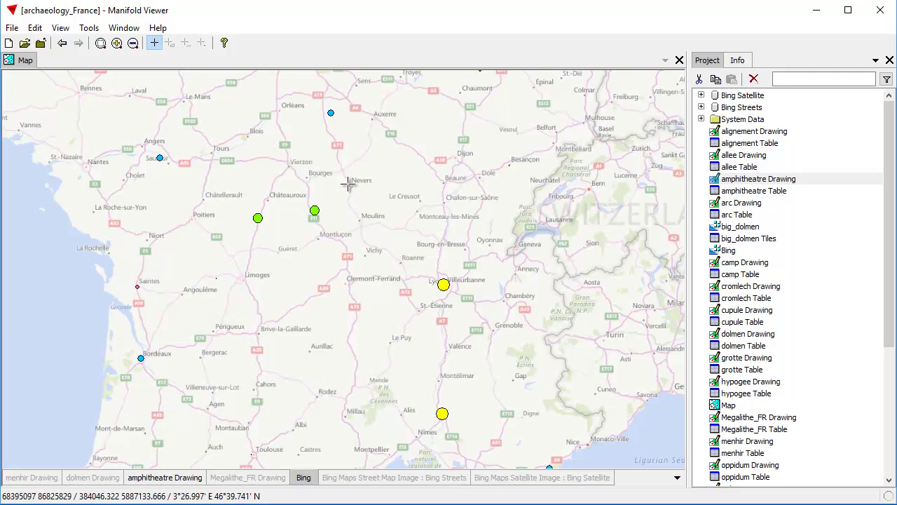
drag(260, 129, 345, 262)
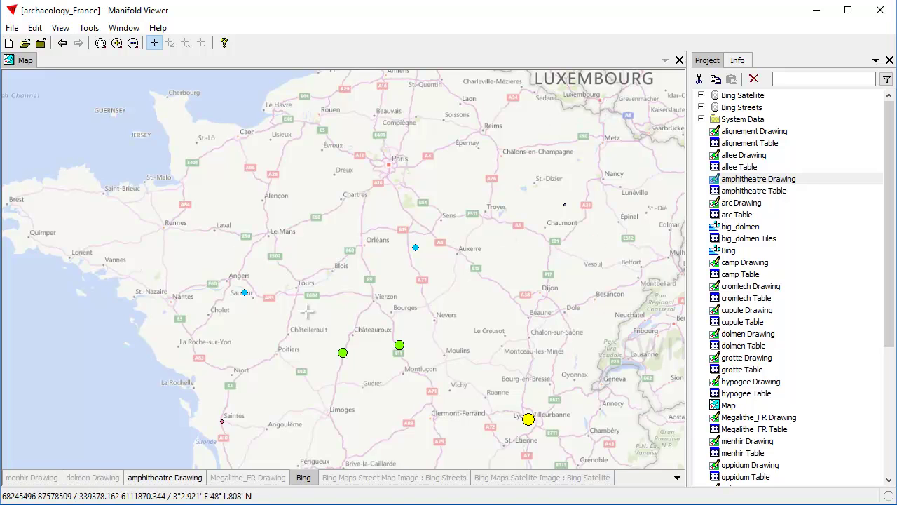
drag(195, 249, 298, 297)
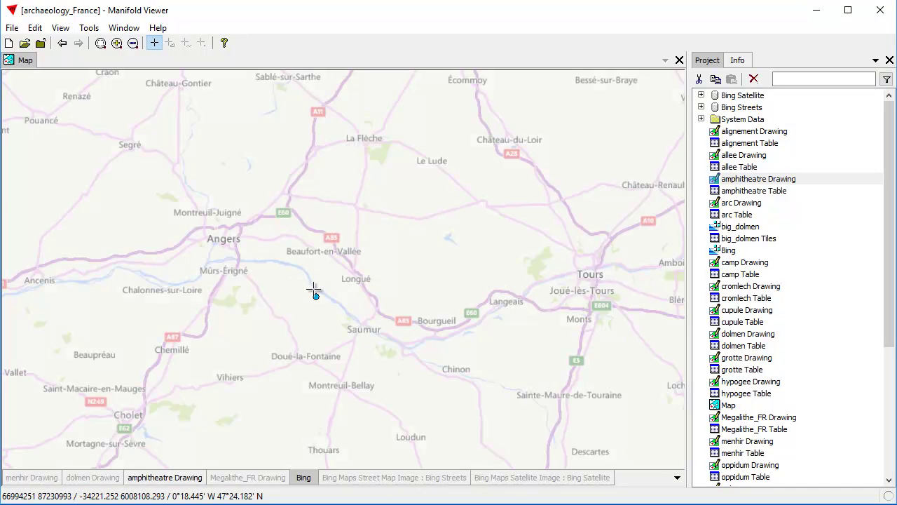
Step: View and close the MSLEVE-3 record, then zoom to street level around that point near Gennes
click(181, 479)
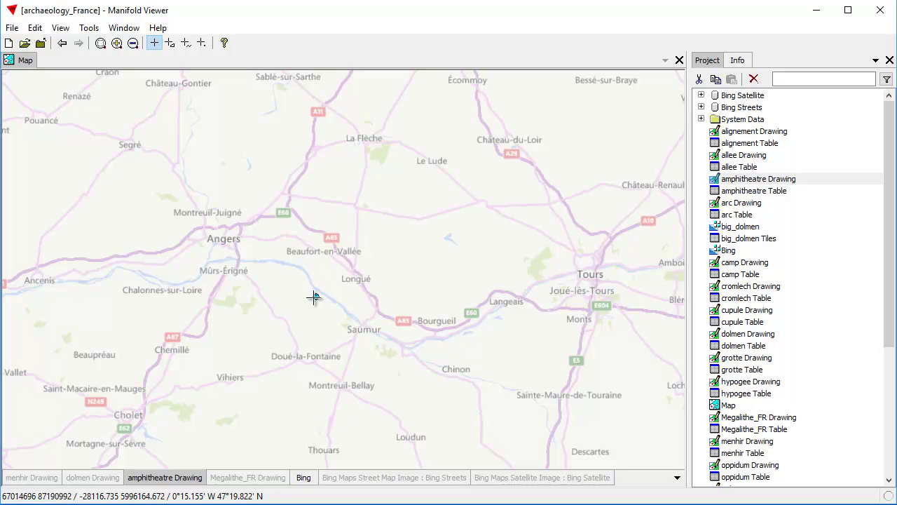
click(314, 295)
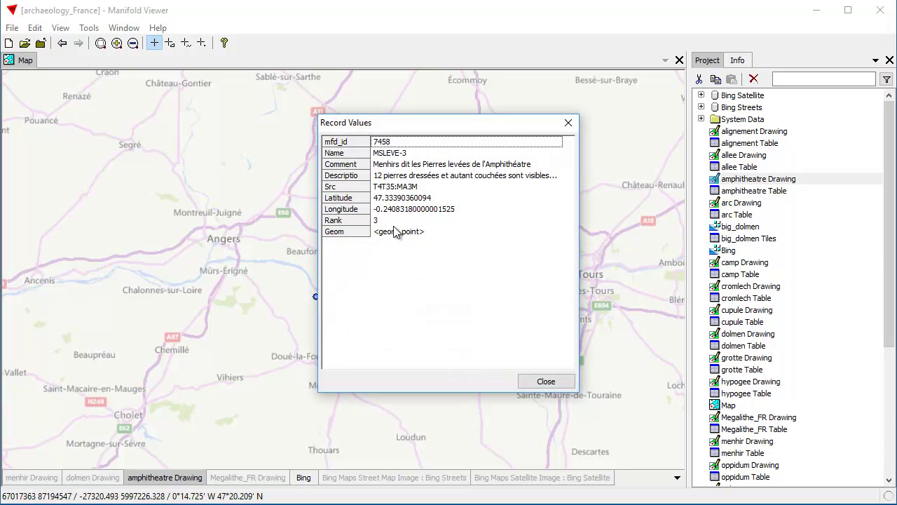
click(567, 122)
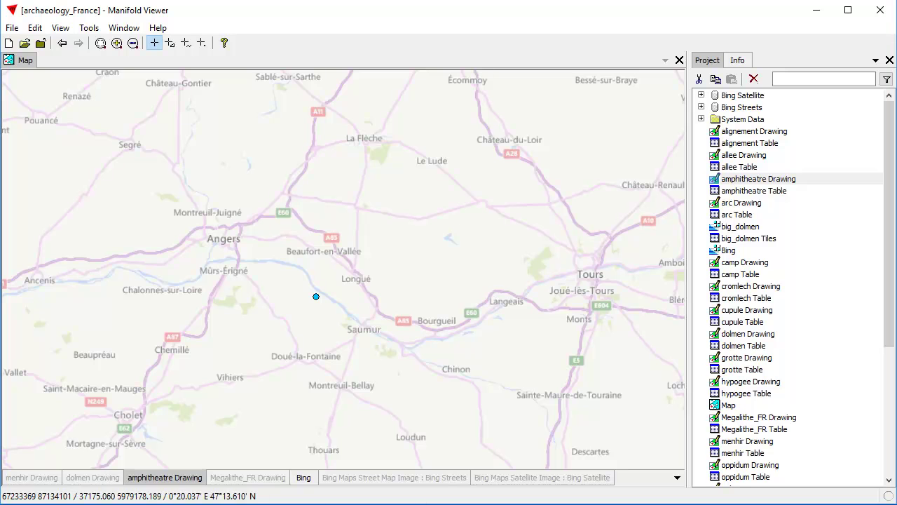
drag(299, 285, 421, 344)
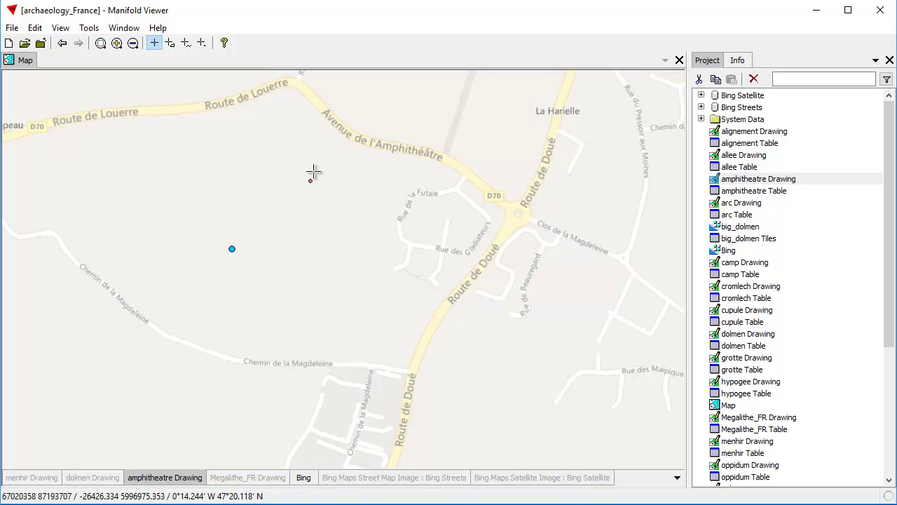
Step: Show the Gennes amphitheatre's circular arena in the woods on pure Bing satellite imagery
click(562, 479)
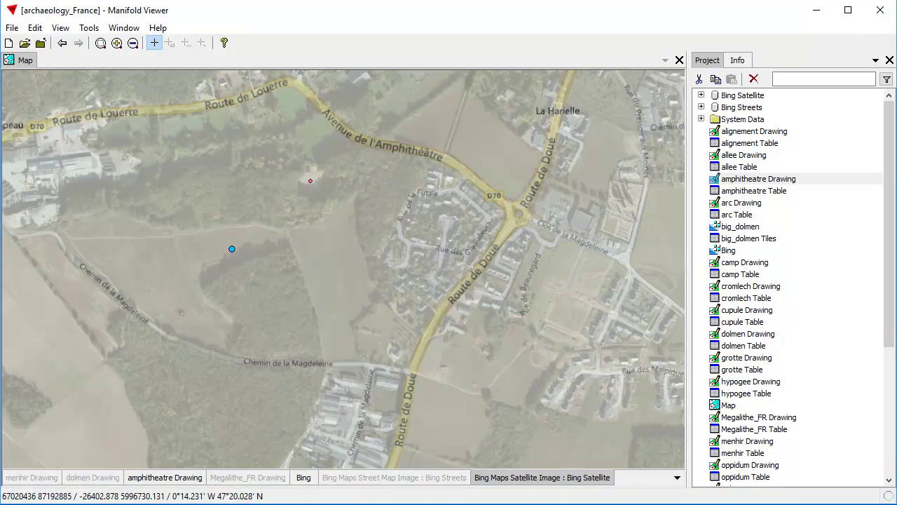
click(308, 477)
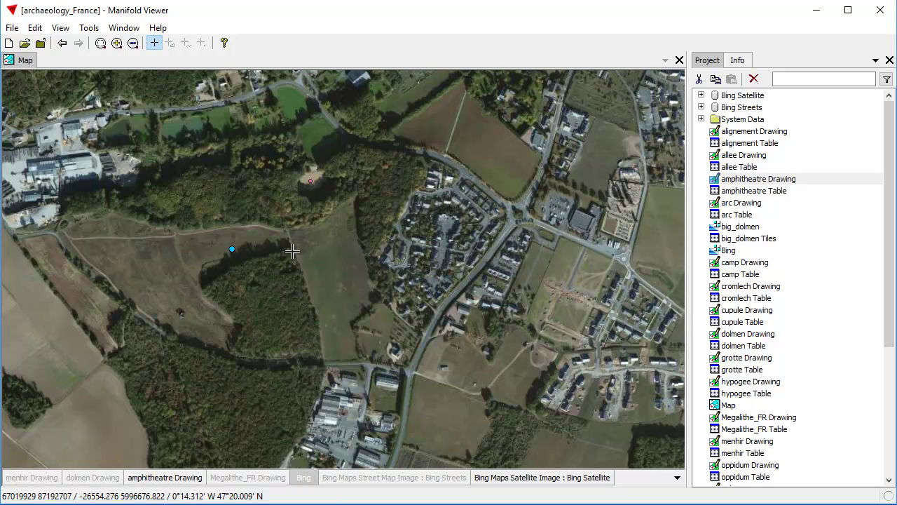
drag(287, 156, 357, 223)
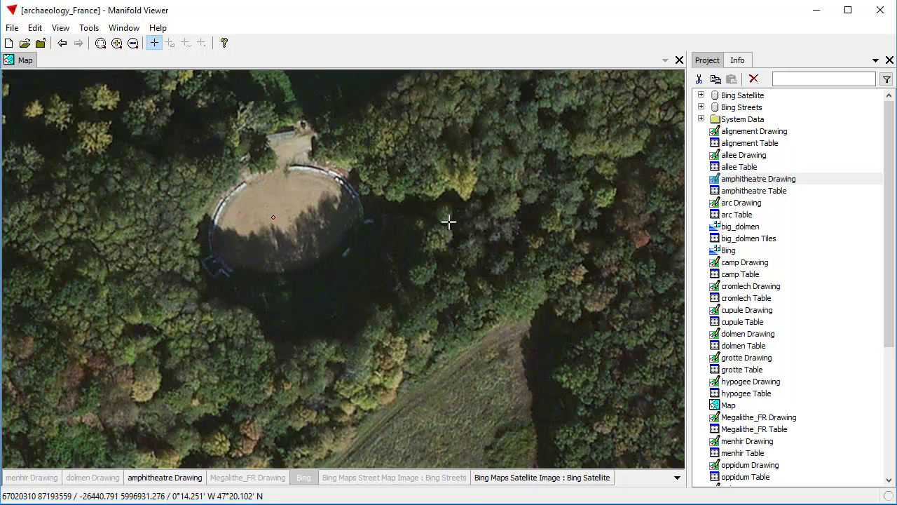
drag(295, 203, 388, 267)
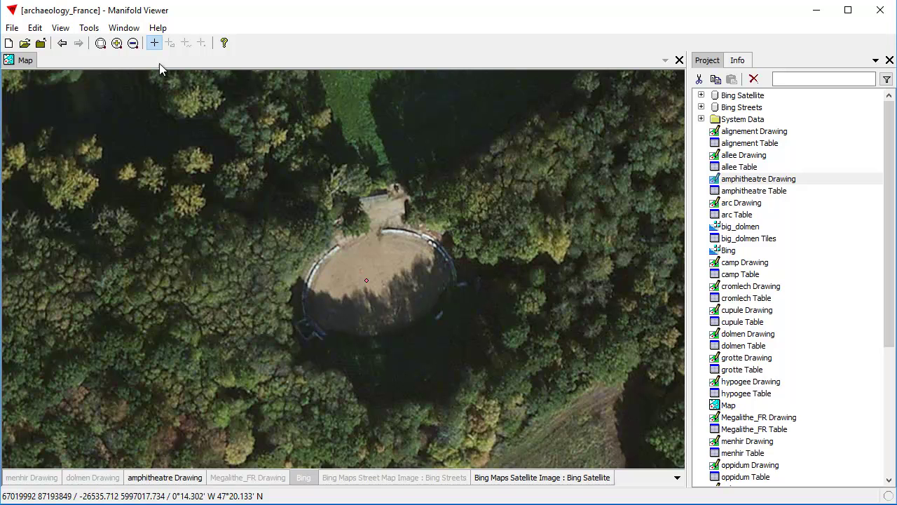
click(132, 44)
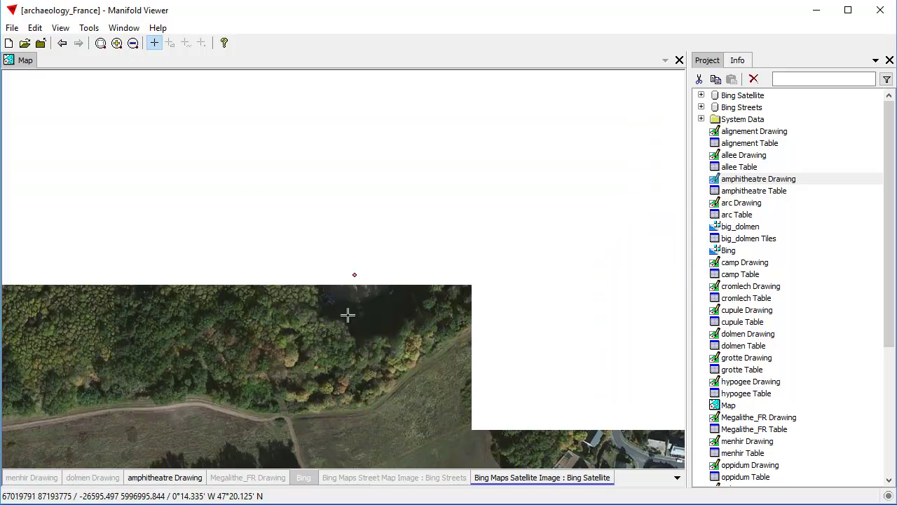
Step: Swap the satellite imagery for the Bing street map and zoom out
shift+click(529, 479)
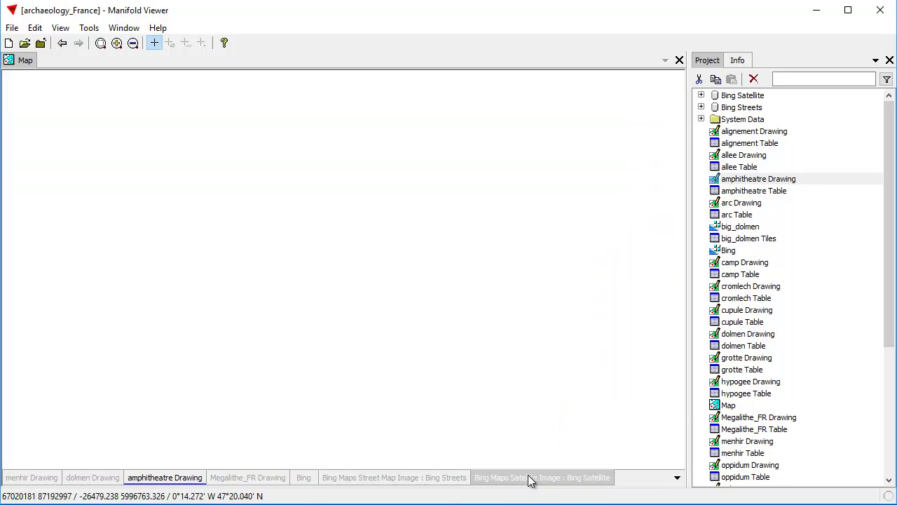
shift+click(315, 477)
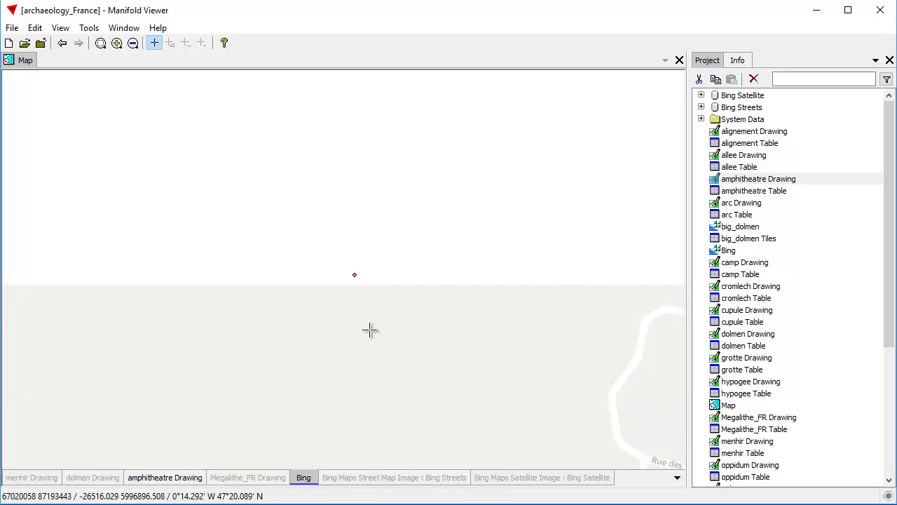
scroll(436, 255, down, 2)
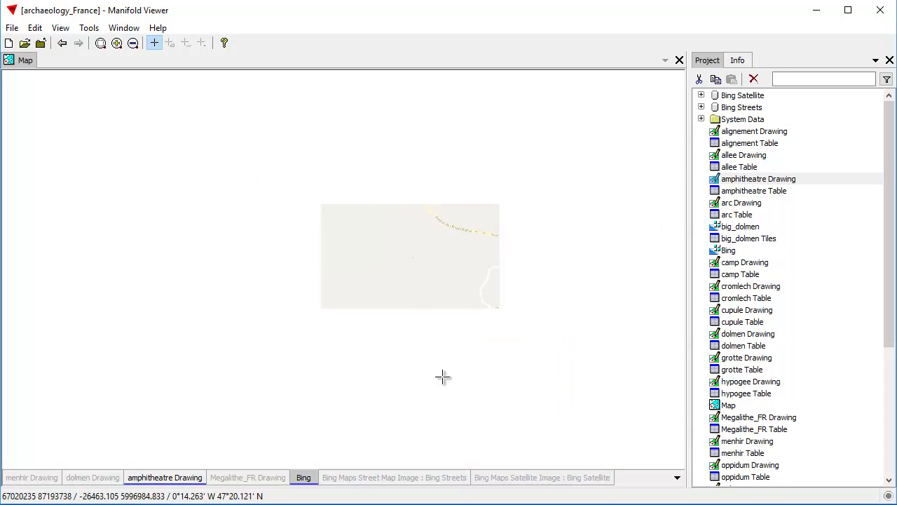
scroll(567, 271, down, 2)
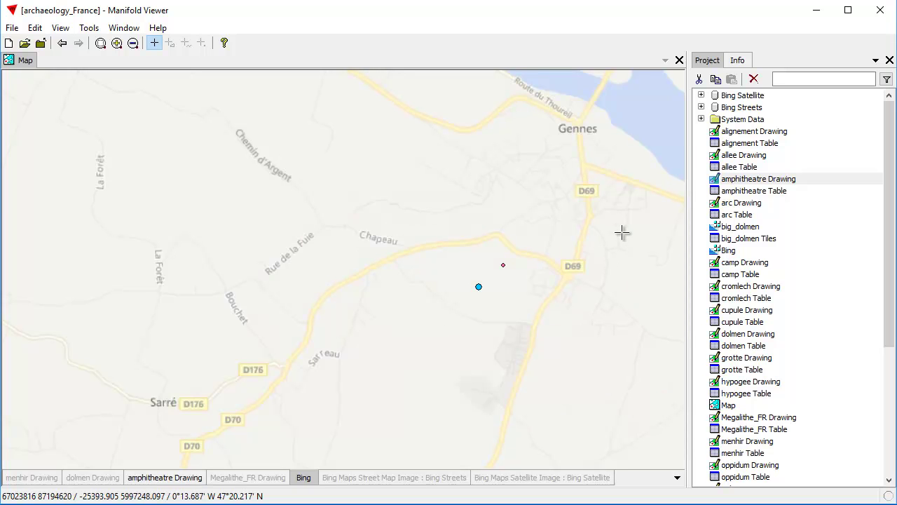
Step: Show the dolmen sites and zoom onto the yellow dolmen south of Gennes over Bing satellite imagery
click(96, 480)
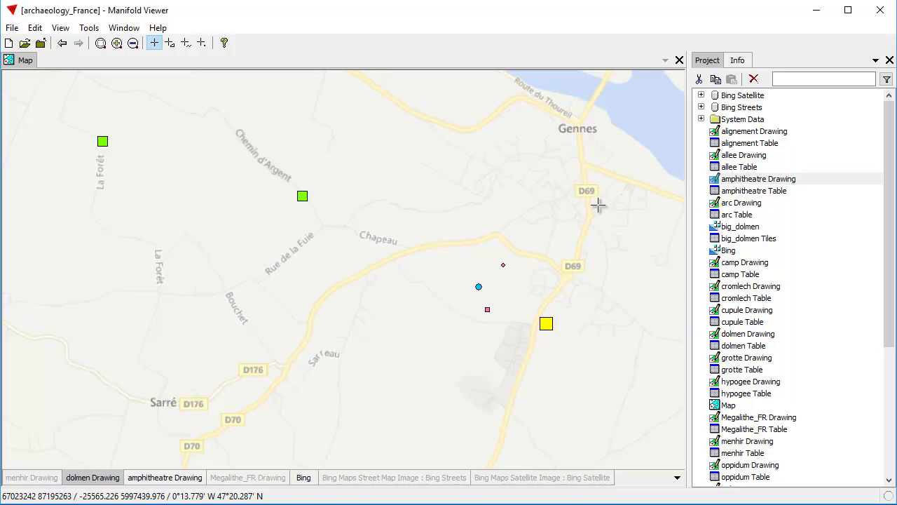
drag(596, 203, 438, 248)
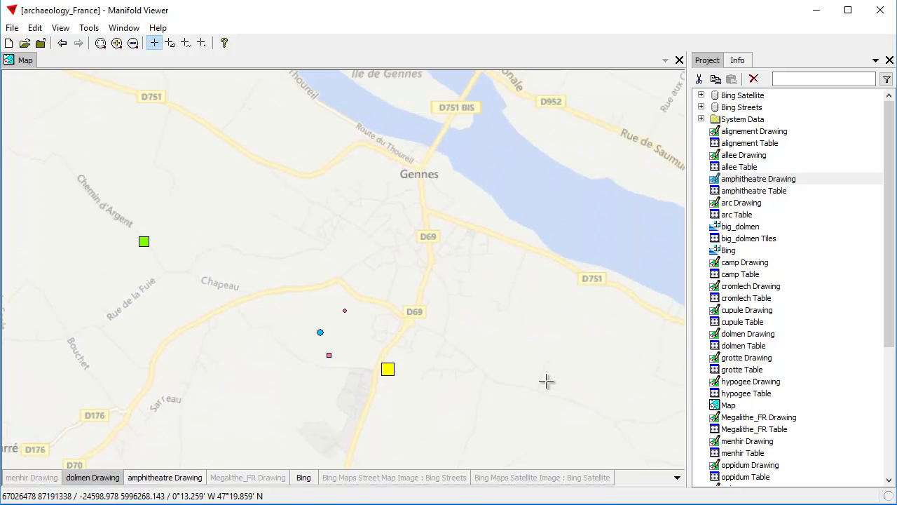
scroll(545, 380, down, 1)
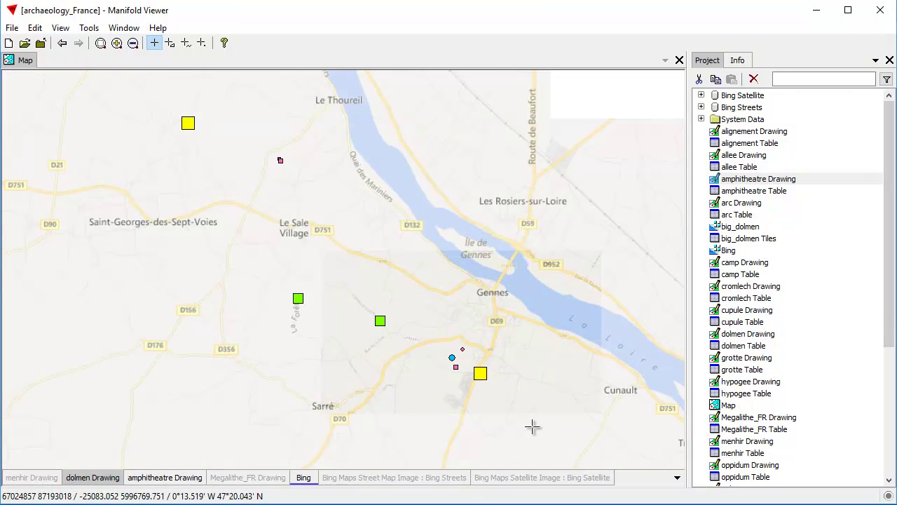
drag(564, 353, 480, 265)
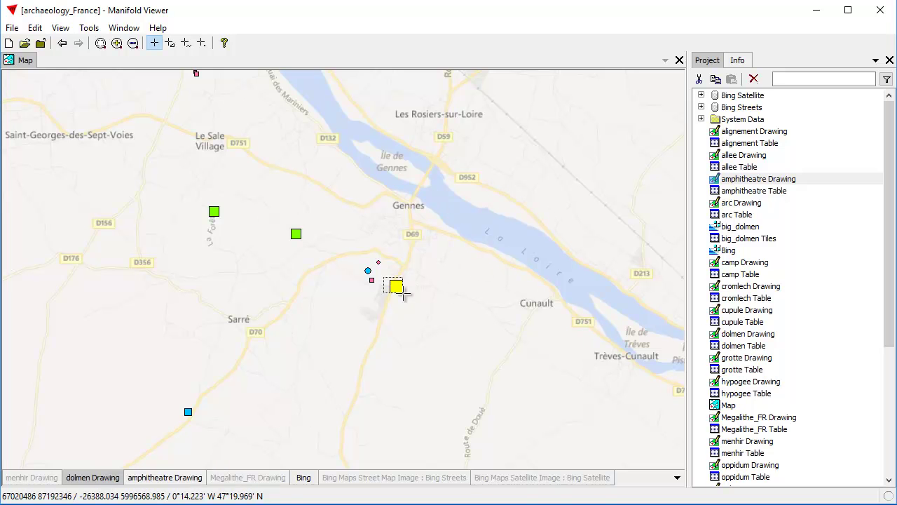
scroll(412, 296, up, 1)
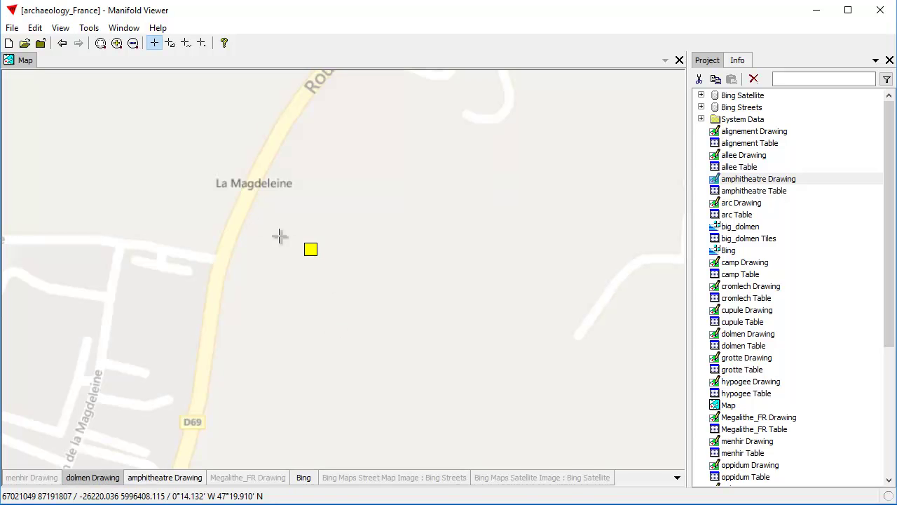
click(564, 478)
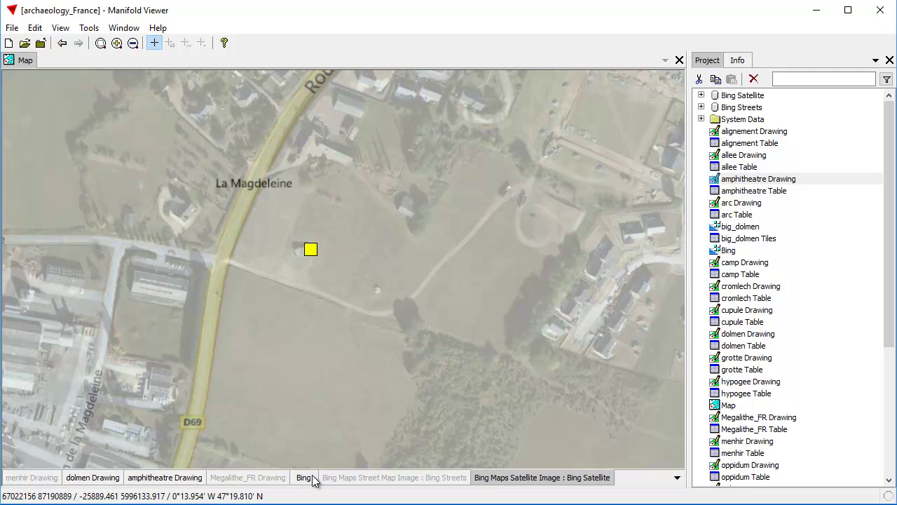
click(305, 477)
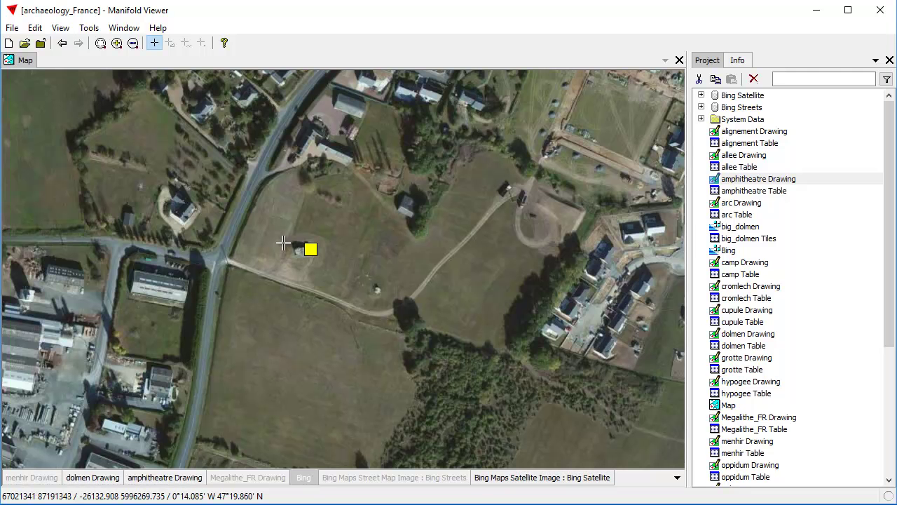
scroll(312, 256, up, 3)
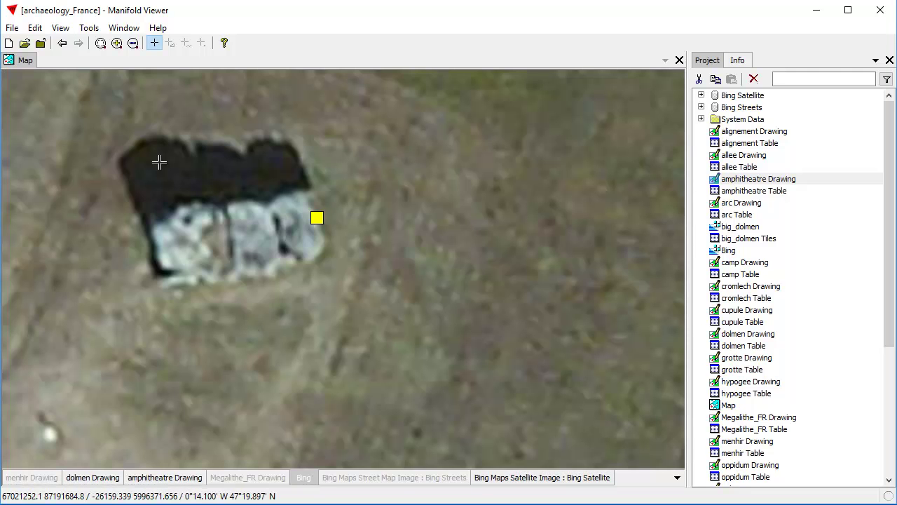
scroll(190, 248, down, 1)
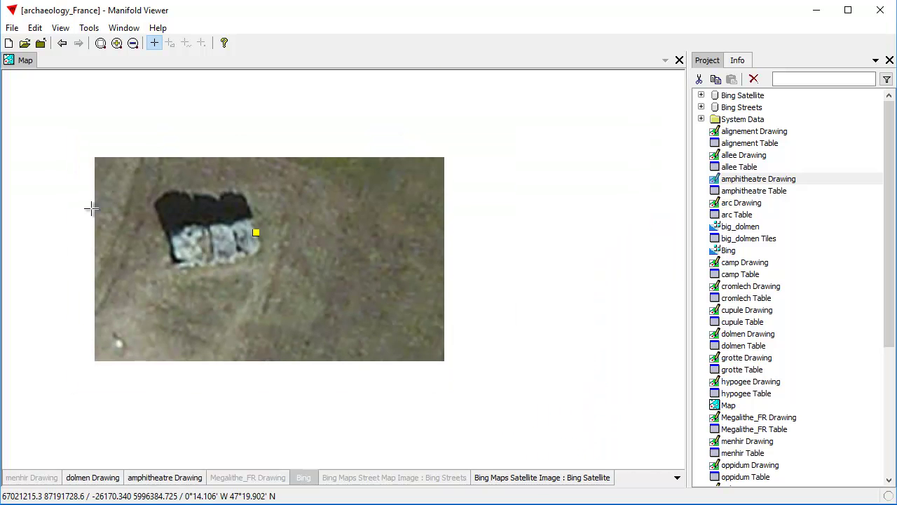
drag(173, 211, 335, 235)
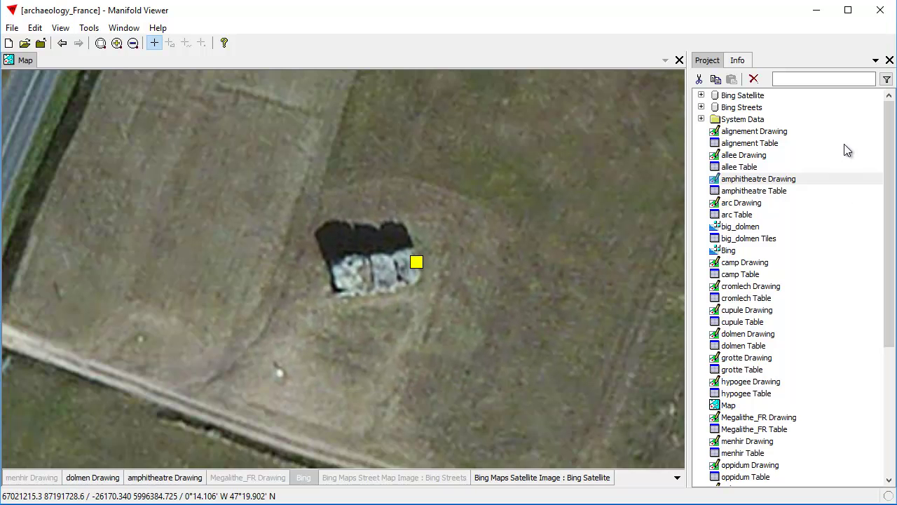
double_click(757, 228)
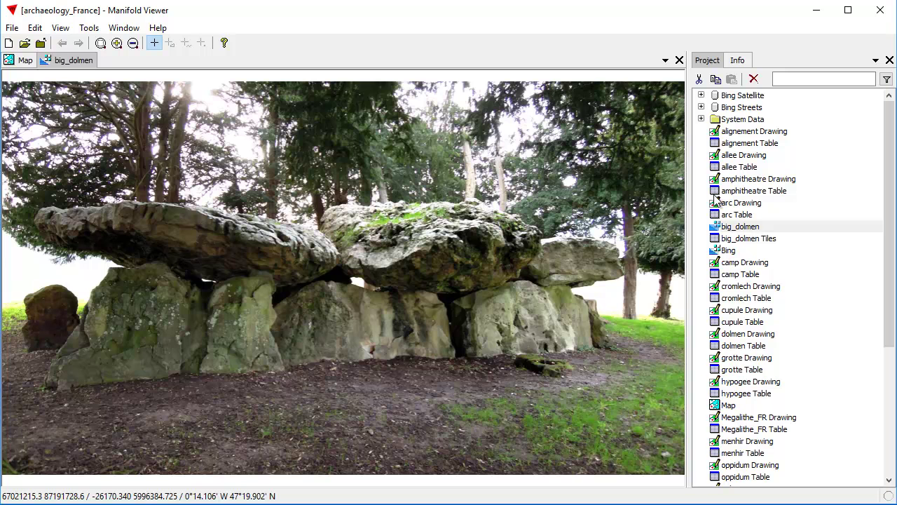
click(679, 61)
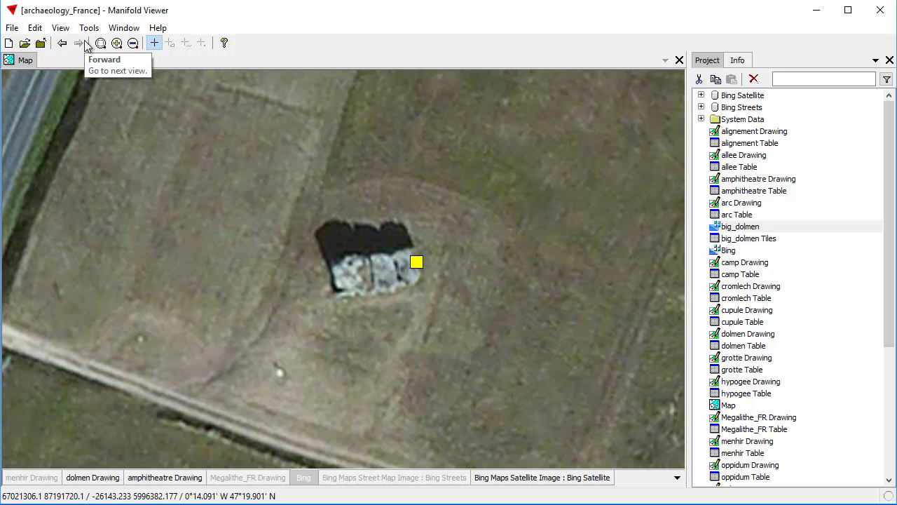
Step: Zoom out around the dolmen site and hide the Bing satellite imagery
click(133, 43)
scroll(421, 353, down, 3)
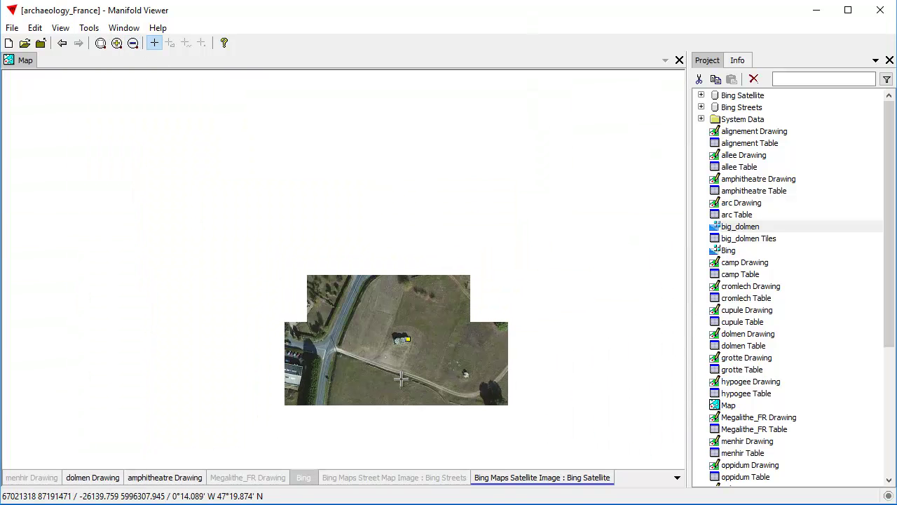
scroll(436, 366, down, 2)
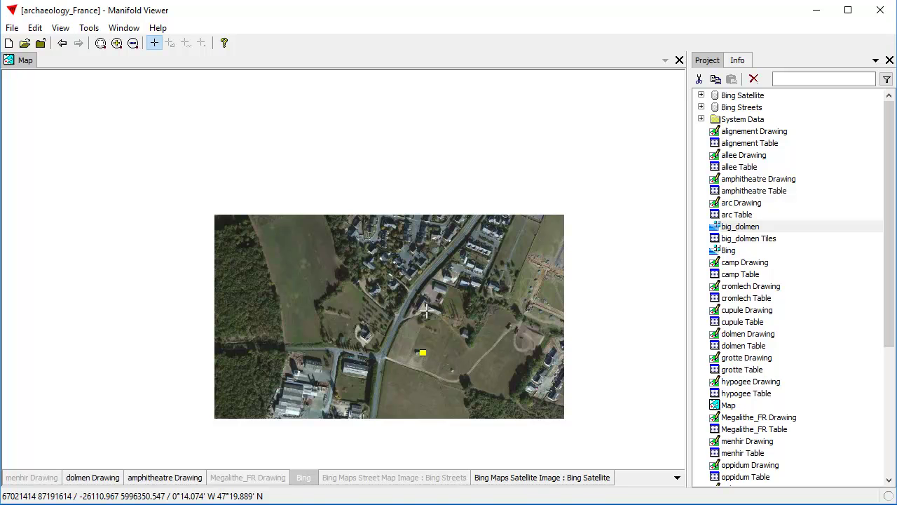
drag(493, 376, 455, 325)
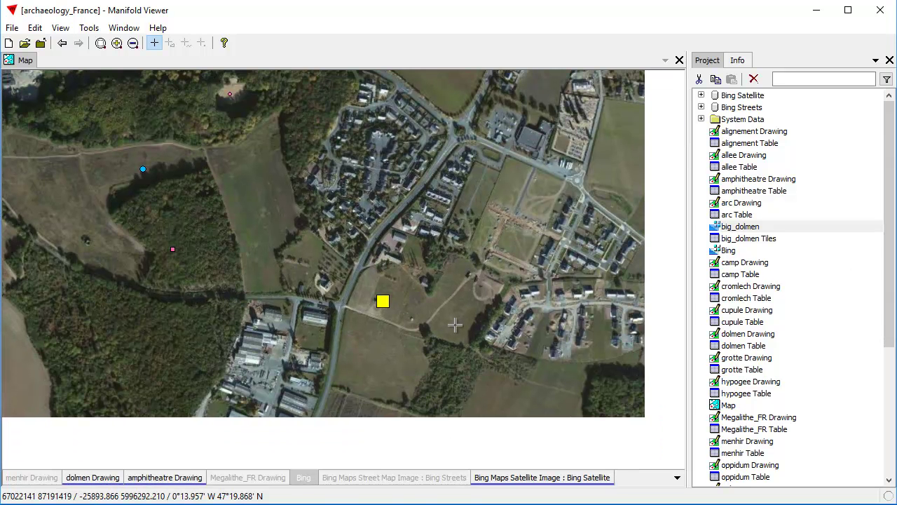
click(532, 477)
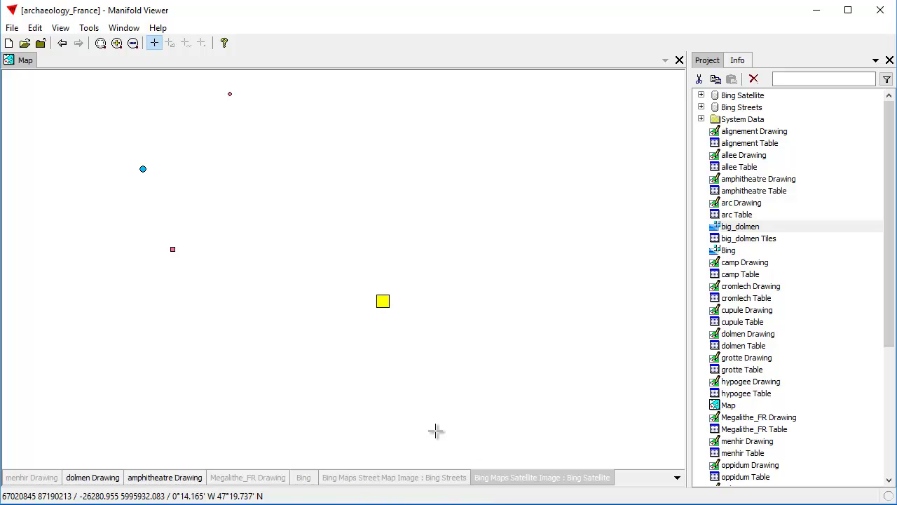
Step: Frame the Loire valley from Gennes to Saumur, ending on the Bing basemap instead of Bing Streets
click(427, 479)
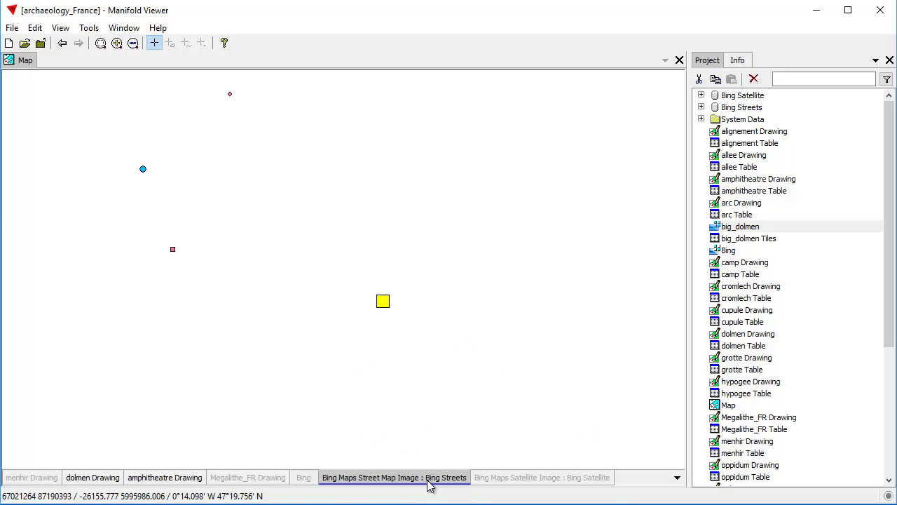
scroll(510, 338, down, 2)
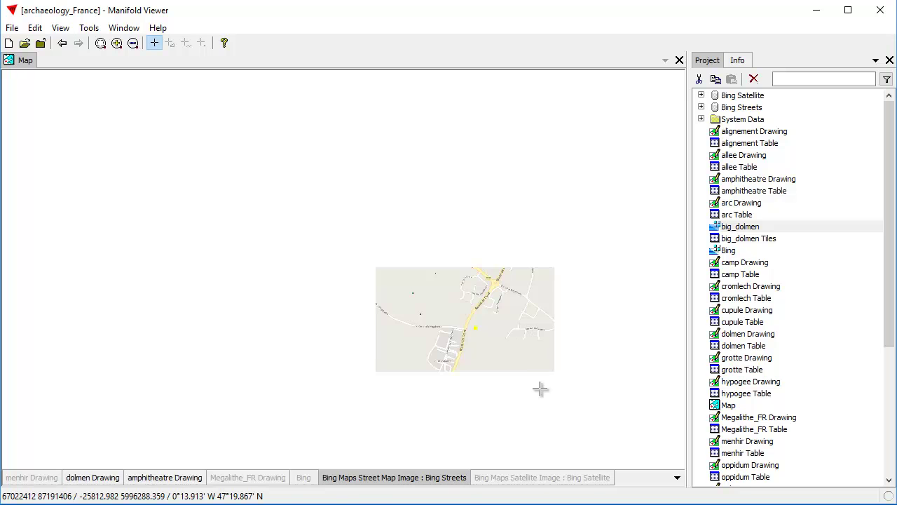
drag(586, 308, 431, 297)
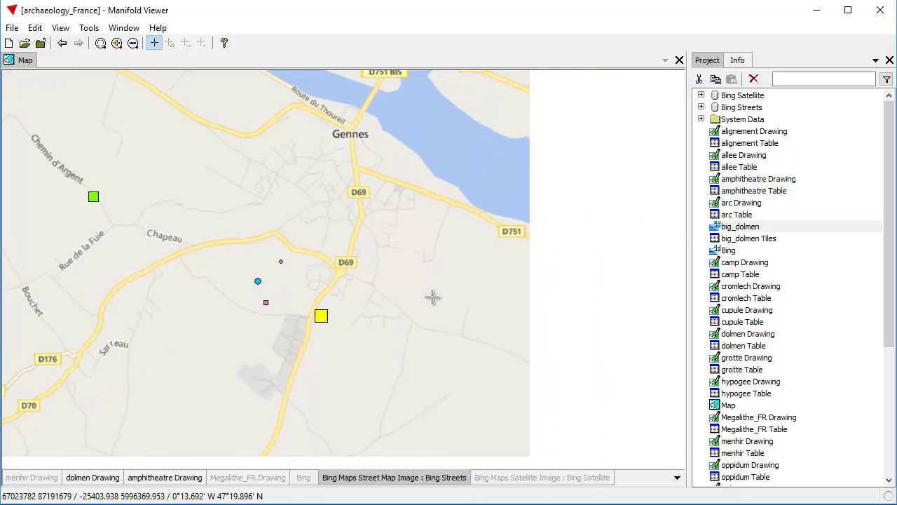
scroll(357, 299, down, 2)
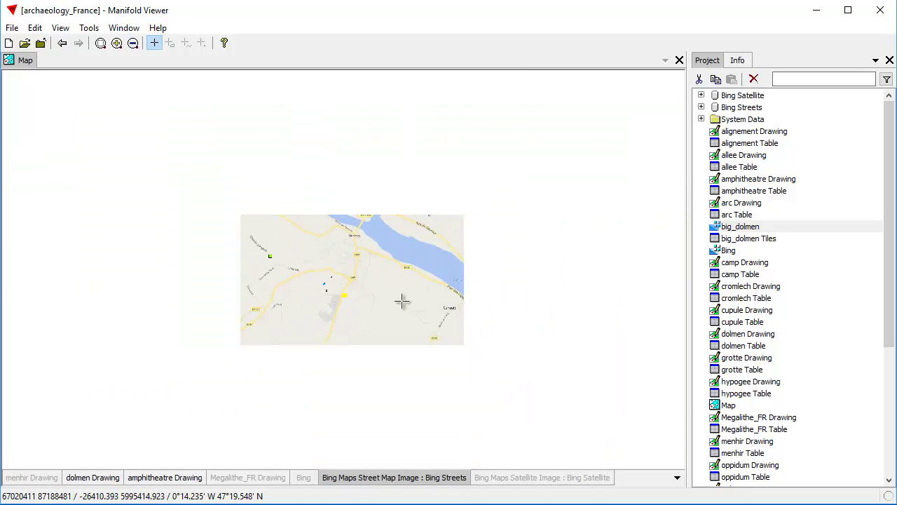
scroll(265, 208, down, 2)
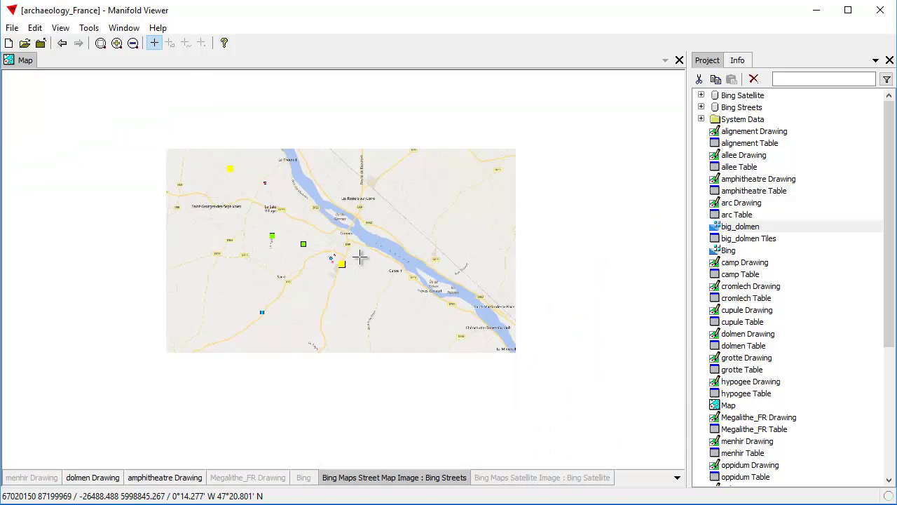
drag(265, 209, 331, 243)
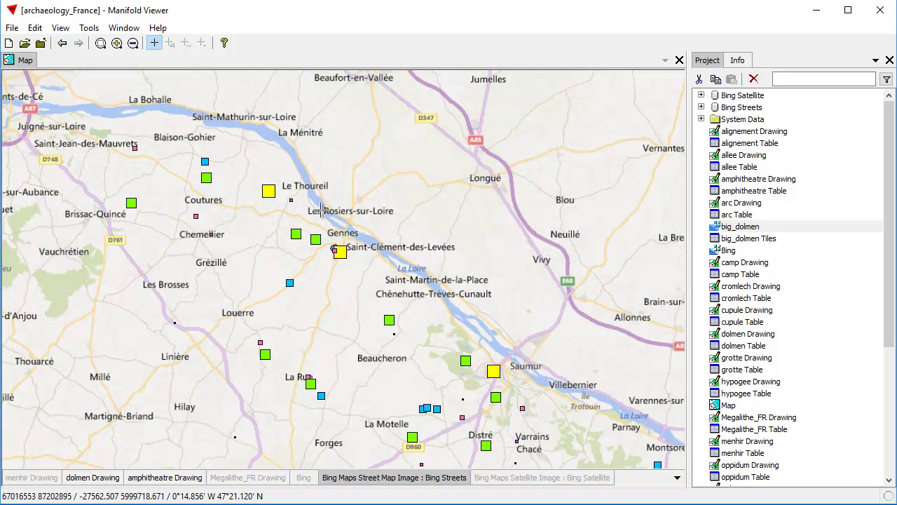
drag(297, 171, 317, 229)
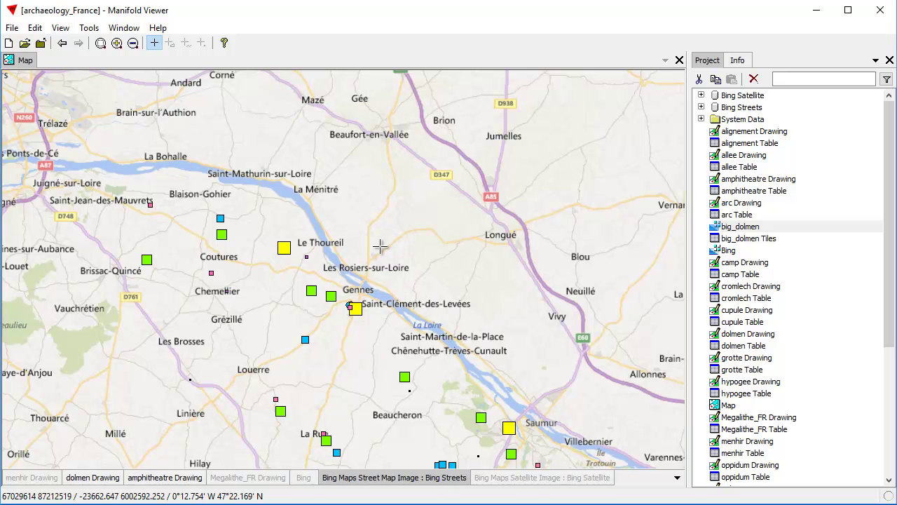
click(376, 481)
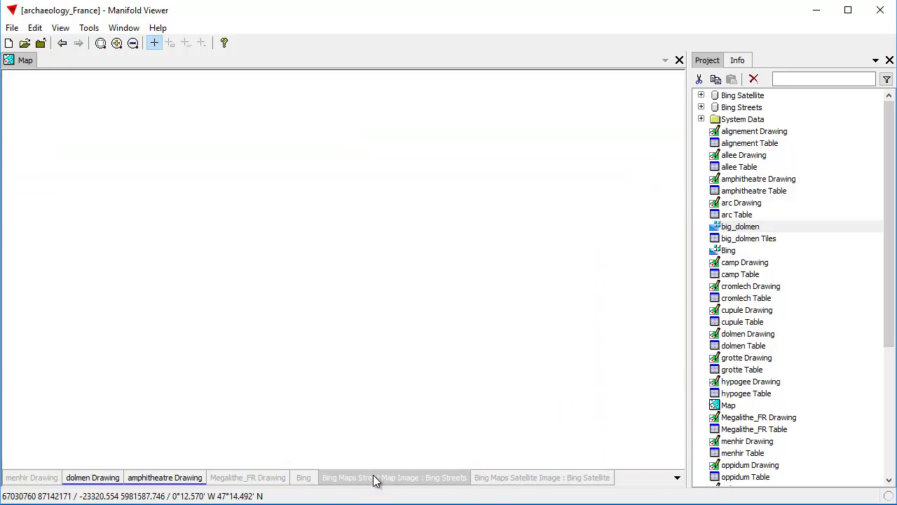
click(303, 479)
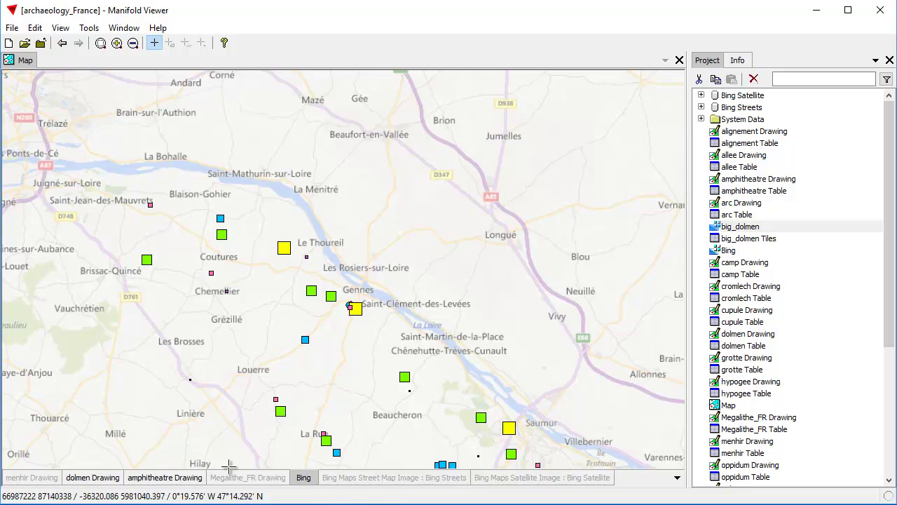
Step: Hide the dolmen and amphitheatre sites, show only menhirs, and zoom out around Angers
shift+click(104, 482)
shift+click(145, 484)
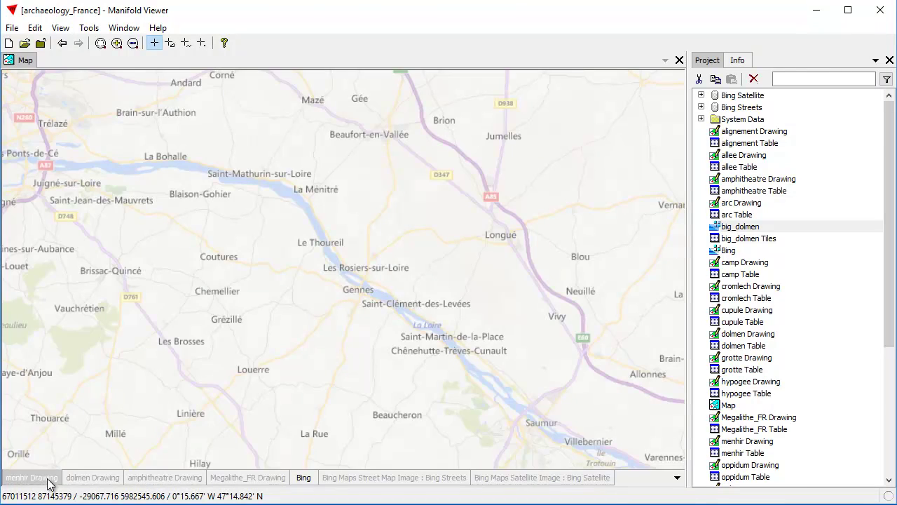
shift+click(48, 481)
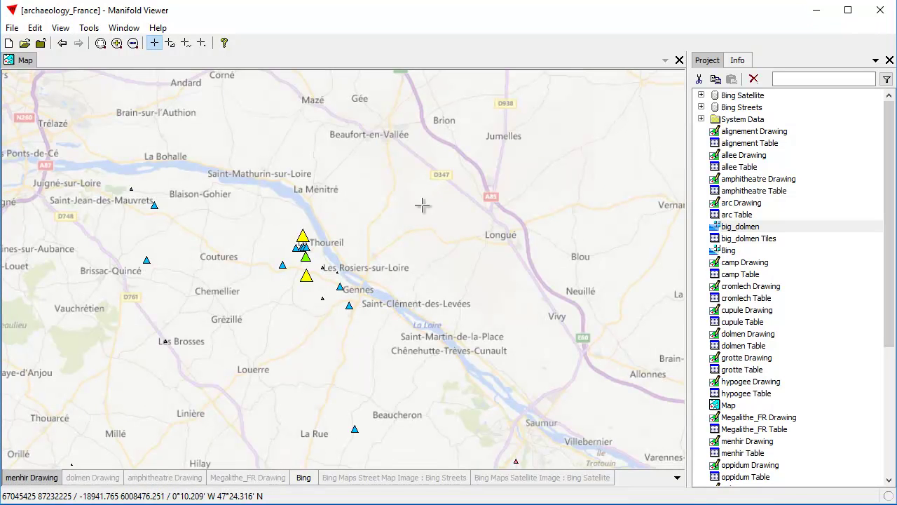
scroll(438, 269, down, 2)
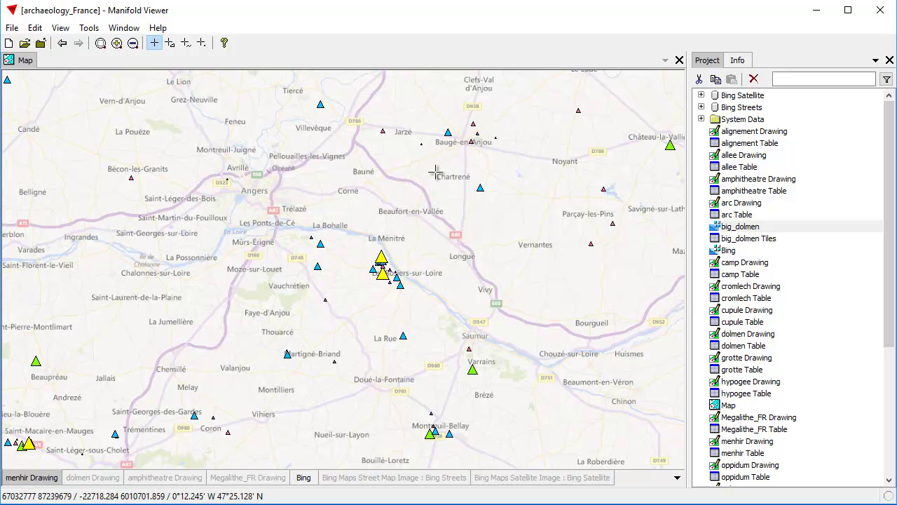
drag(562, 347, 385, 310)
scroll(619, 275, down, 1)
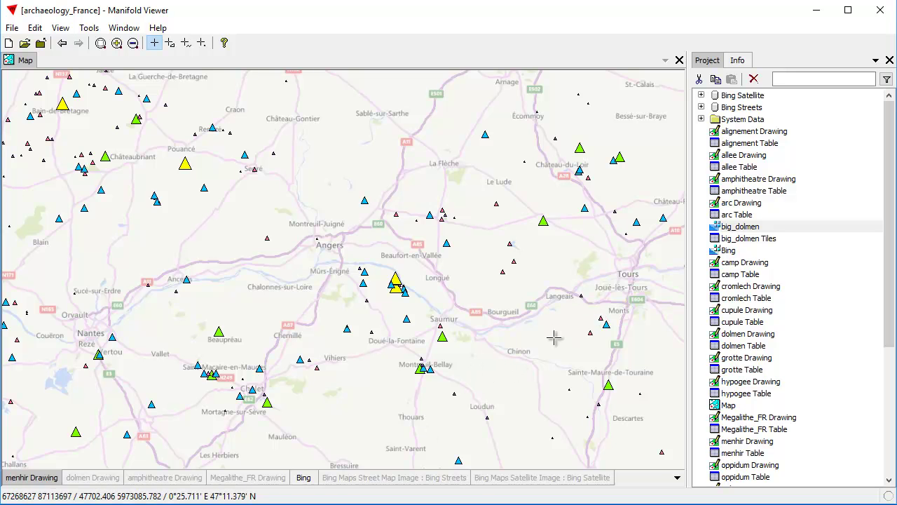
scroll(524, 351, down, 1)
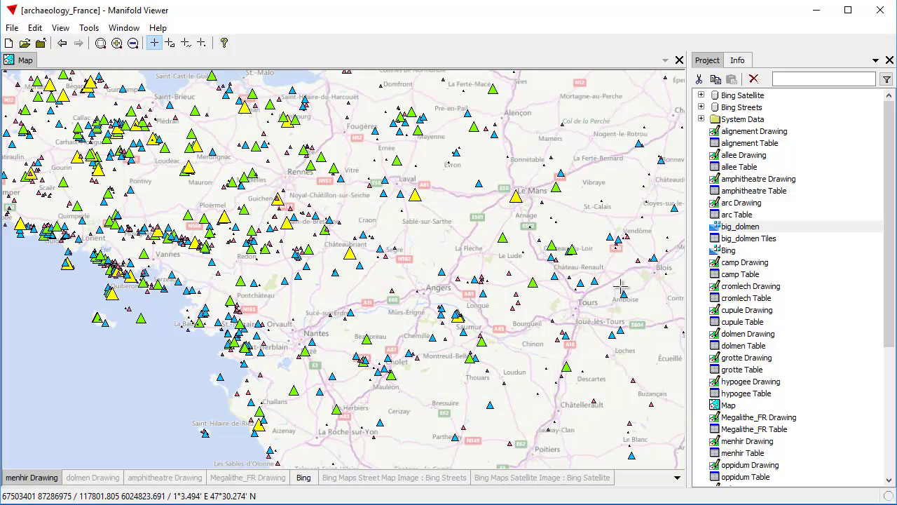
Step: Frame Le Mans, Chartres and Orléans, then add the cromlech Drawing to the map
drag(622, 288, 414, 325)
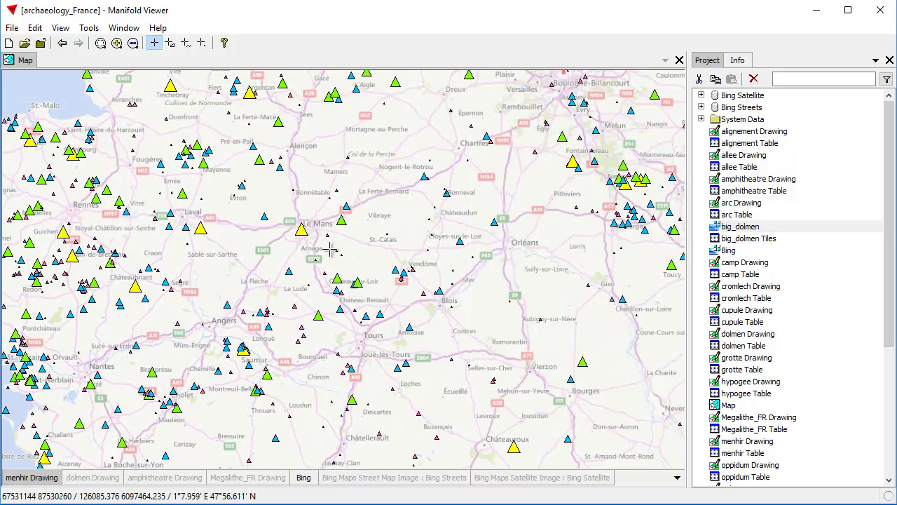
drag(289, 219, 340, 264)
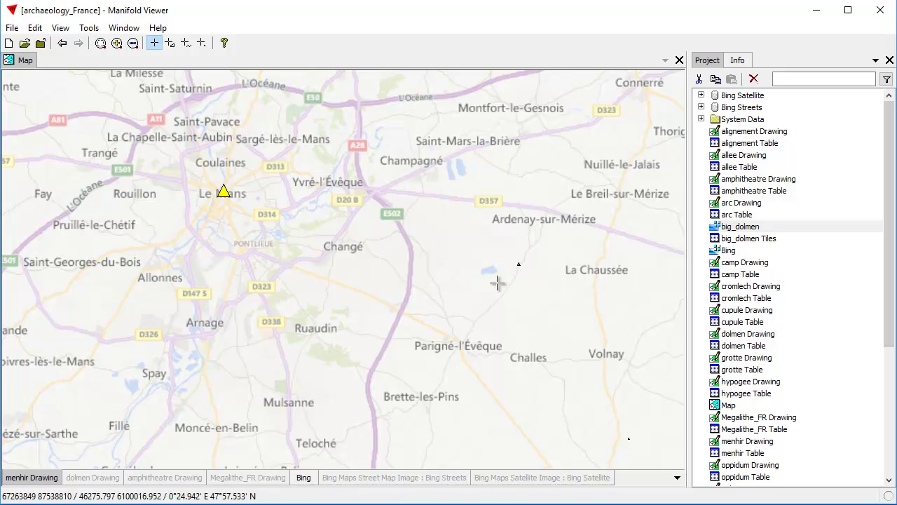
scroll(512, 297, down, 2)
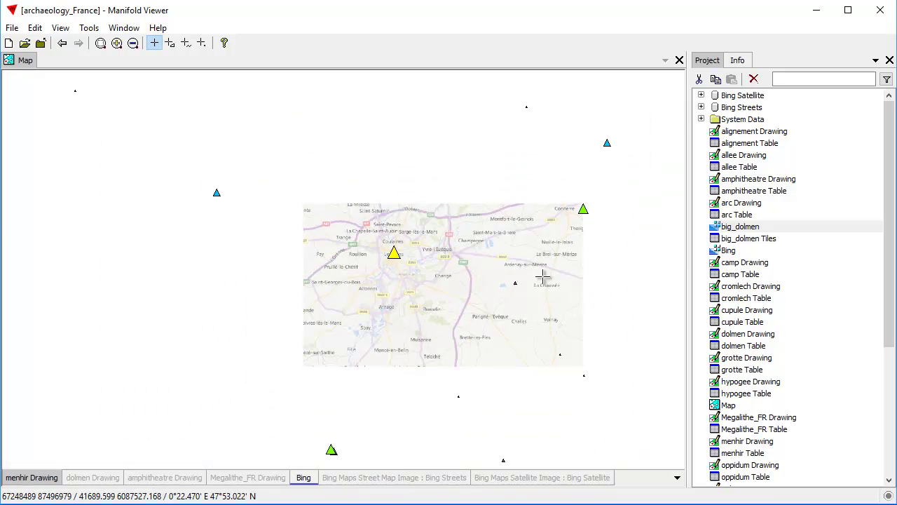
drag(626, 204, 442, 233)
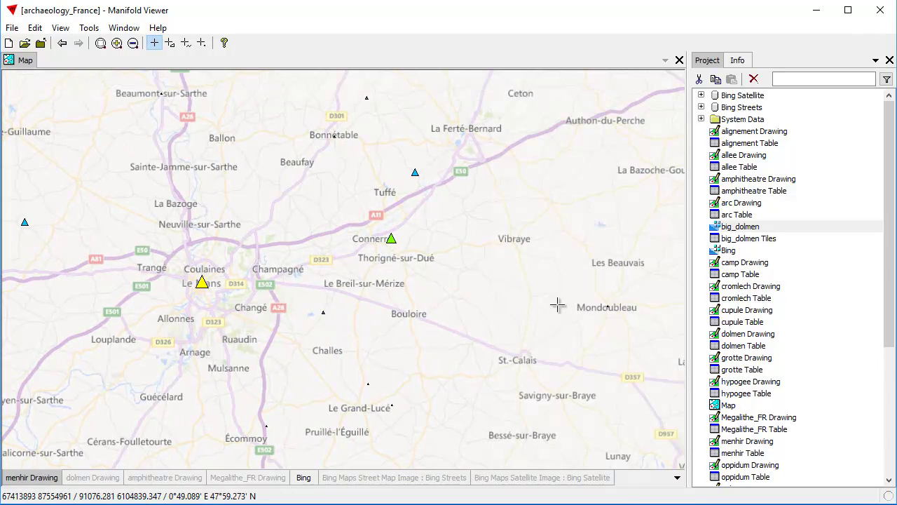
scroll(539, 275, down, 2)
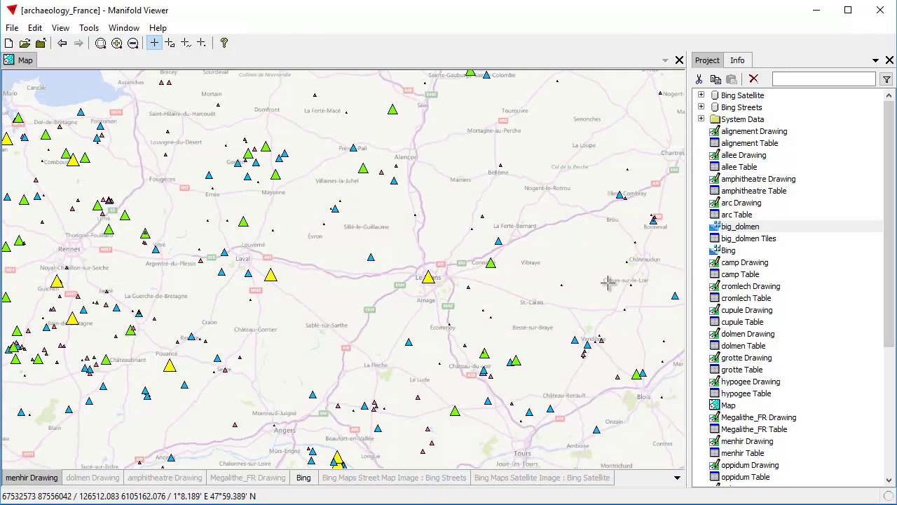
drag(607, 283, 479, 313)
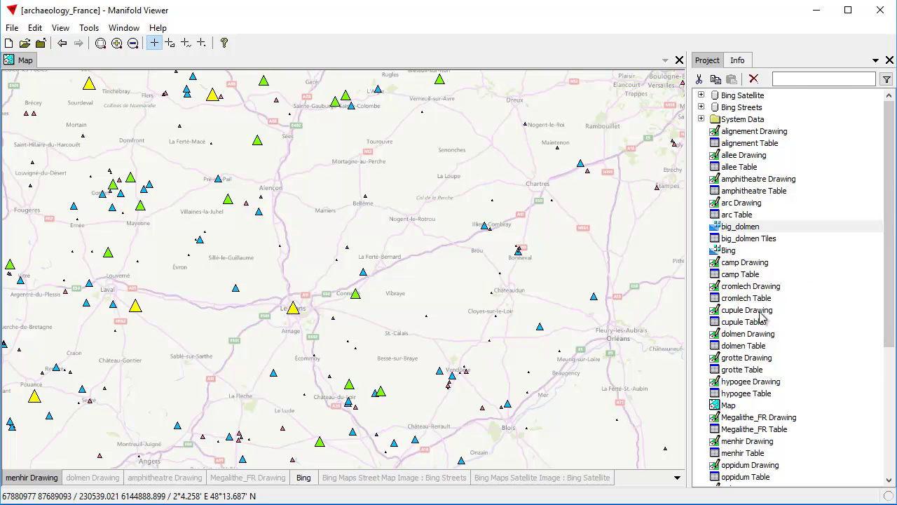
drag(747, 294, 359, 340)
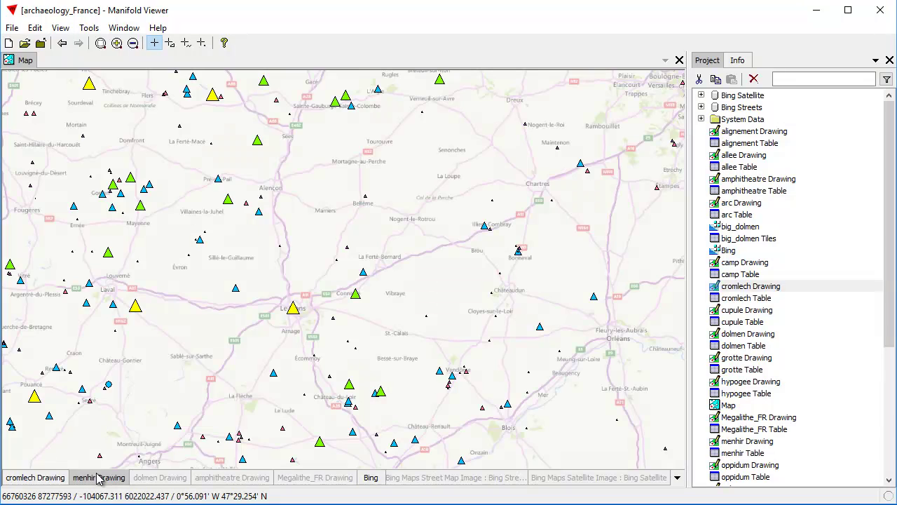
Step: Hide the menhir sites and zoom in on the yellow cromlech marker near Plouharnel
click(99, 478)
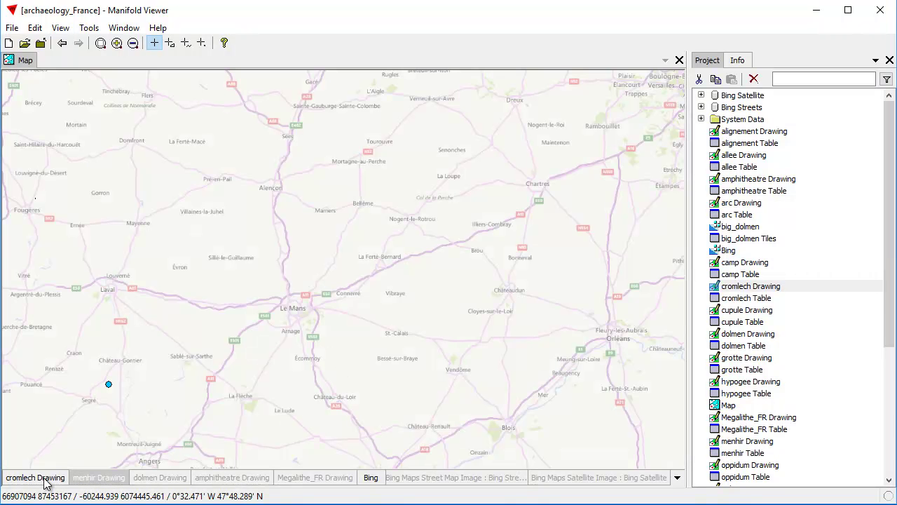
scroll(297, 286, down, 2)
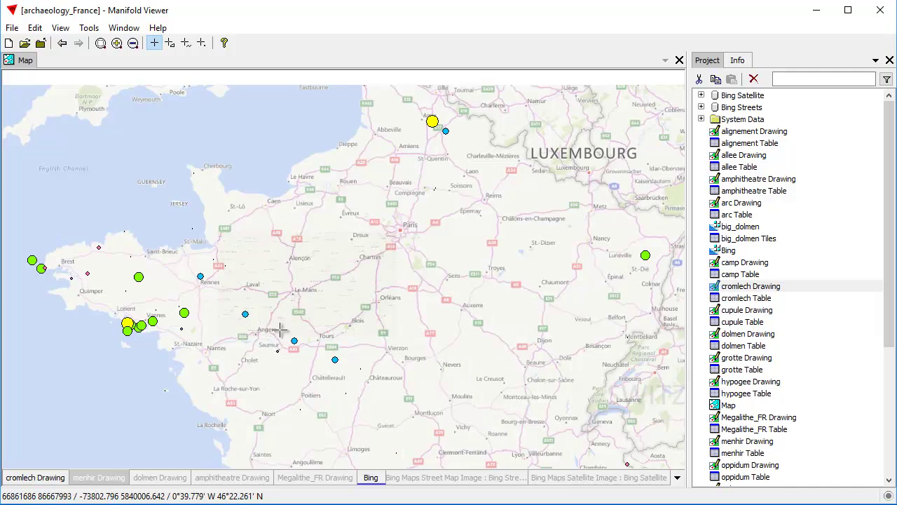
drag(504, 336, 461, 253)
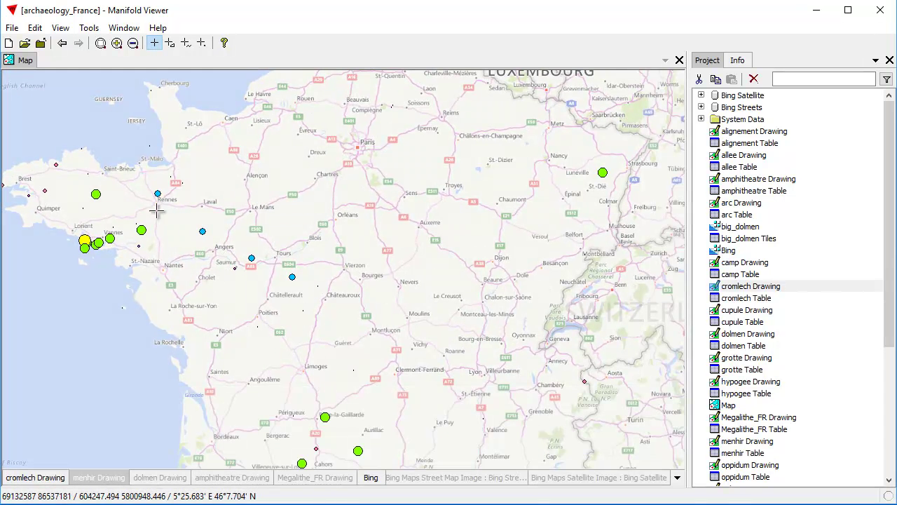
drag(71, 233, 100, 255)
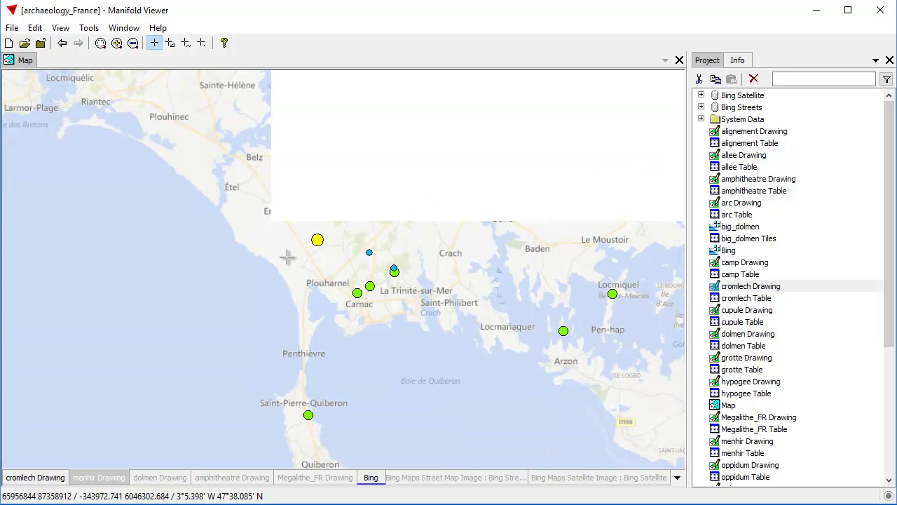
drag(293, 225, 336, 255)
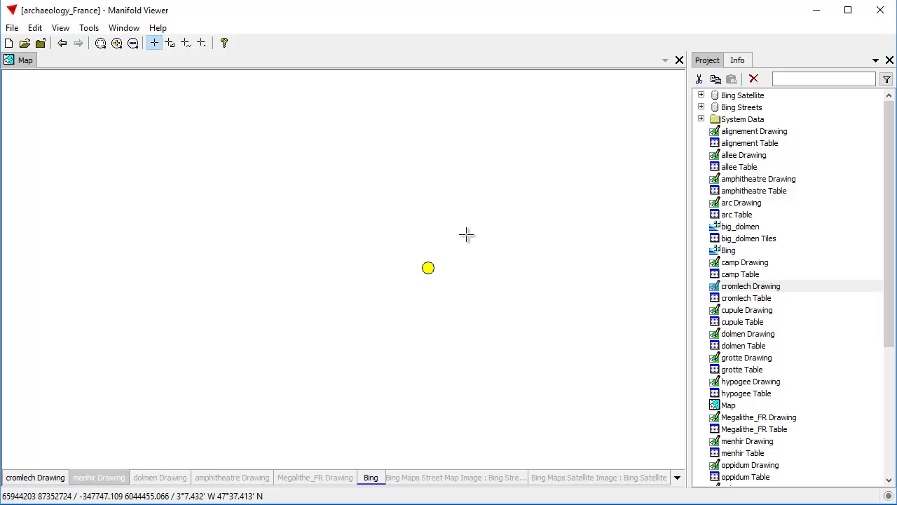
drag(408, 250, 439, 277)
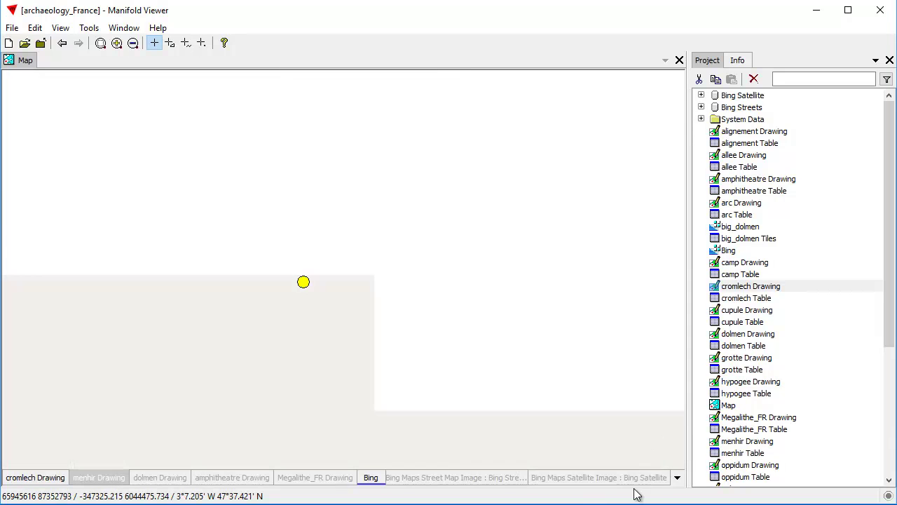
Step: View the site on Bing satellite with streets off, then hide the cromlech layer
click(609, 480)
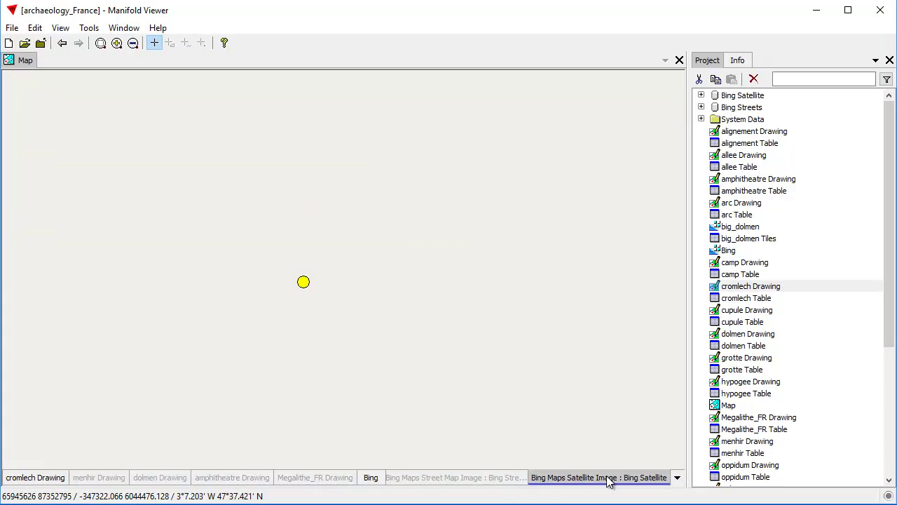
click(371, 477)
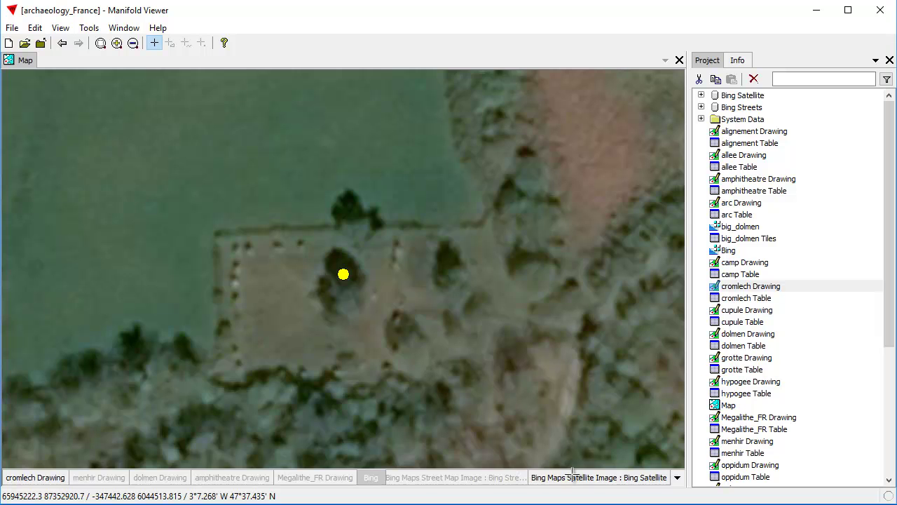
scroll(531, 273, down, 2)
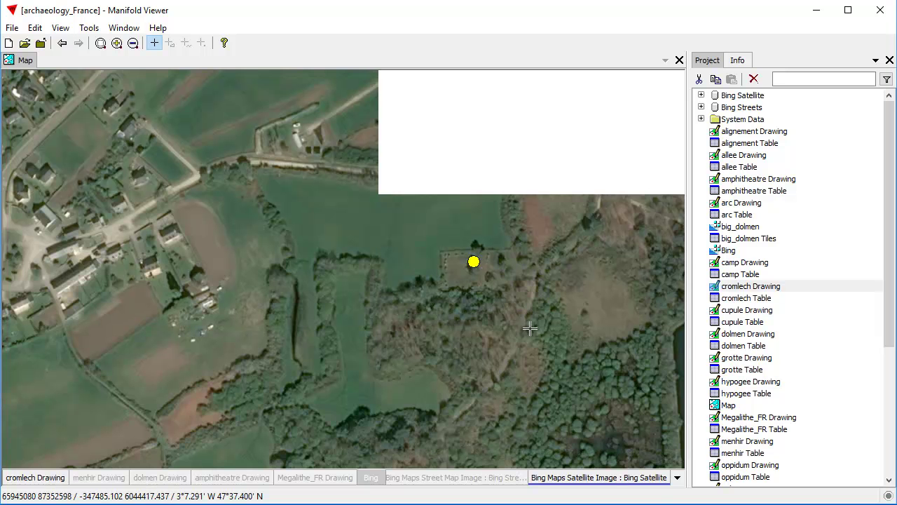
drag(619, 296, 459, 266)
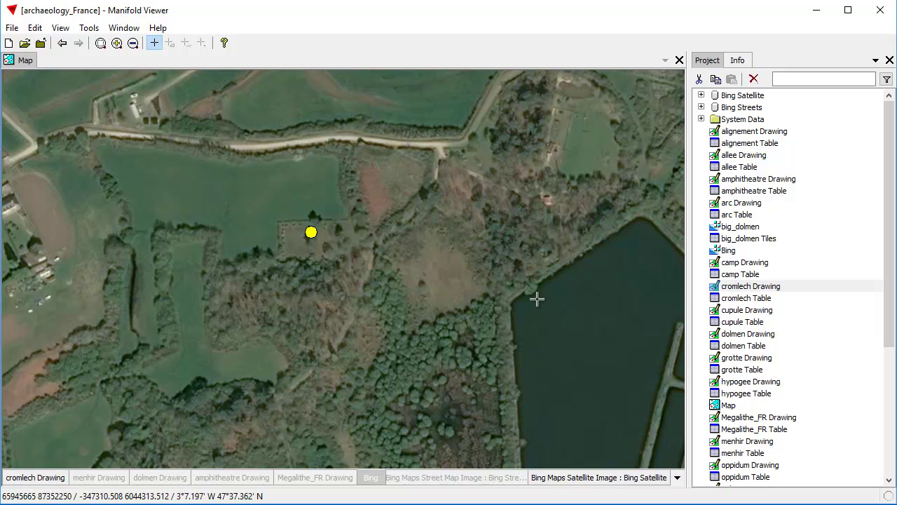
click(50, 477)
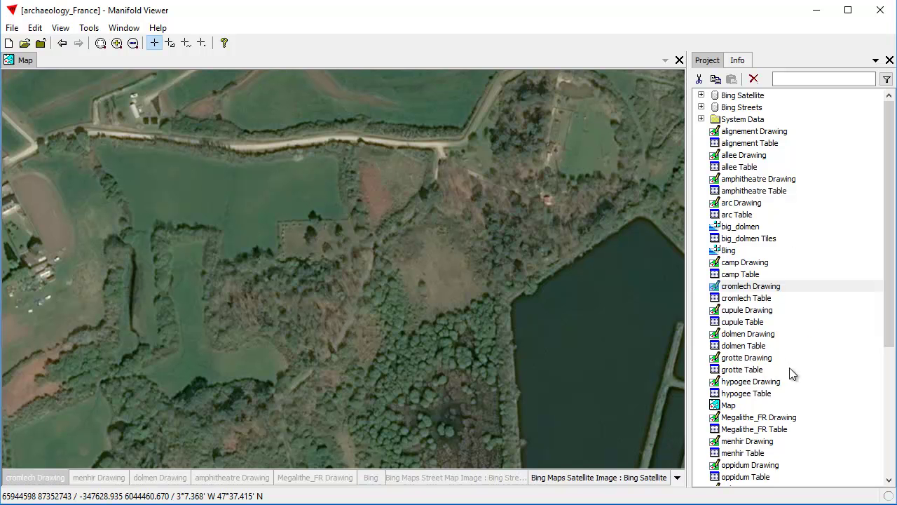
Step: Show the amphitheatre layer over the Bing street map with satellite hidden
click(237, 478)
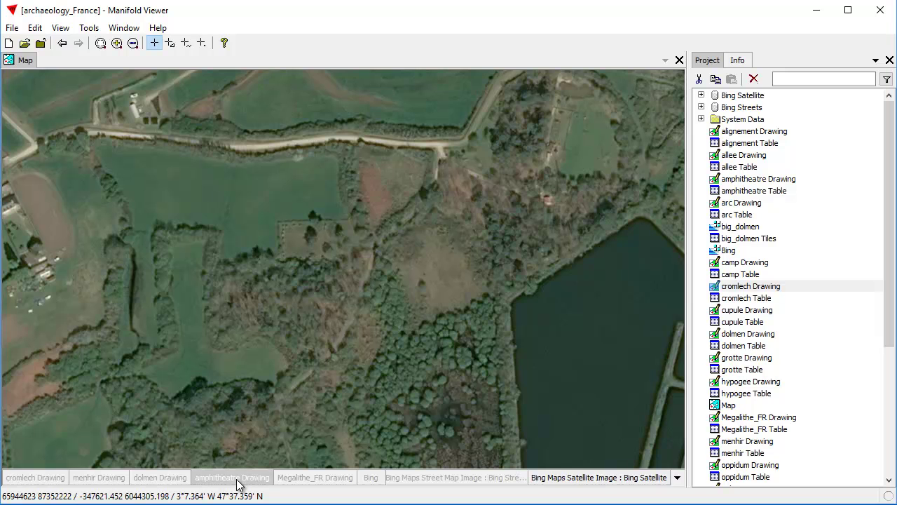
click(238, 482)
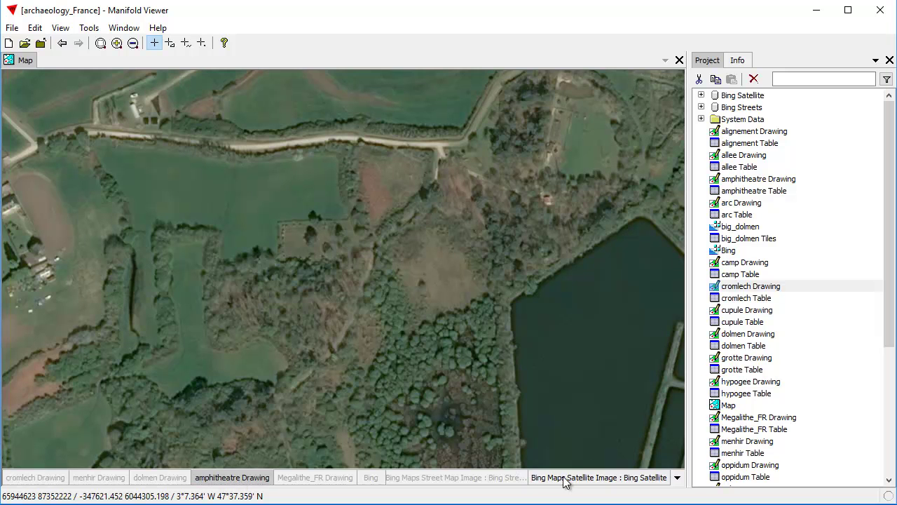
click(564, 481)
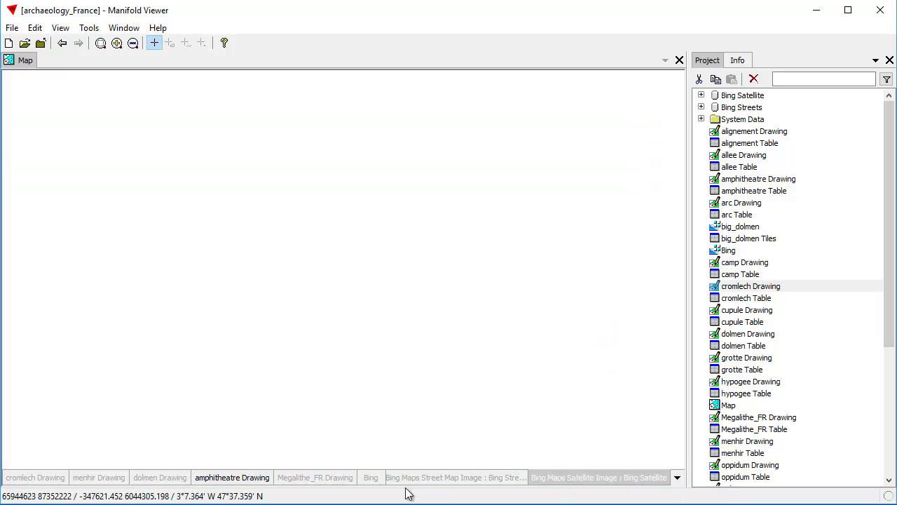
click(377, 480)
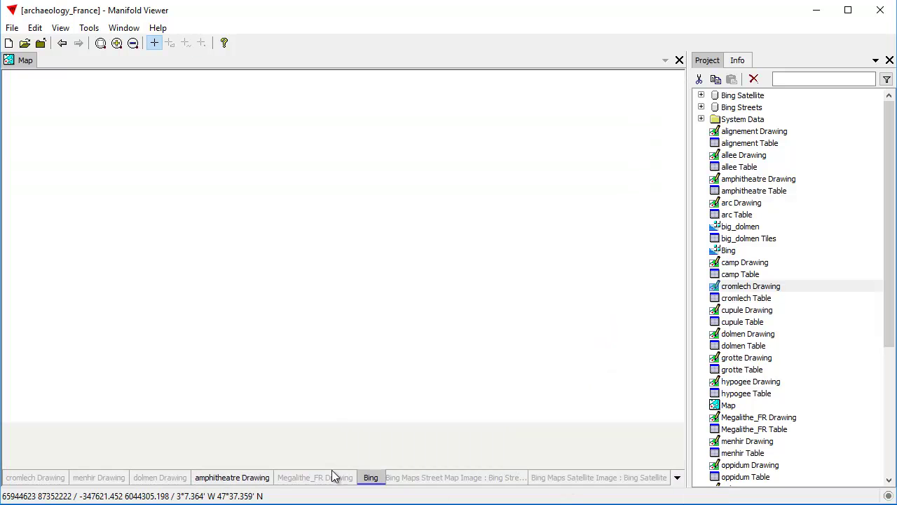
click(242, 482)
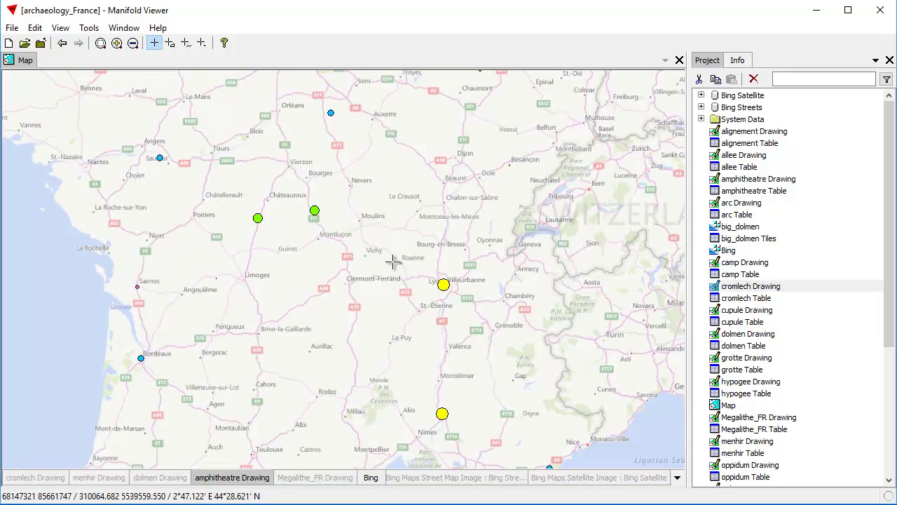
Step: Zoom from Orléans–Gien down to the blue point beside the D93 near Montbouy
drag(423, 170, 600, 231)
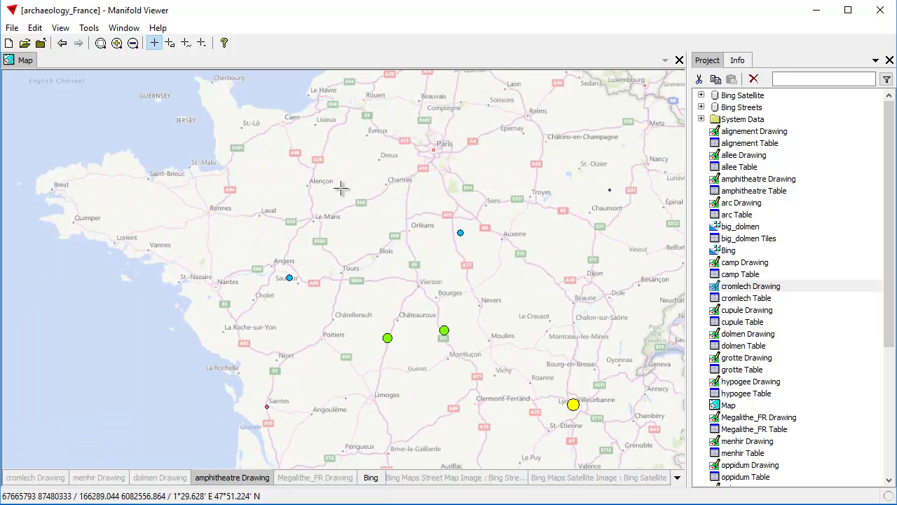
drag(319, 170, 536, 269)
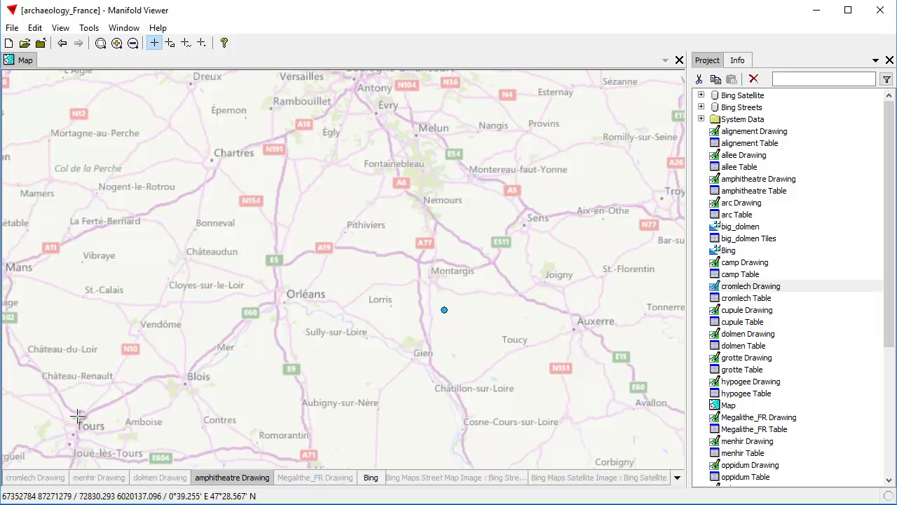
drag(132, 284, 491, 367)
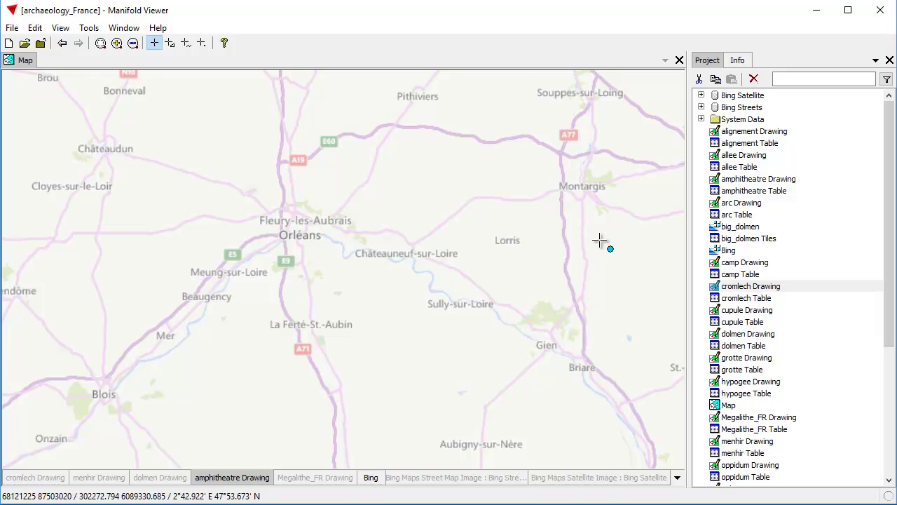
drag(589, 231, 622, 261)
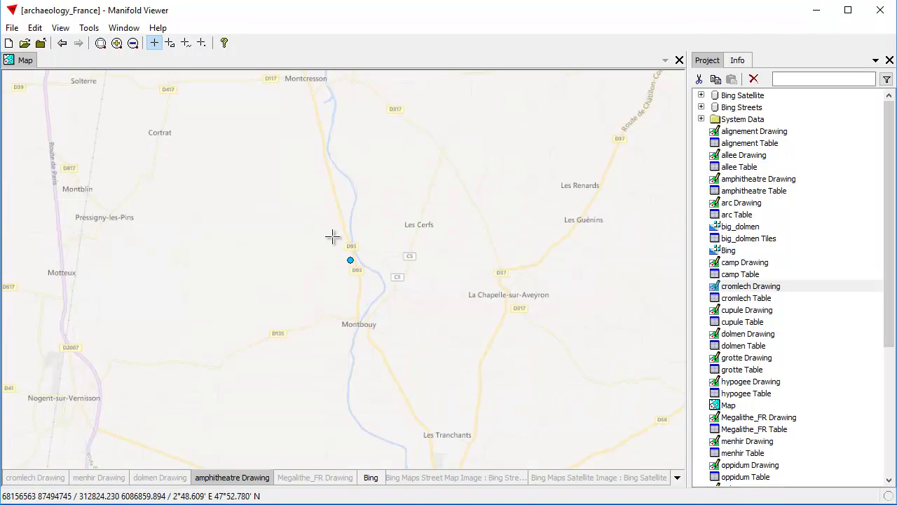
drag(311, 229, 405, 295)
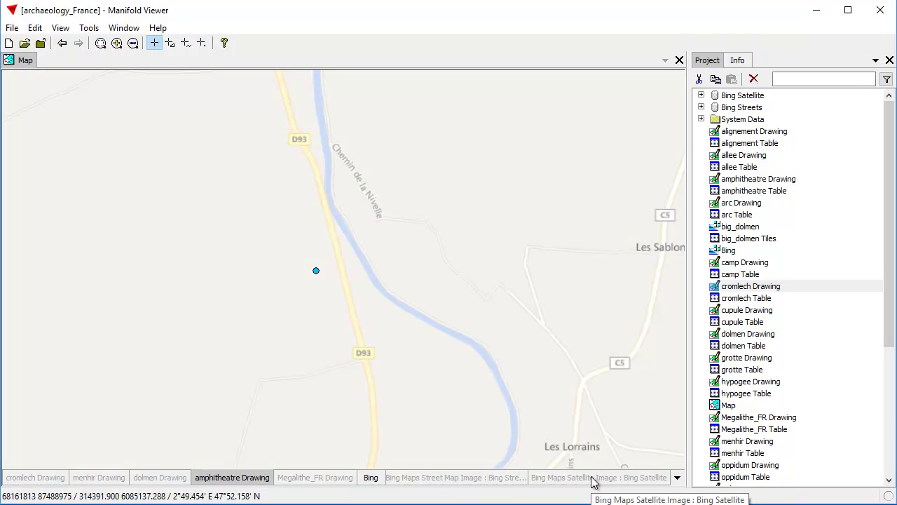
Step: Reveal the Montbouy amphitheatre's curved earthwork on Bing satellite imagery with streets hidden
click(594, 478)
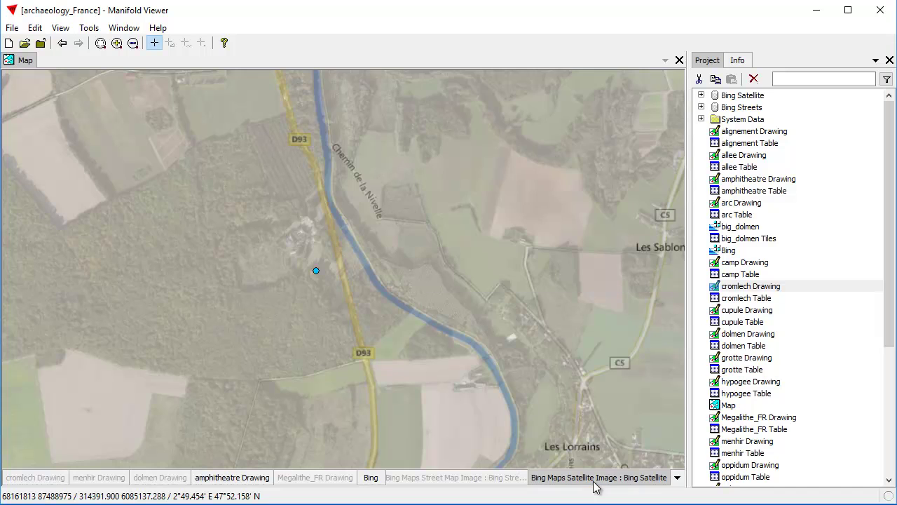
scroll(282, 236, up, 1)
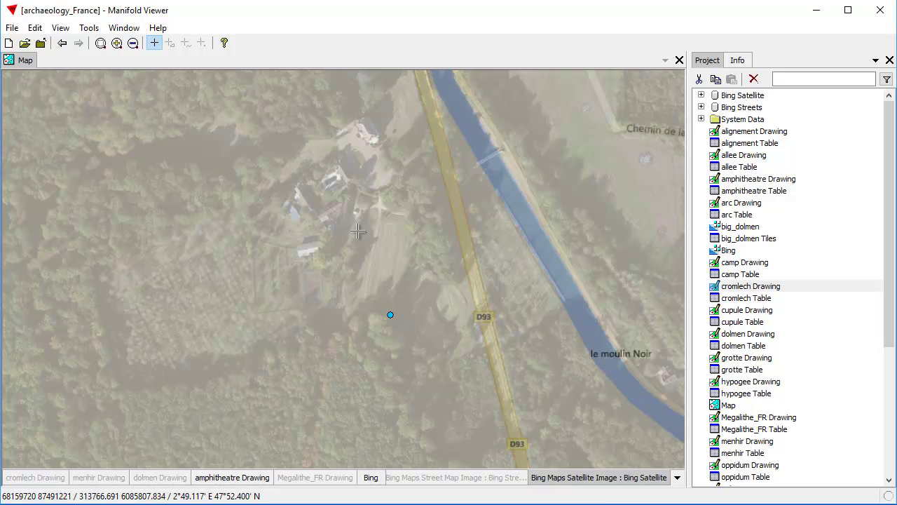
drag(363, 232, 528, 363)
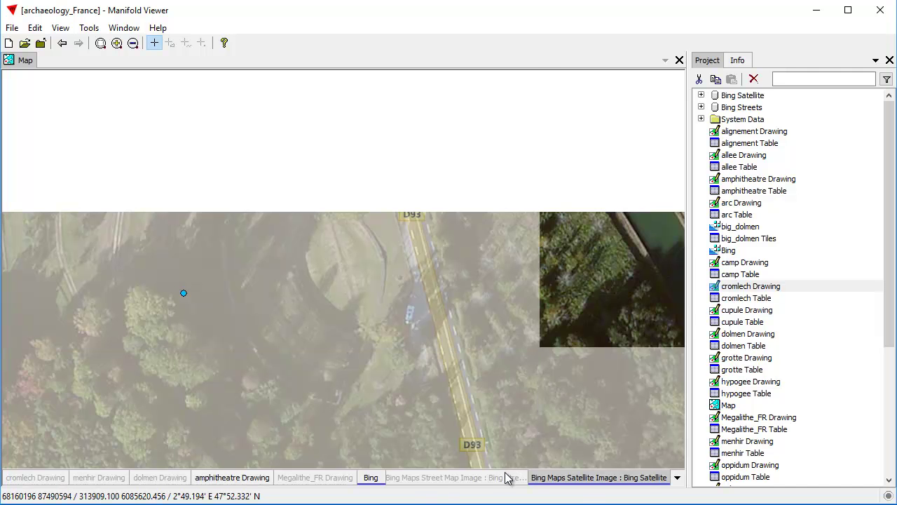
click(371, 478)
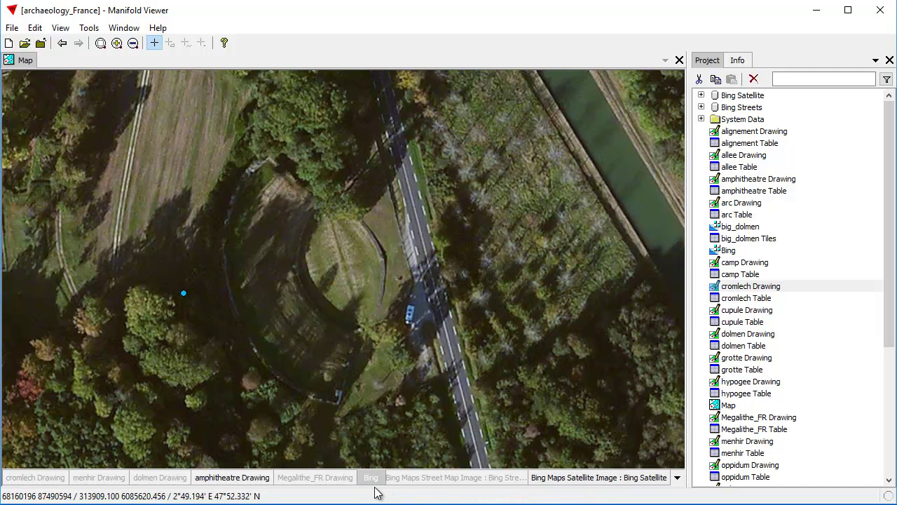
drag(482, 178, 500, 213)
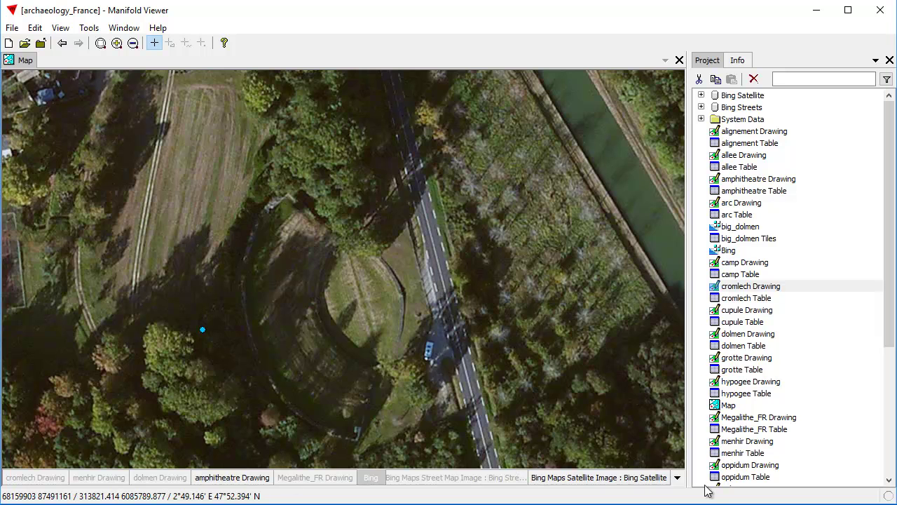
Step: Show the street basemap with satellite hidden, and zoom out to all amphitheatre sites
click(631, 478)
click(372, 479)
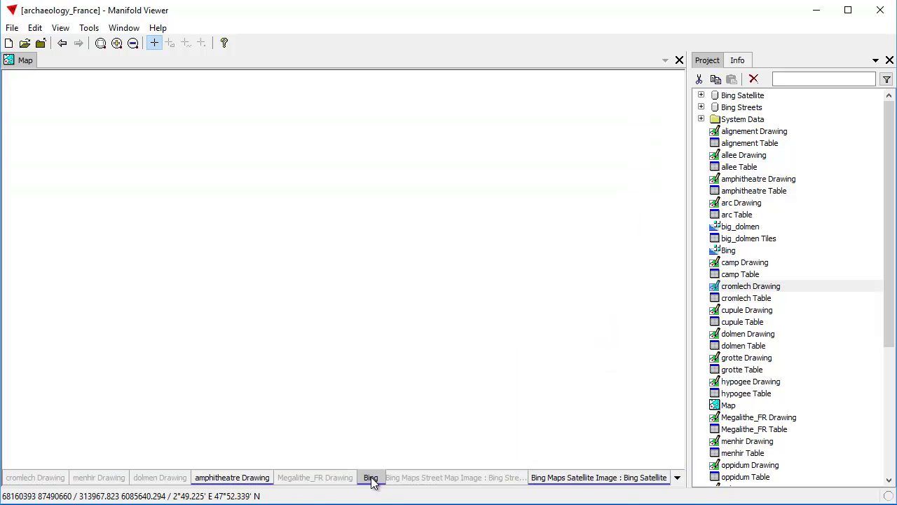
click(581, 480)
click(581, 480)
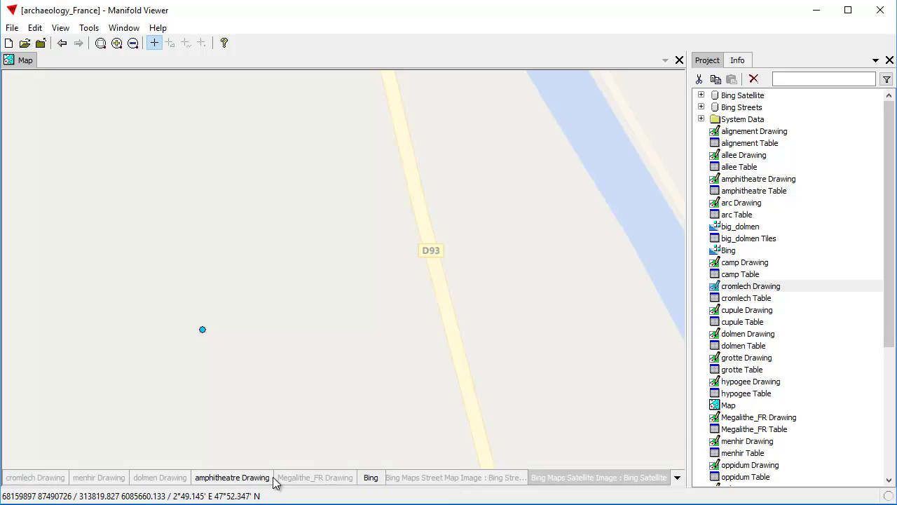
right_click(234, 482)
click(267, 502)
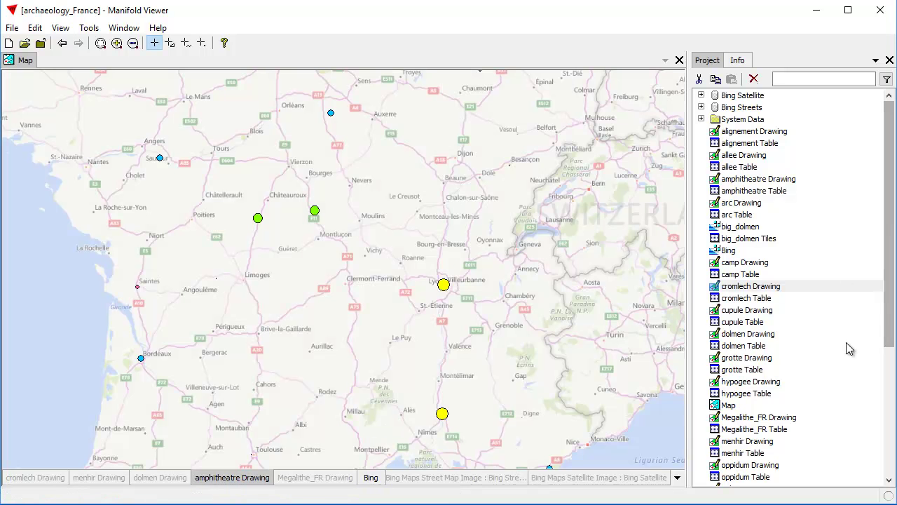
Step: Add the camp and oppidum Drawing layers, then hide the amphitheatre and camp layers
click(746, 313)
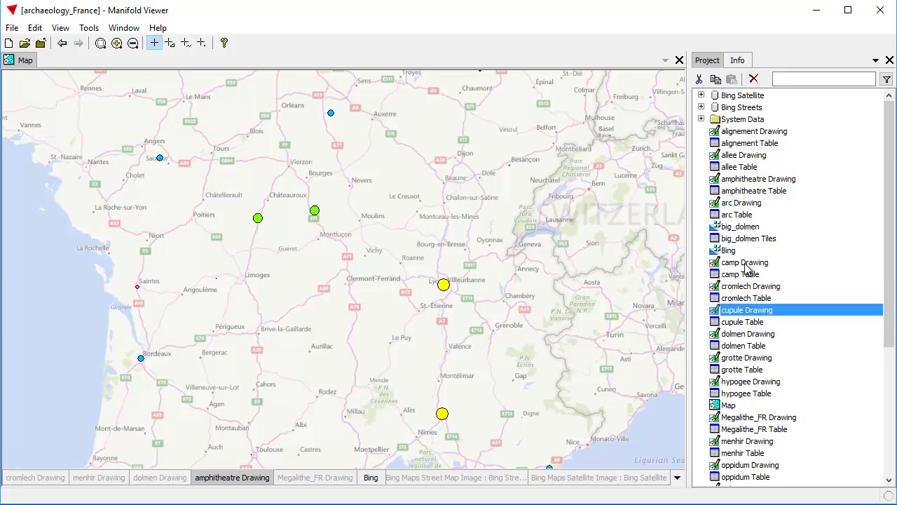
drag(746, 268, 502, 267)
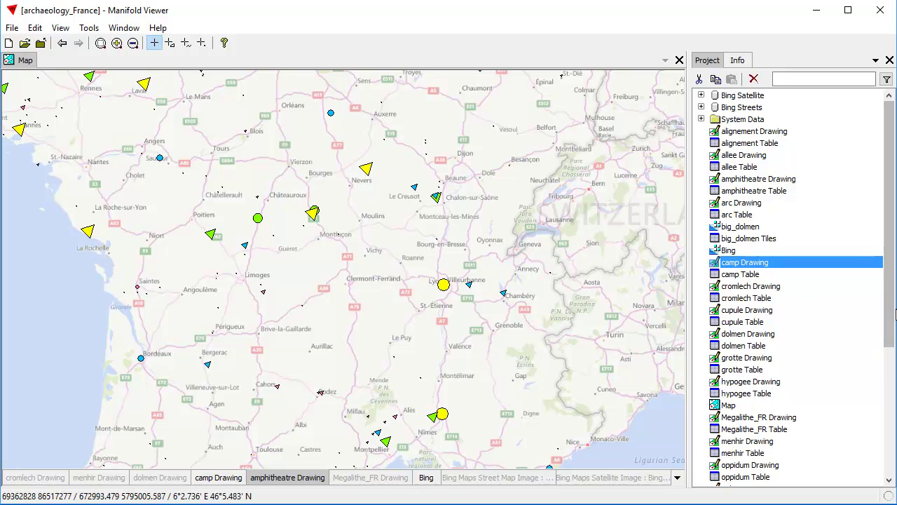
scroll(892, 324, down, 2)
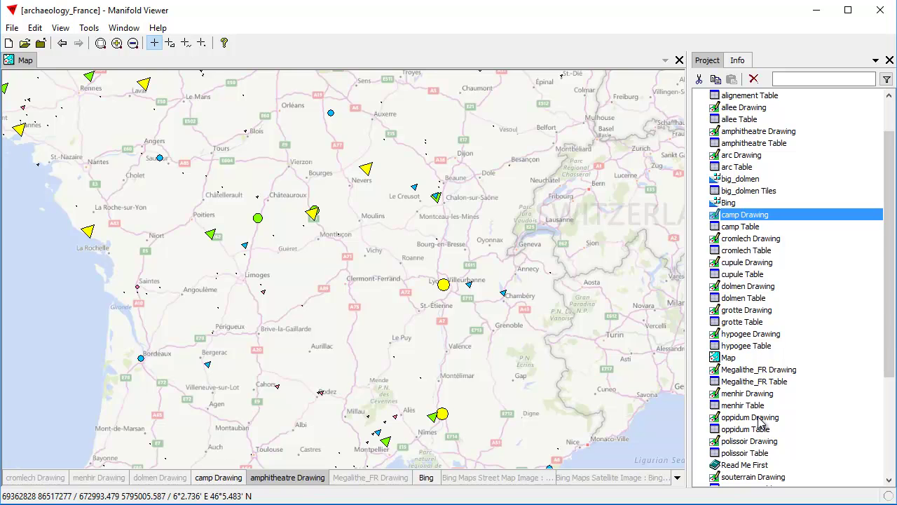
mouse_move(761, 421)
mouse_down()
mouse_move(357, 311)
mouse_move(346, 322)
mouse_up()
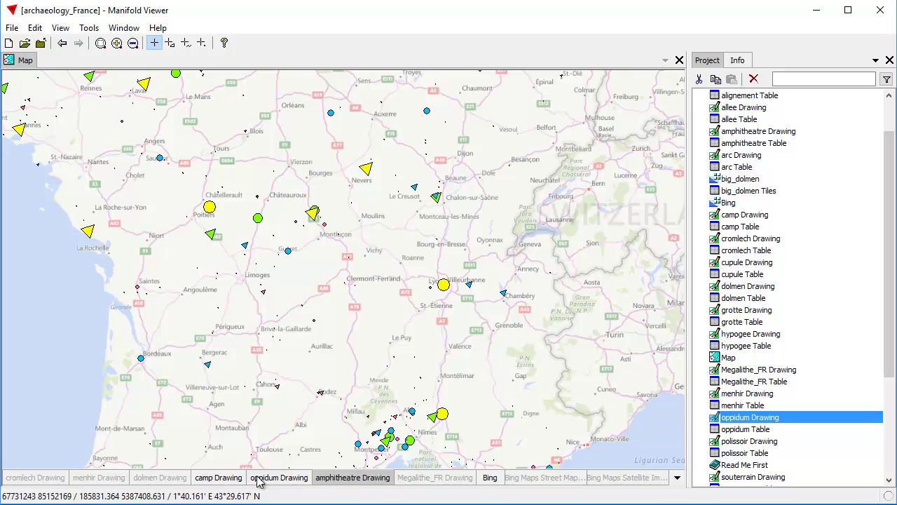
click(368, 481)
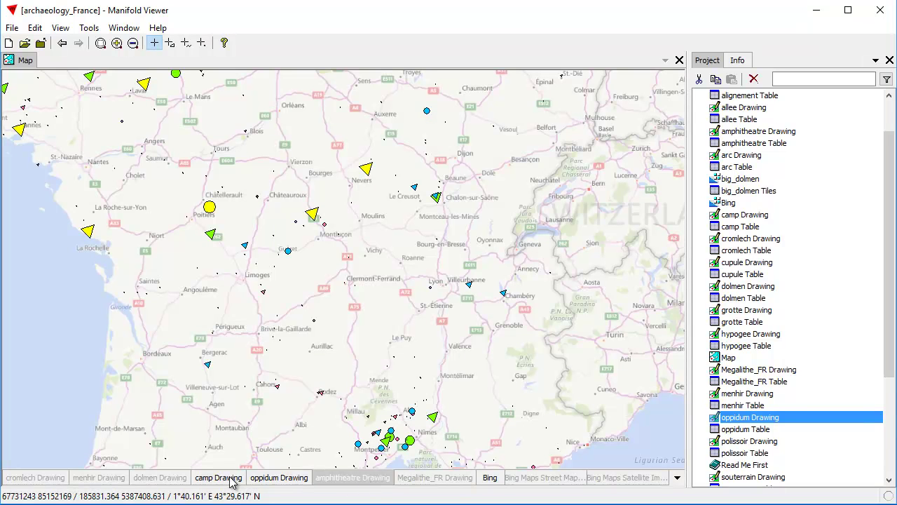
click(230, 479)
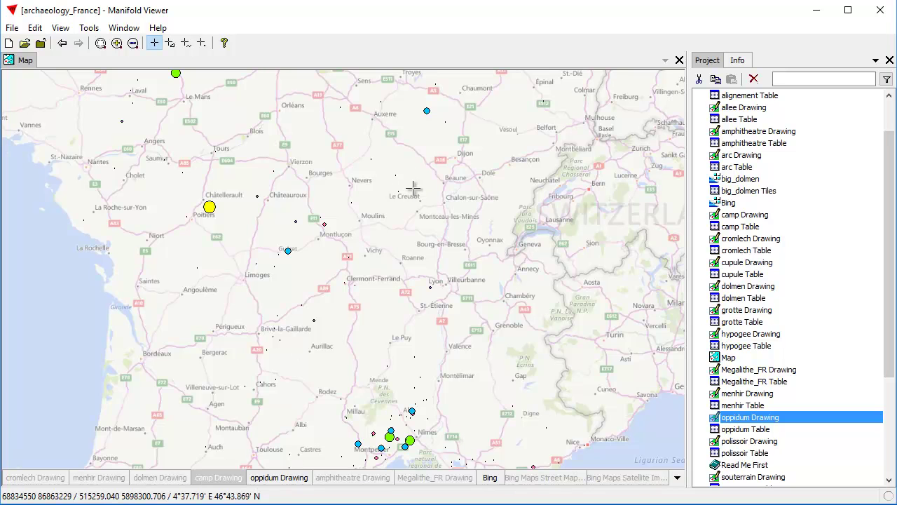
Step: Zoom from Tours and Blois to the oppidum point near Chenevelles and check its record values
drag(400, 136, 414, 190)
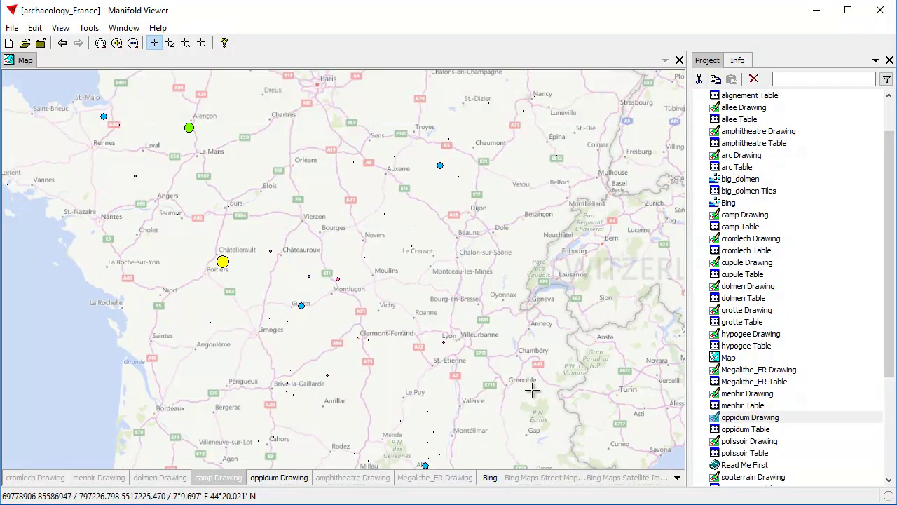
drag(183, 178, 381, 278)
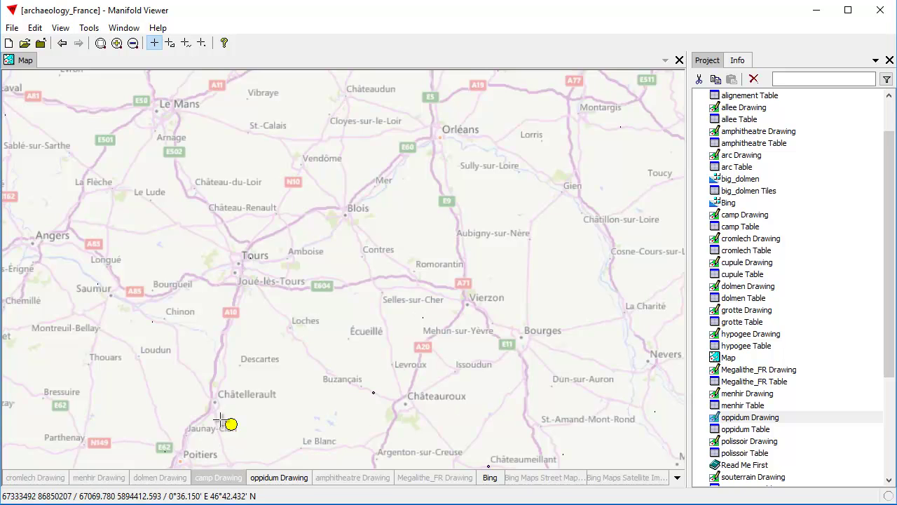
scroll(262, 430, up, 2)
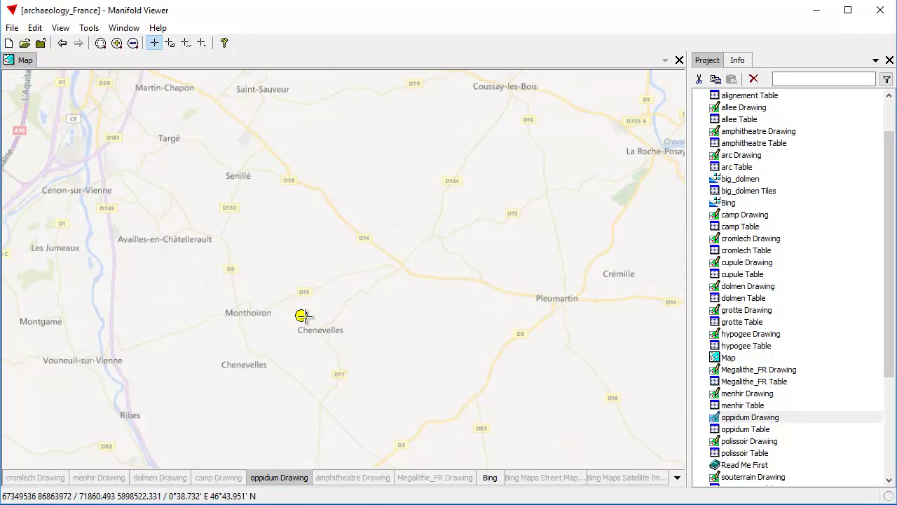
double_click(301, 315)
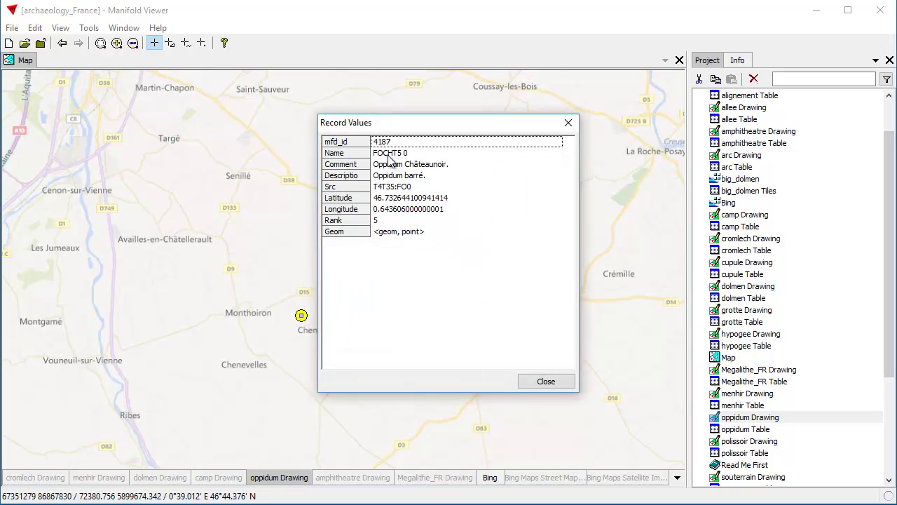
click(546, 382)
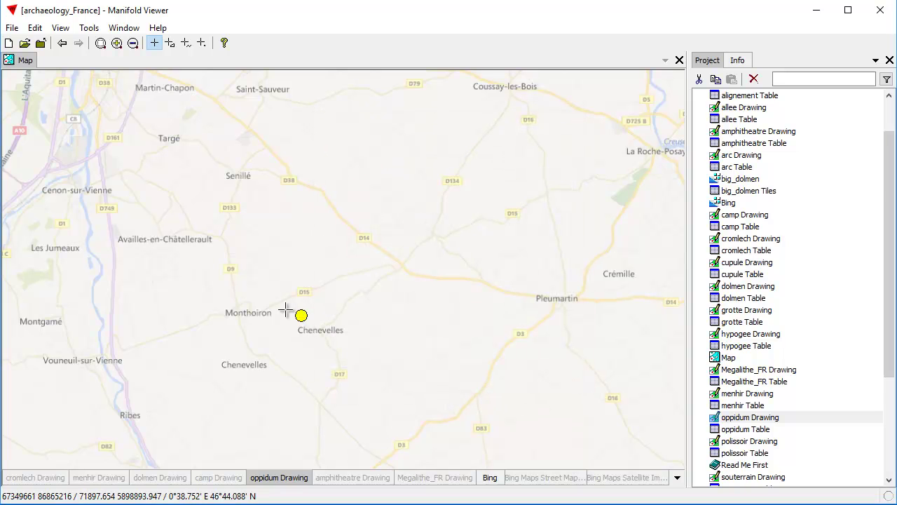
drag(285, 303, 327, 324)
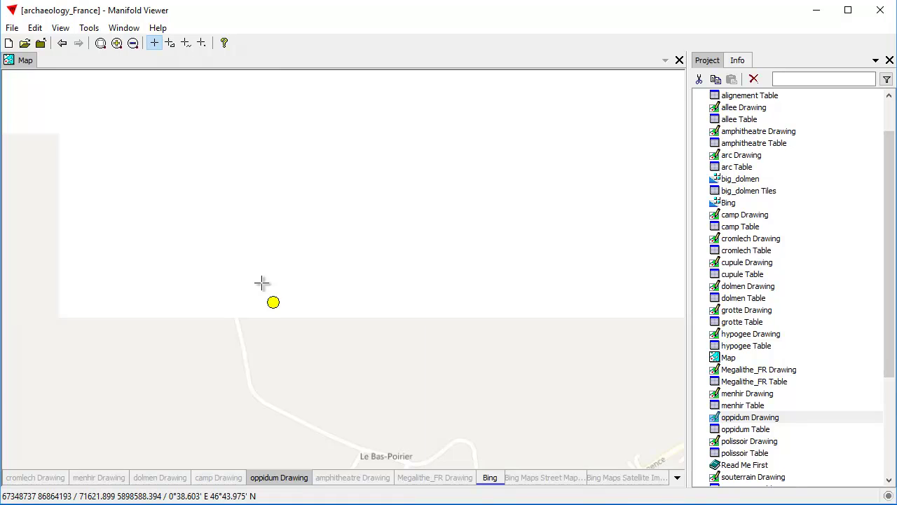
Step: Turn on Bing Maps Satellite, hide the Bing street layer, and adjust zoom around the oppidum
click(620, 478)
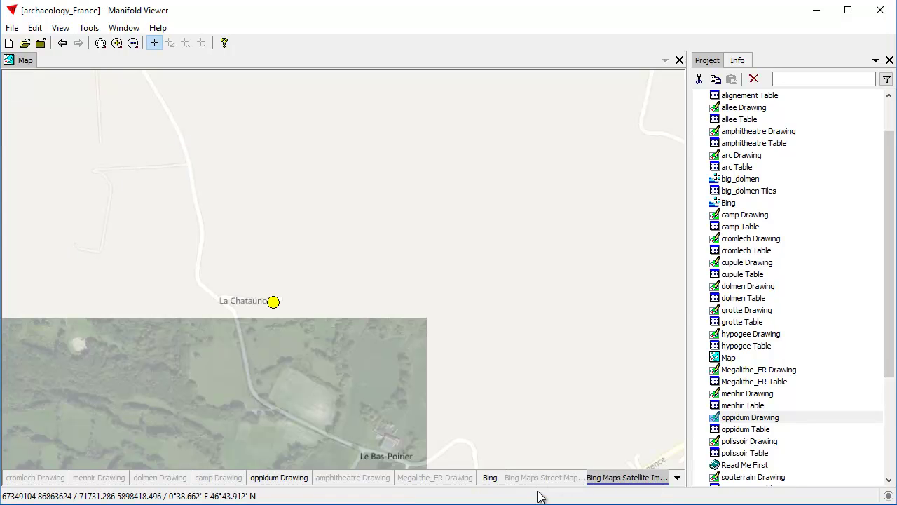
click(496, 480)
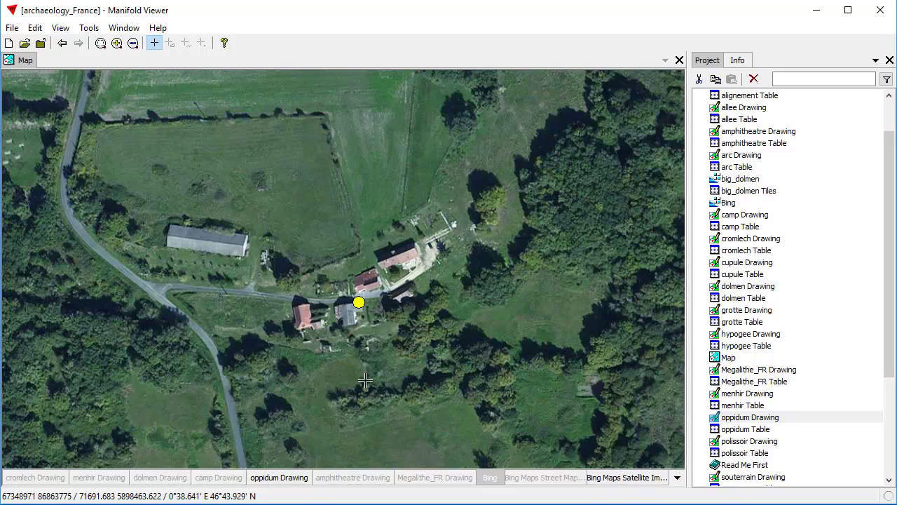
scroll(358, 324, up, 2)
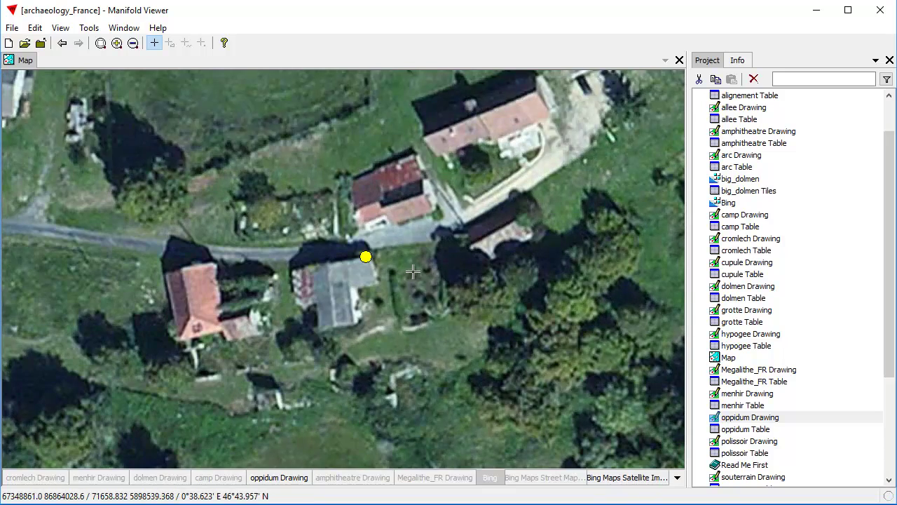
scroll(410, 278, down, 1)
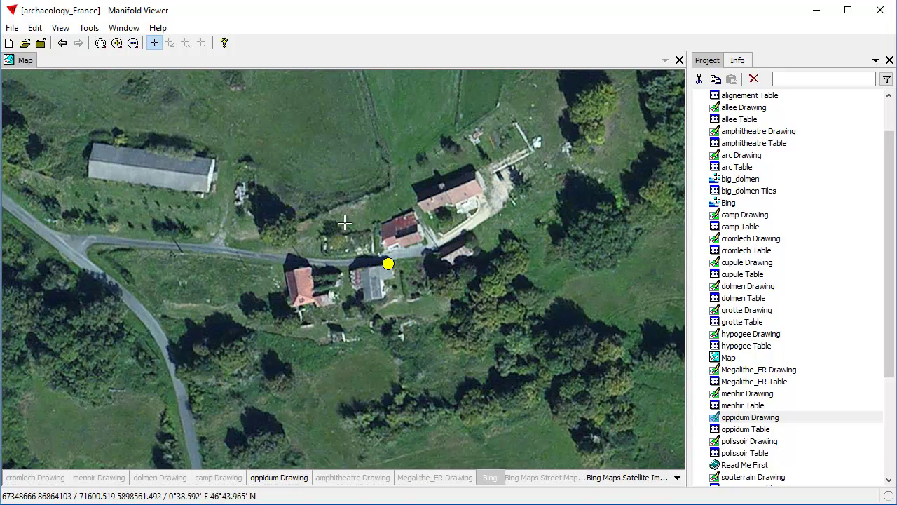
scroll(474, 228, down, 1)
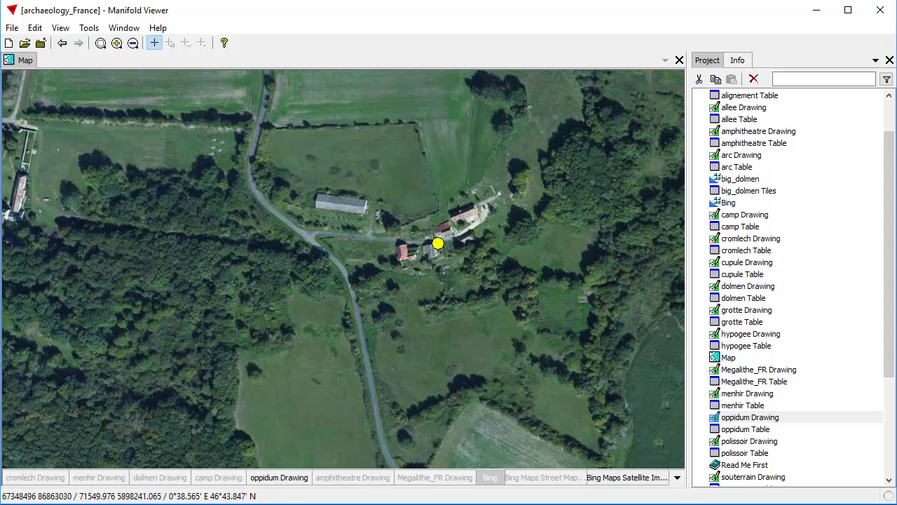
Step: Zoom to the oppidum layer's full extent over France and hide the Bing Maps Satellite layer
right_click(293, 481)
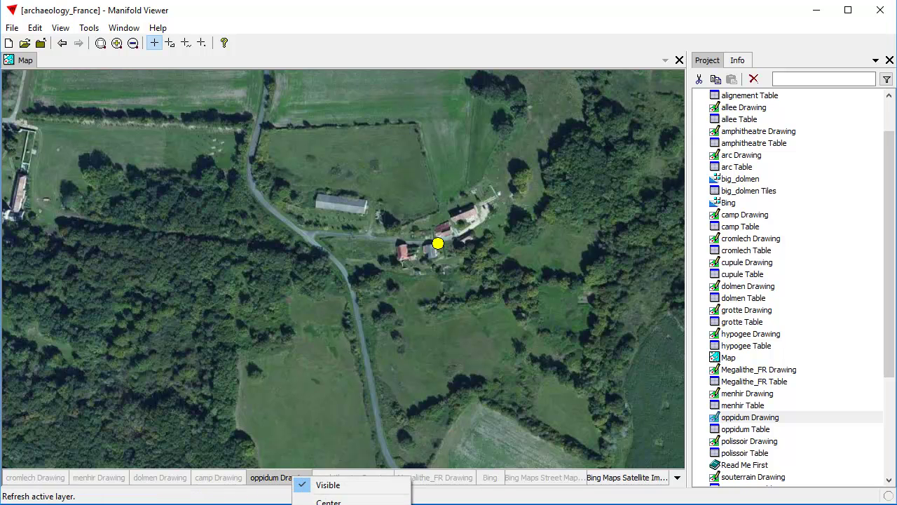
click(329, 504)
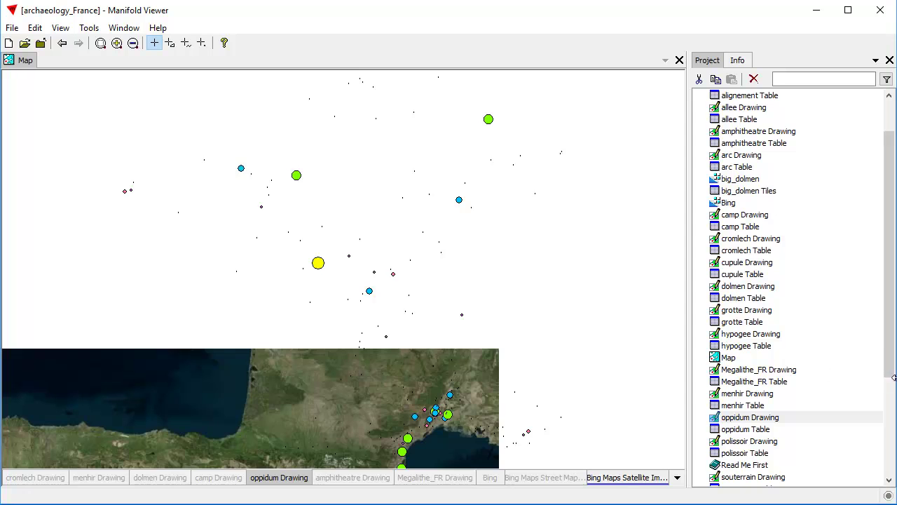
scroll(888, 343, down, 5)
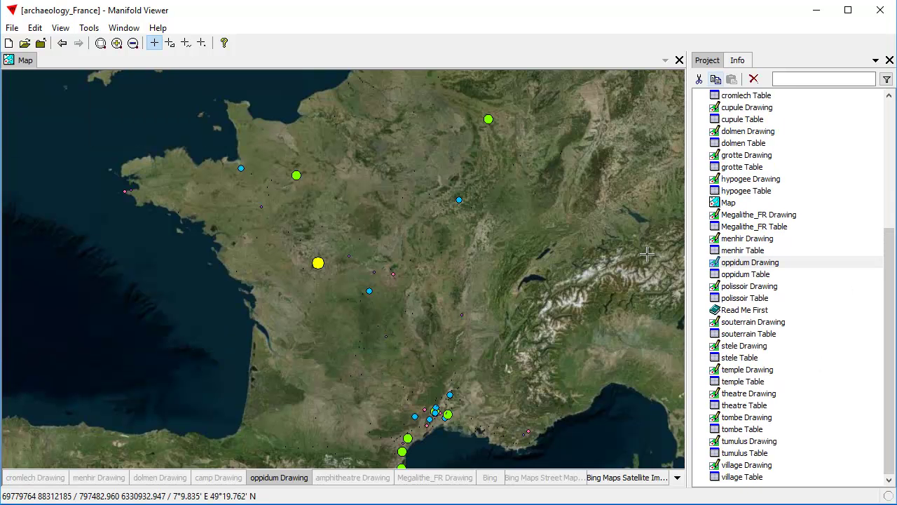
click(620, 480)
click(619, 481)
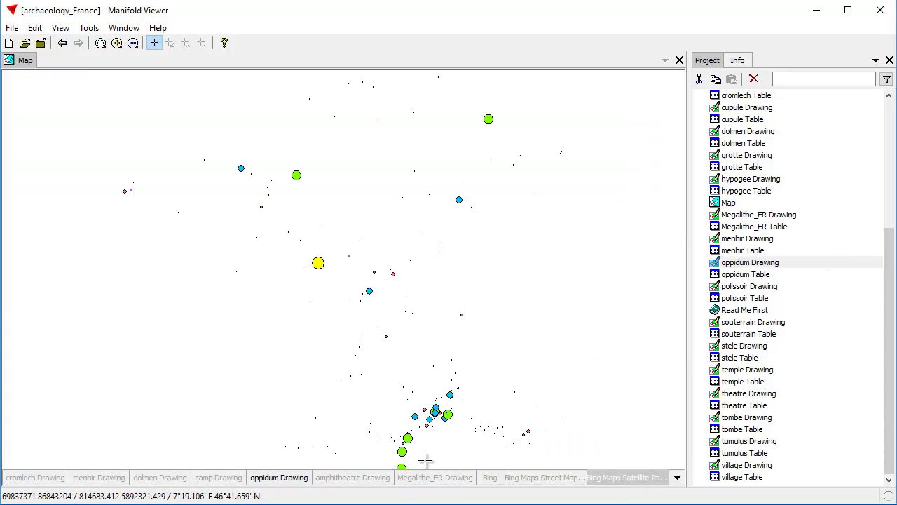
Step: Hide the oppidum layer, display Megalithe_FR sites and select its Table, then hide Megalithe_FR
click(296, 480)
click(296, 480)
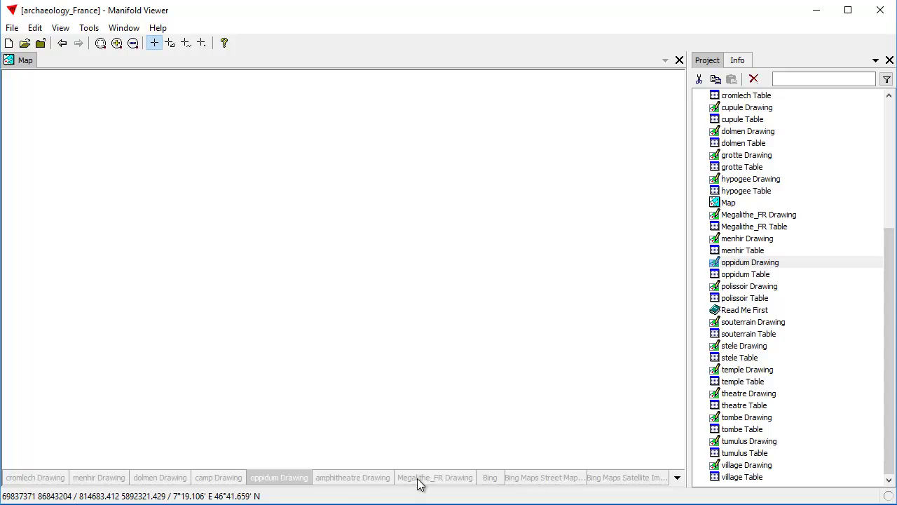
click(425, 482)
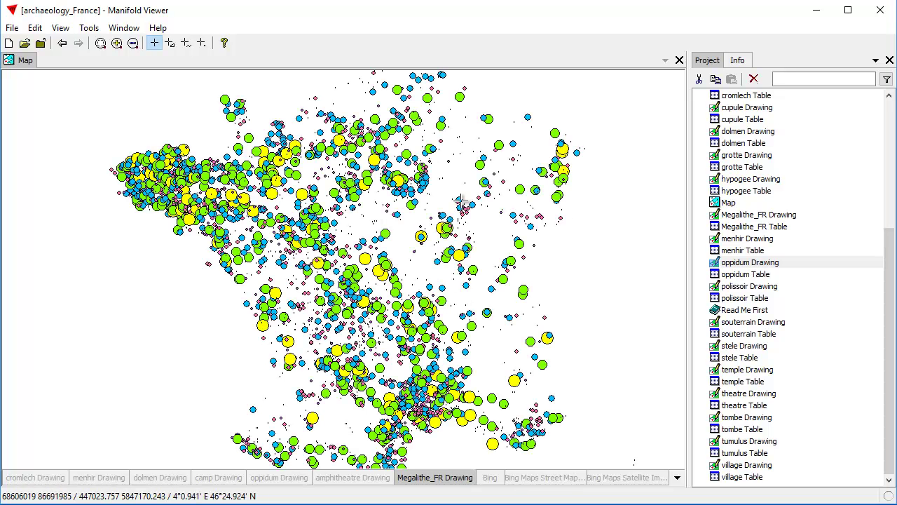
click(763, 228)
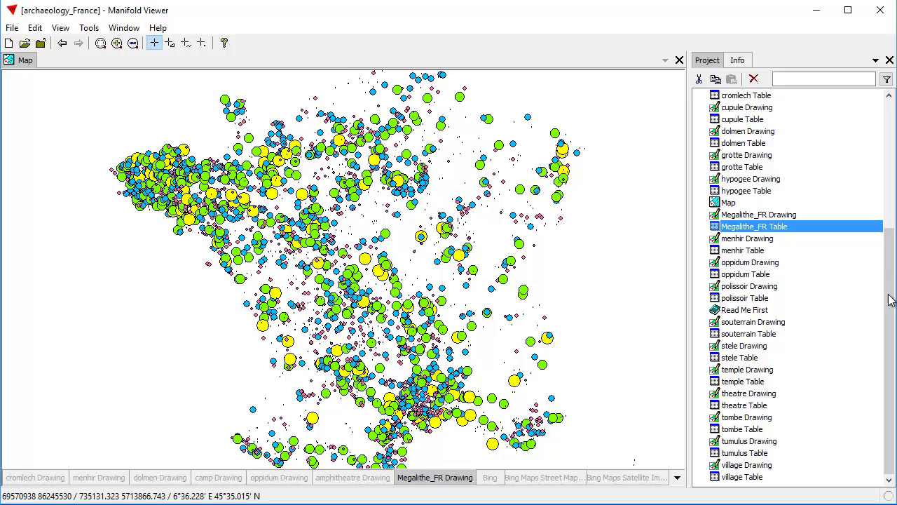
ctrl+click(454, 478)
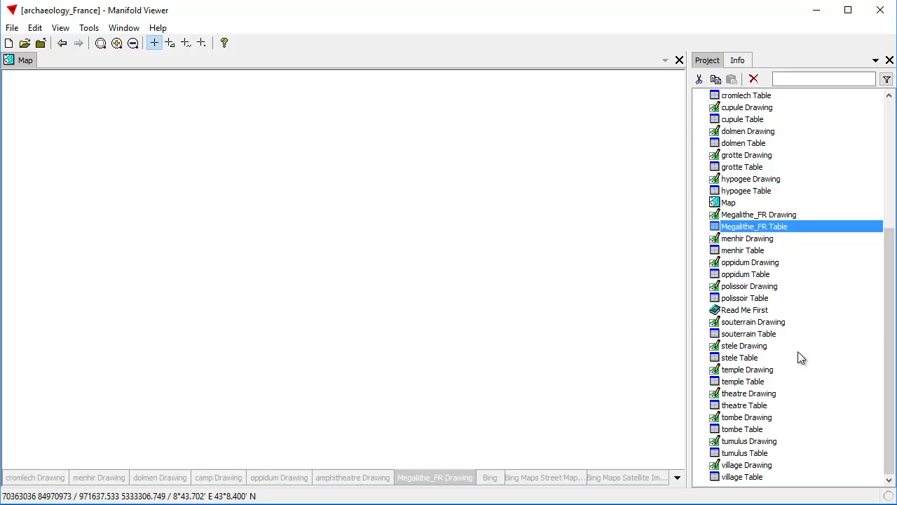
Step: Add the temple Drawing as a map layer with the Bing street map behind it
double_click(744, 370)
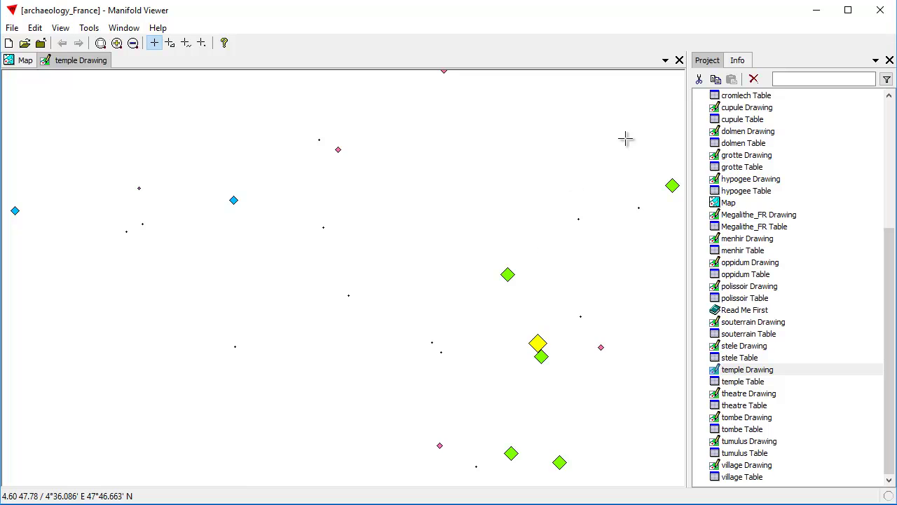
click(679, 60)
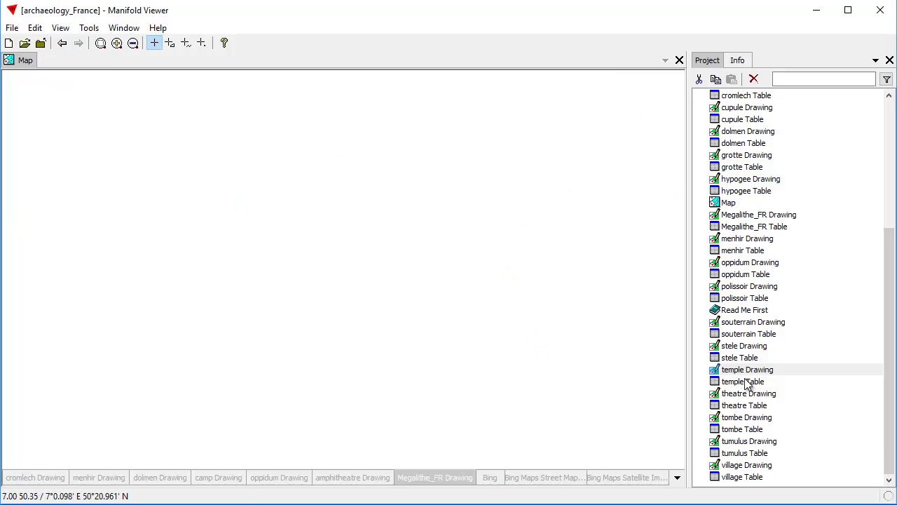
drag(511, 391, 512, 384)
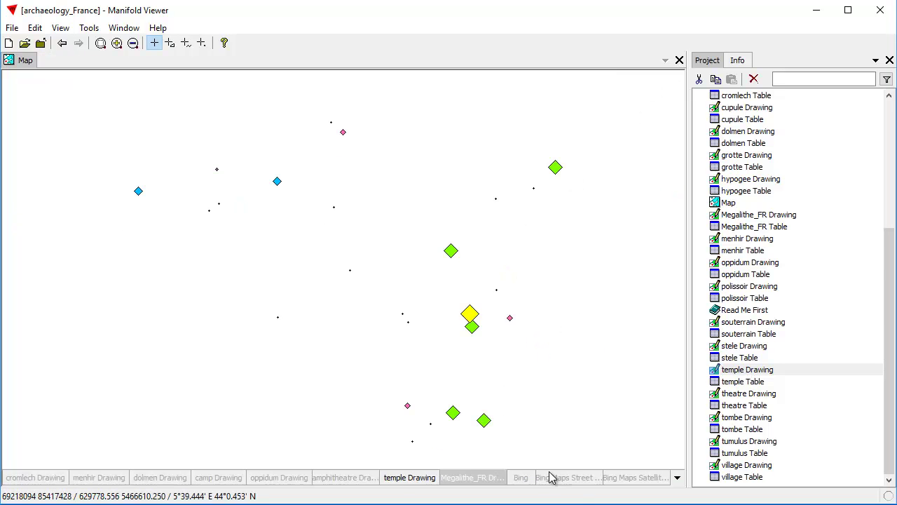
click(522, 478)
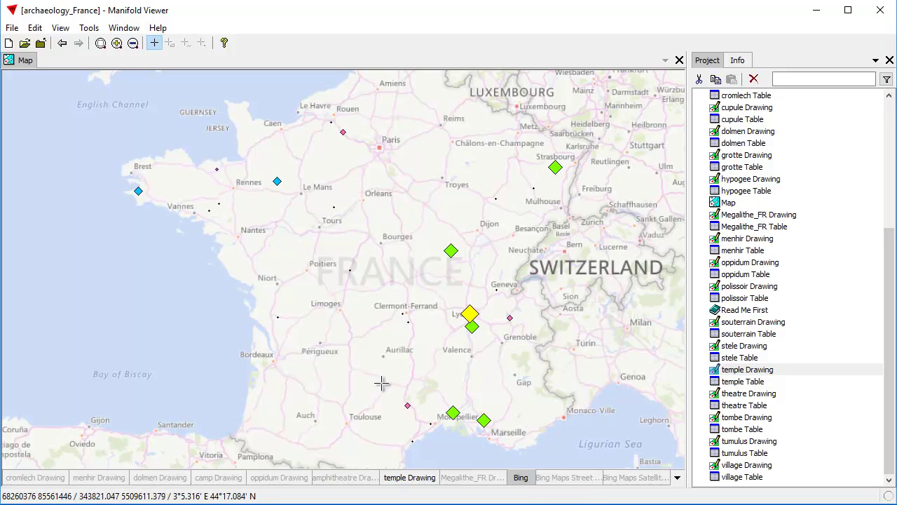
scroll(454, 307, up, 5)
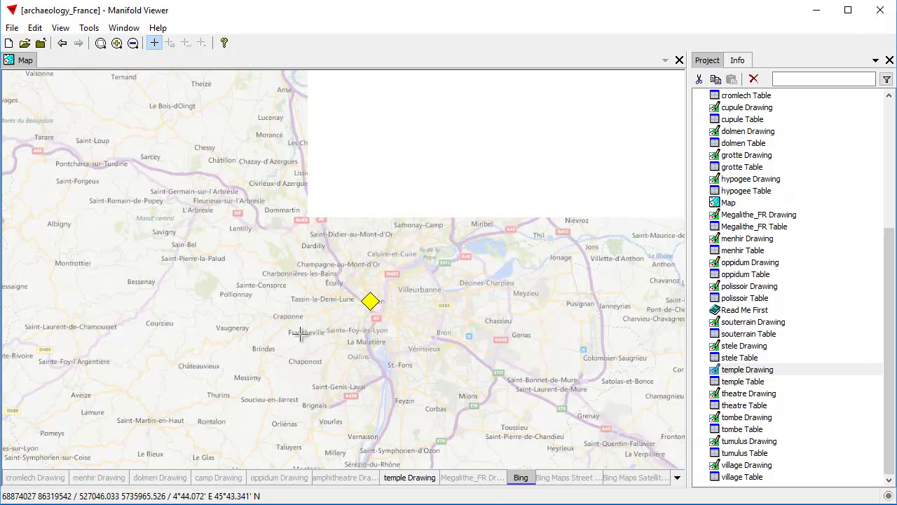
Step: Zoom from the France-wide view to the temple site near Vendôme, keeping the Bing street map on
click(61, 43)
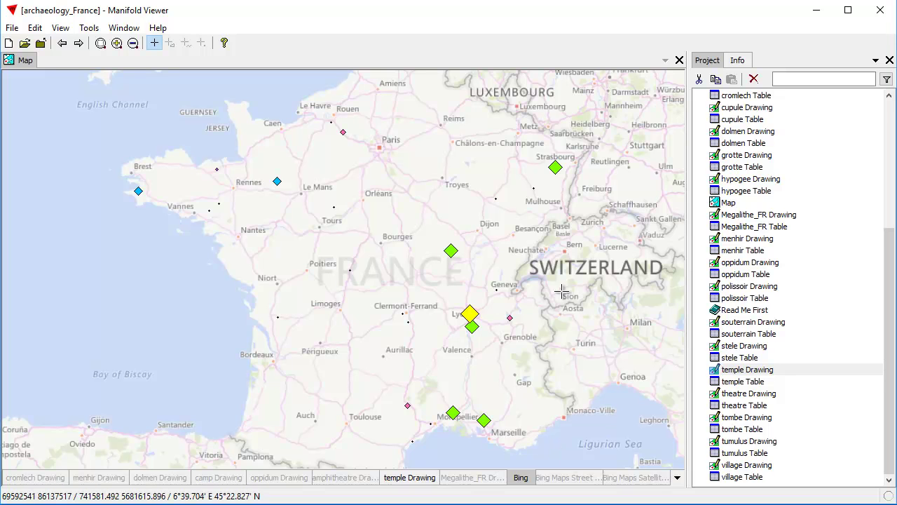
drag(335, 207, 337, 209)
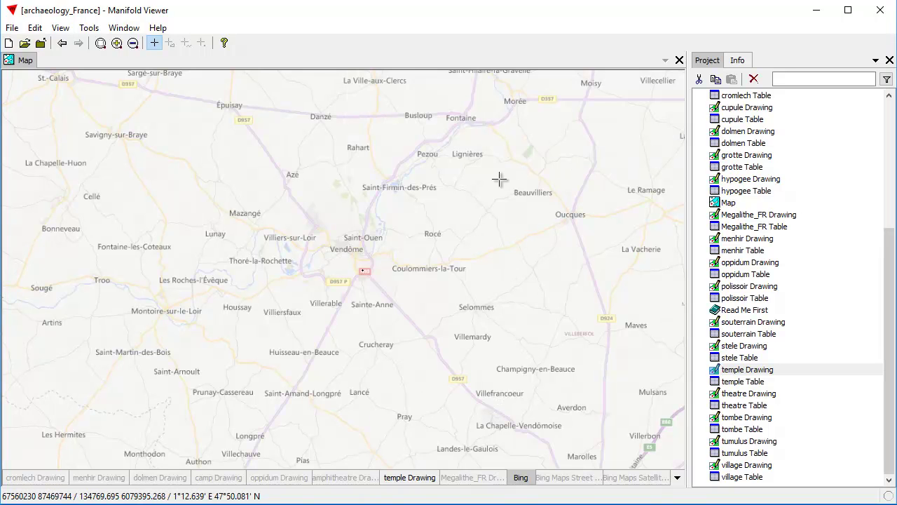
drag(501, 180, 473, 278)
click(520, 479)
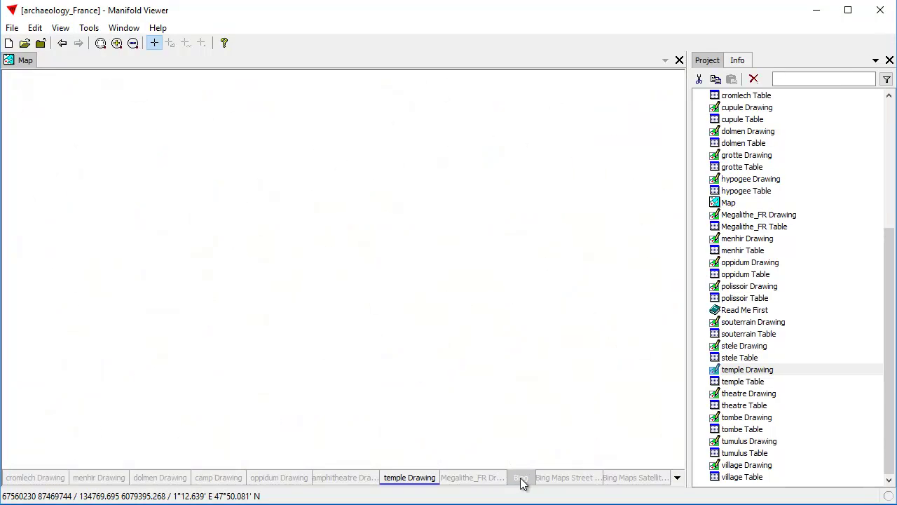
click(523, 479)
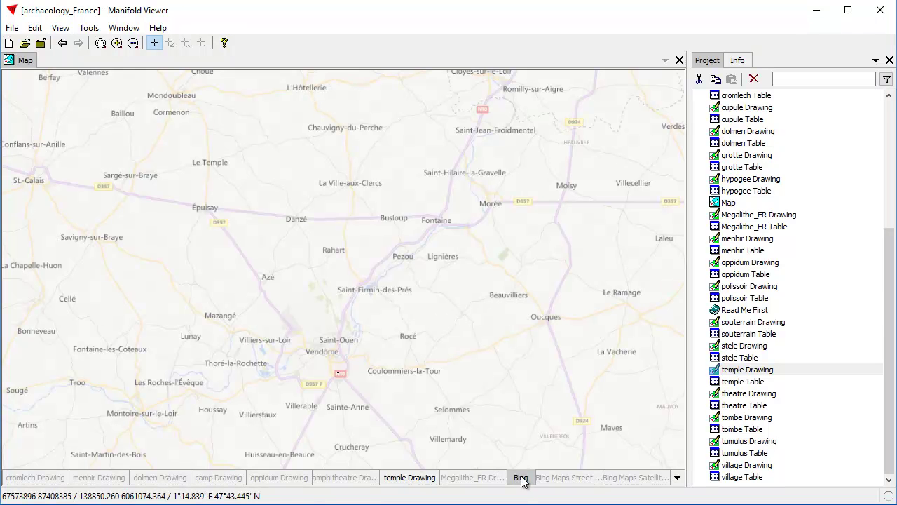
click(520, 479)
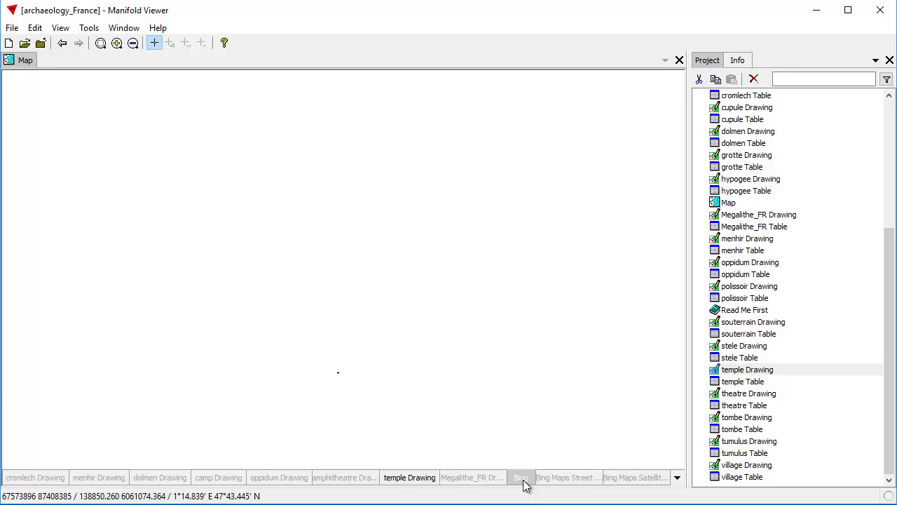
click(522, 480)
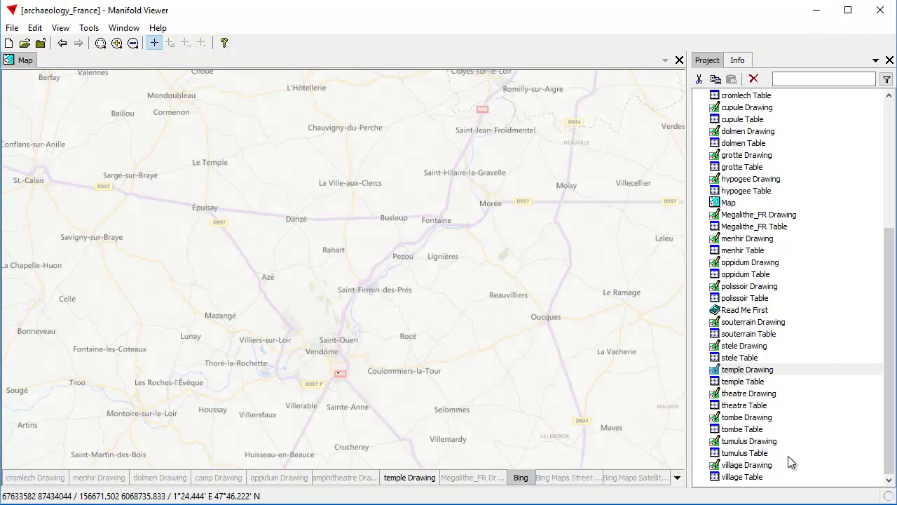
Step: Add the theatre Drawing layer to the map and zoom to its extent
click(760, 395)
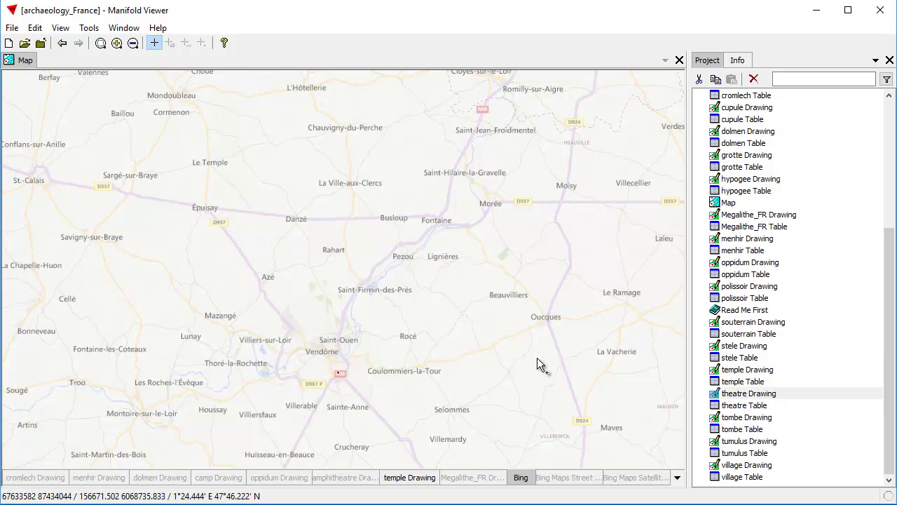
drag(462, 348, 461, 348)
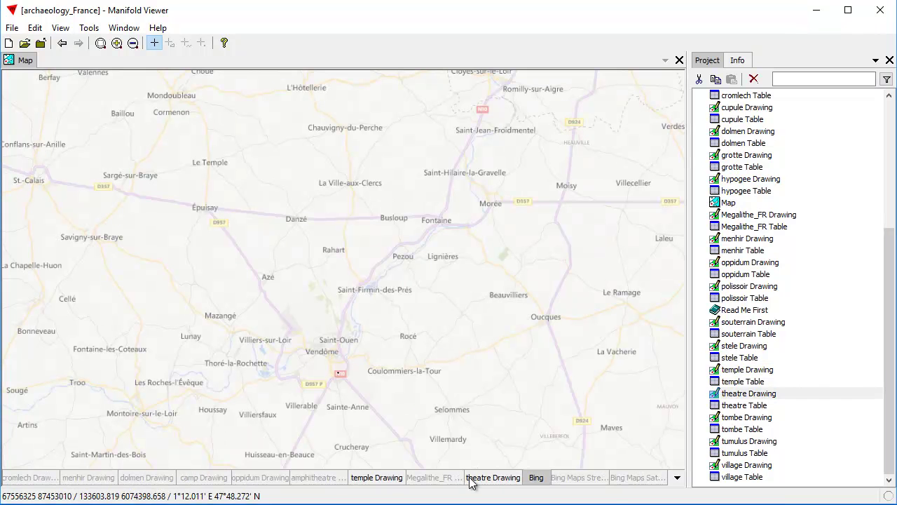
right_click(495, 480)
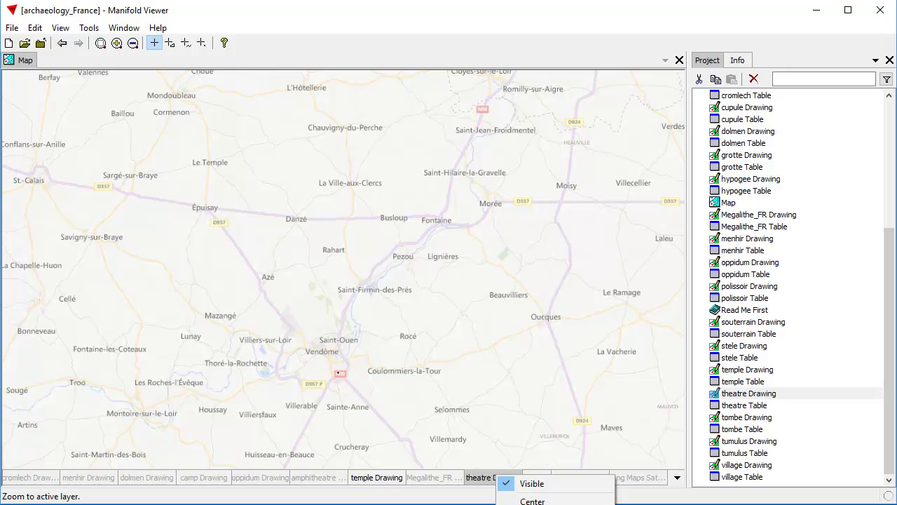
click(532, 501)
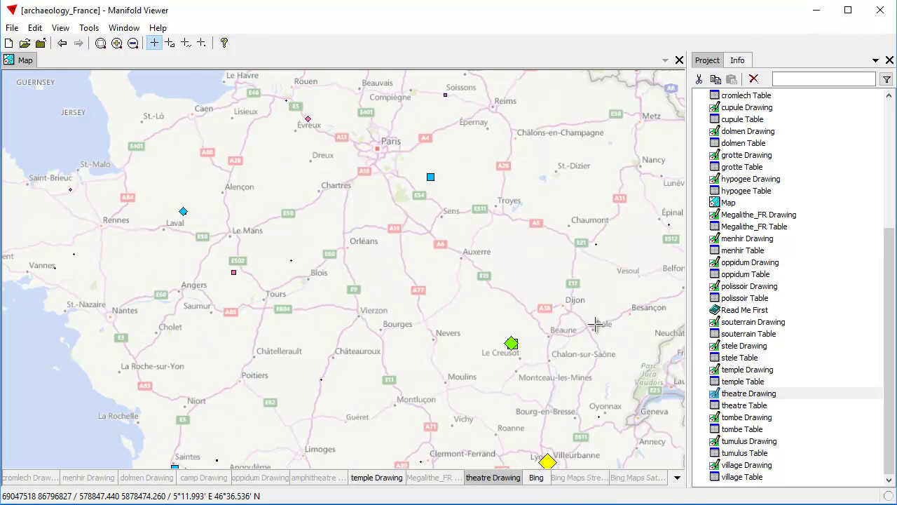
Step: Zoom in on the Lyon theatre diamond and turn on the Bing Maps Satellite layer
drag(596, 324, 586, 234)
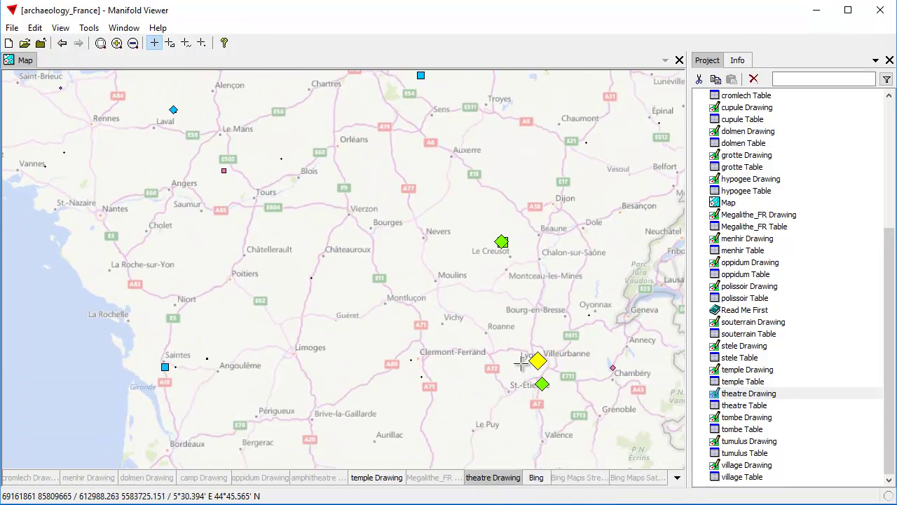
scroll(554, 372, up, 3)
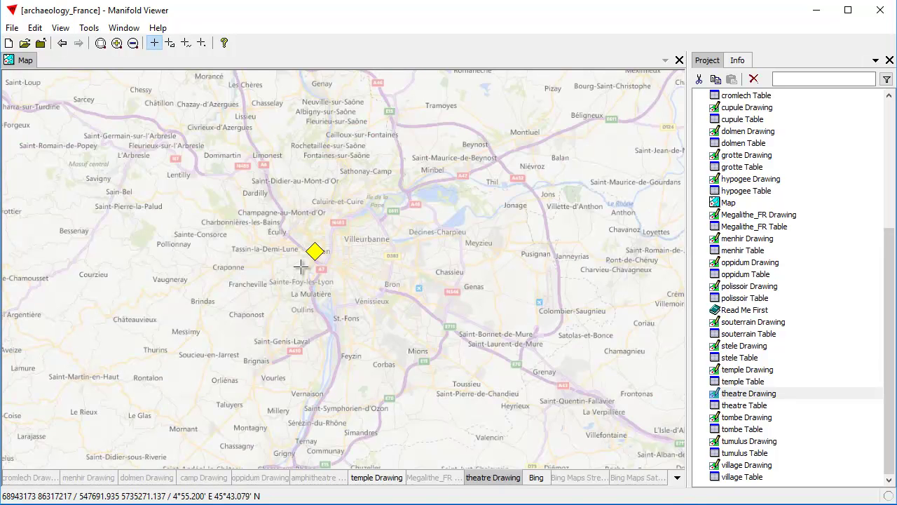
scroll(331, 267, up, 3)
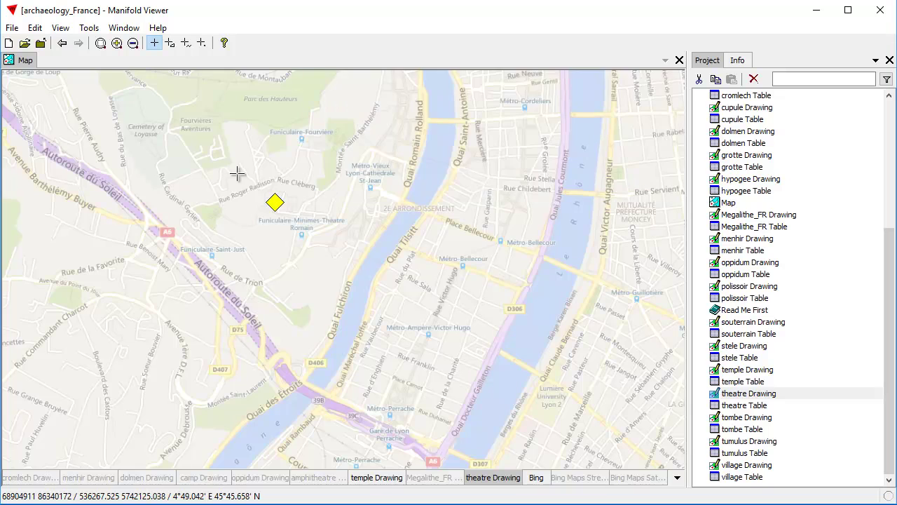
drag(237, 173, 307, 228)
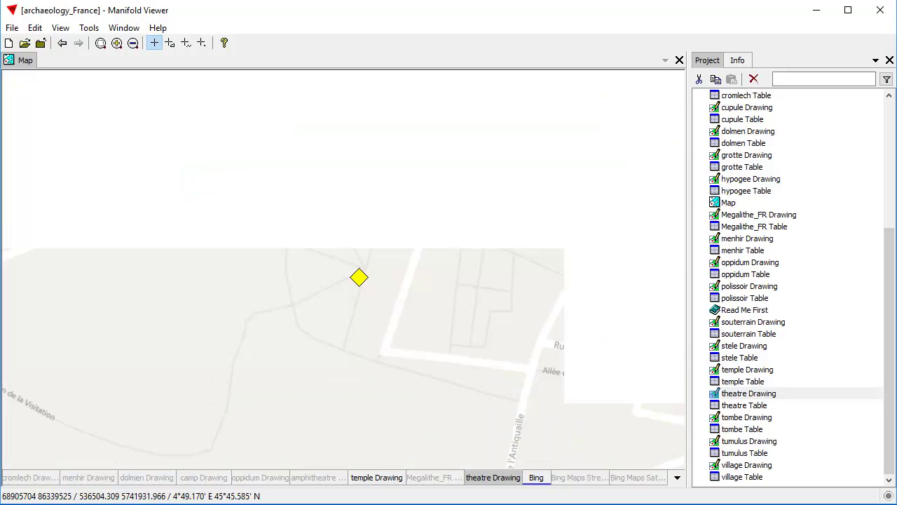
click(634, 477)
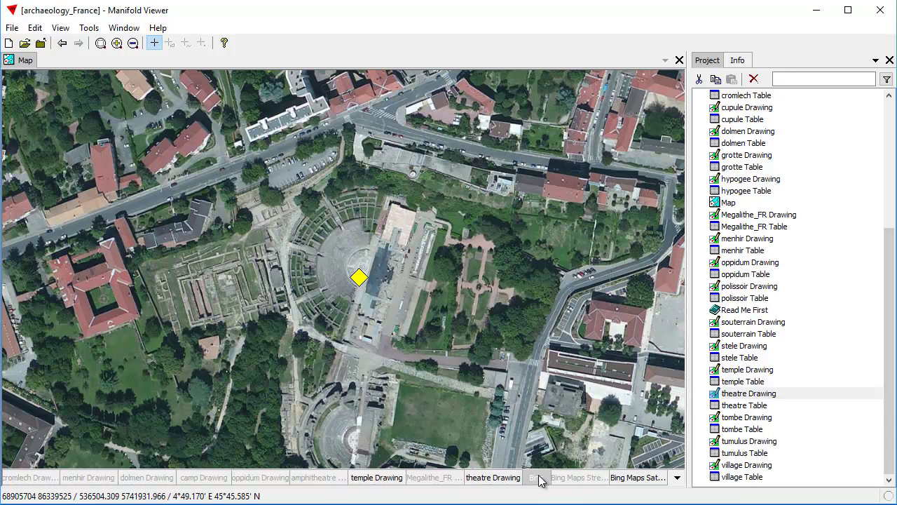
Step: Pan and zoom around the Lyon theatre ruins on the satellite imagery
drag(549, 427, 575, 357)
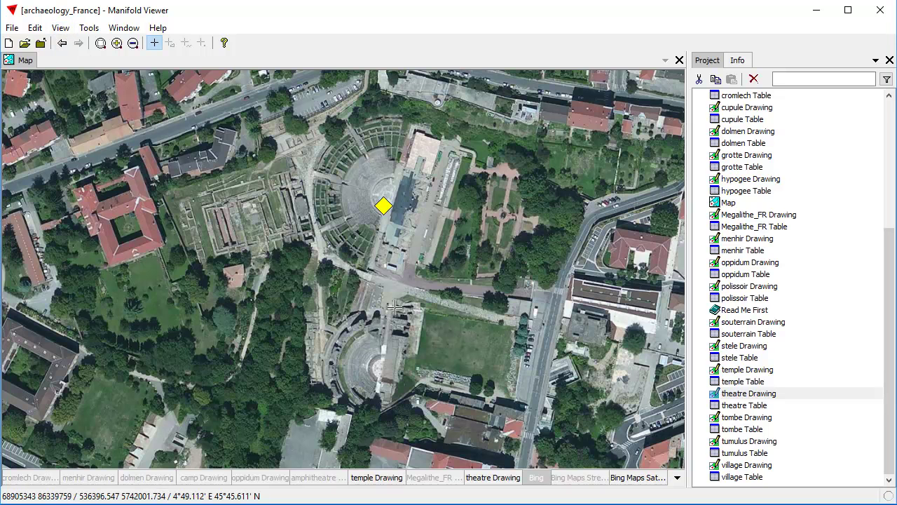
scroll(394, 308, down, 2)
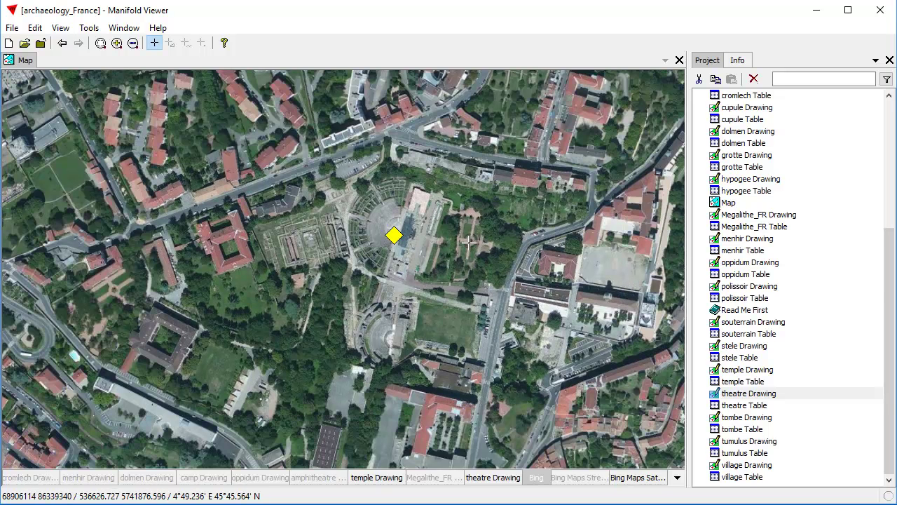
scroll(442, 253, down, 2)
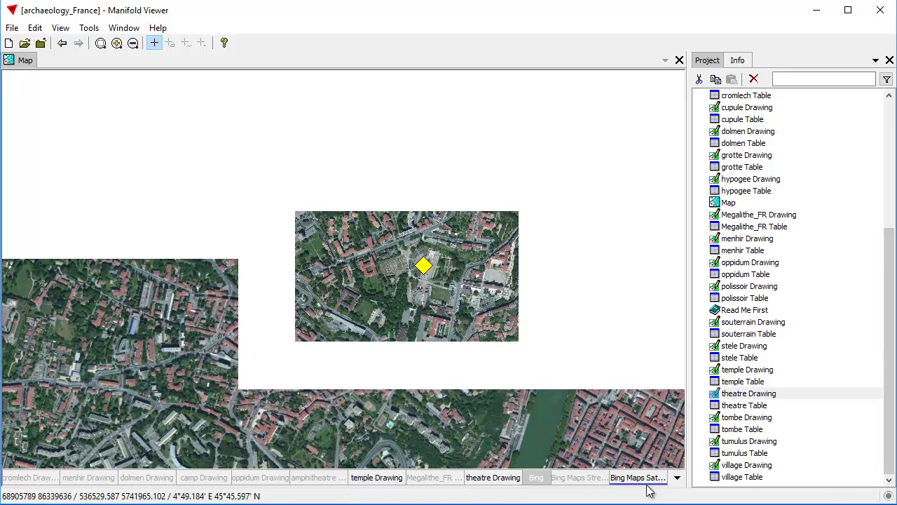
drag(887, 309, 887, 175)
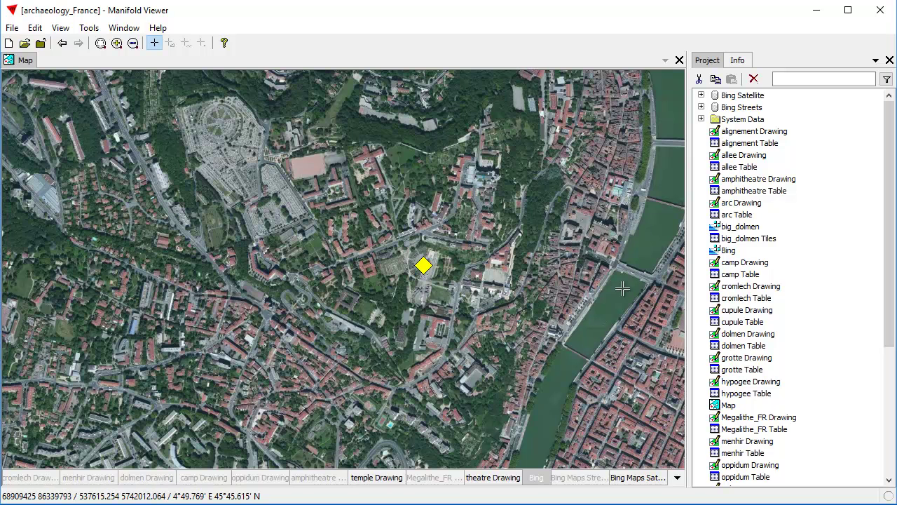
scroll(587, 325, down, 1)
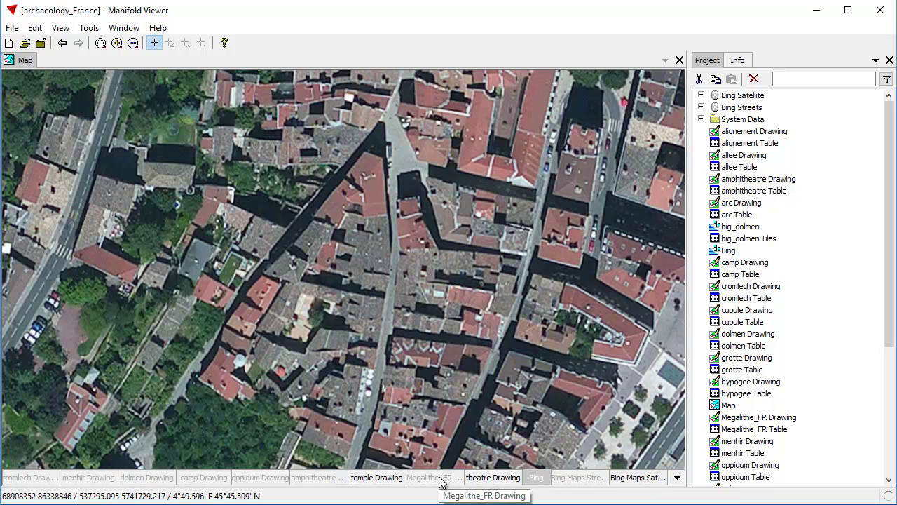
Step: Zoom out to all of France, show dolmen sites with Bing streets, and hide theatre and temple sites
right_click(134, 483)
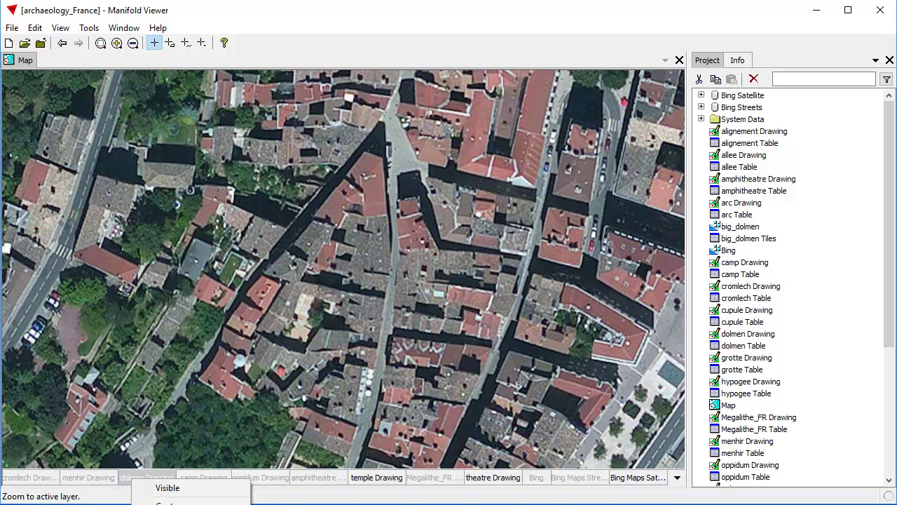
click(168, 502)
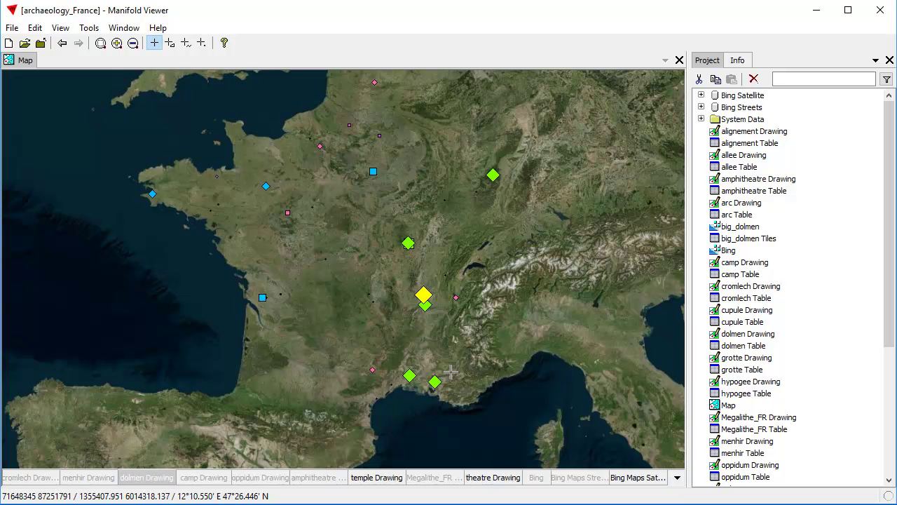
click(148, 479)
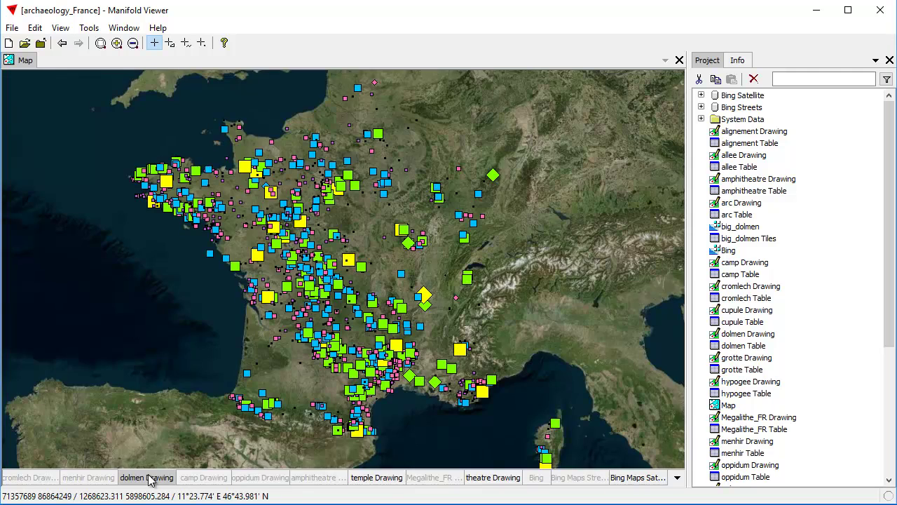
click(534, 479)
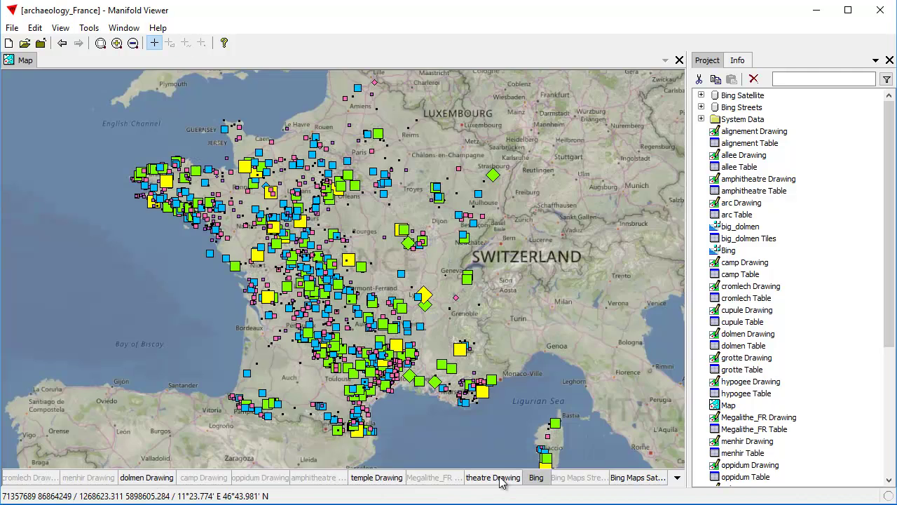
click(478, 479)
click(362, 480)
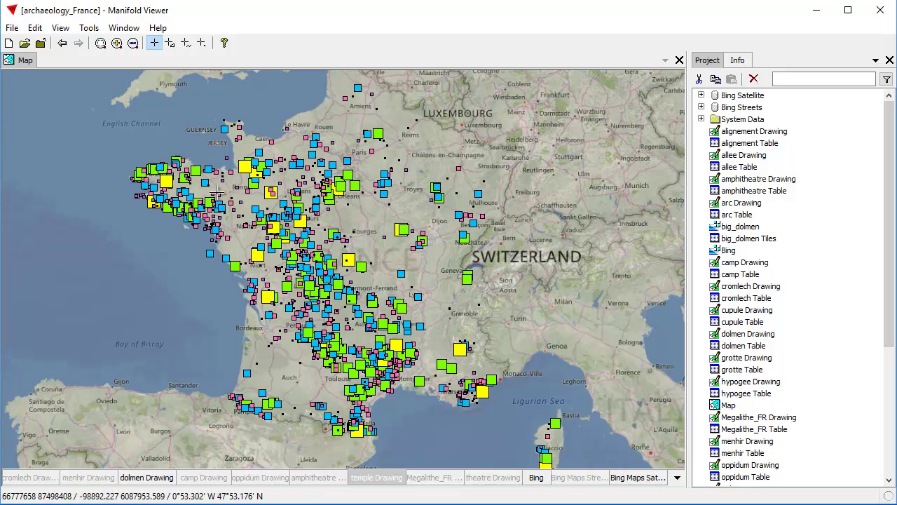
Step: Box-zoom via Angers and Tours onto Saumur fortress, hiding the street overlay for pure satellite
drag(210, 187, 354, 284)
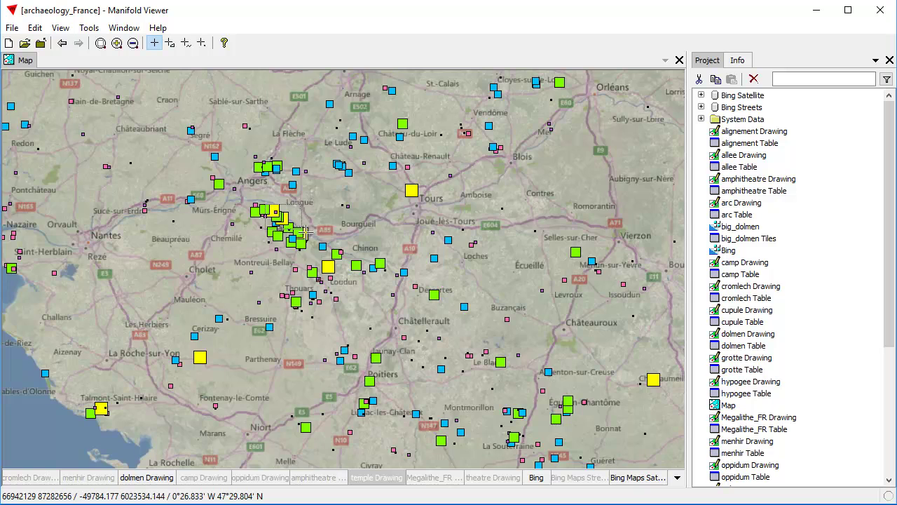
drag(279, 203, 320, 255)
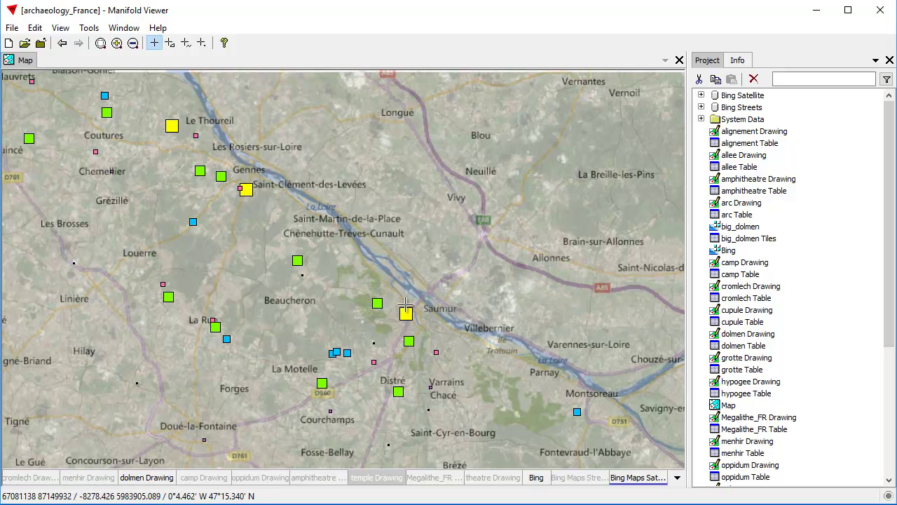
drag(401, 293, 449, 335)
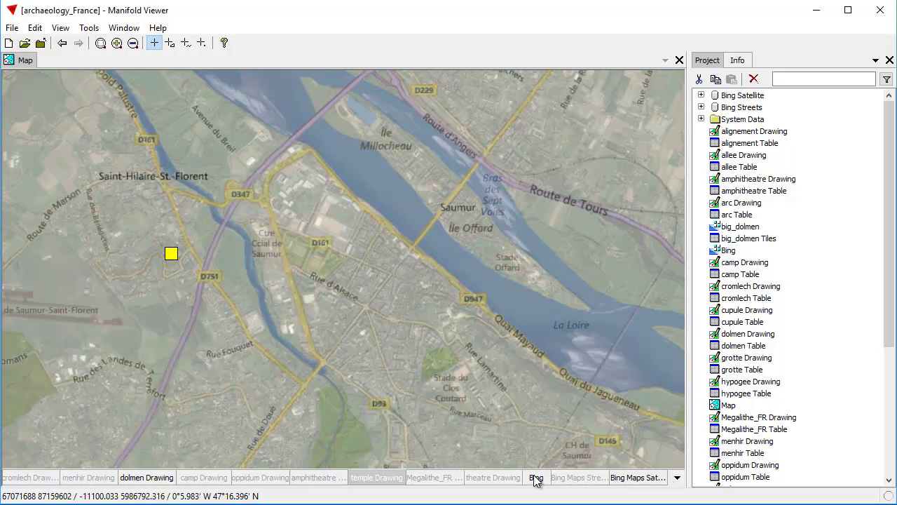
click(535, 478)
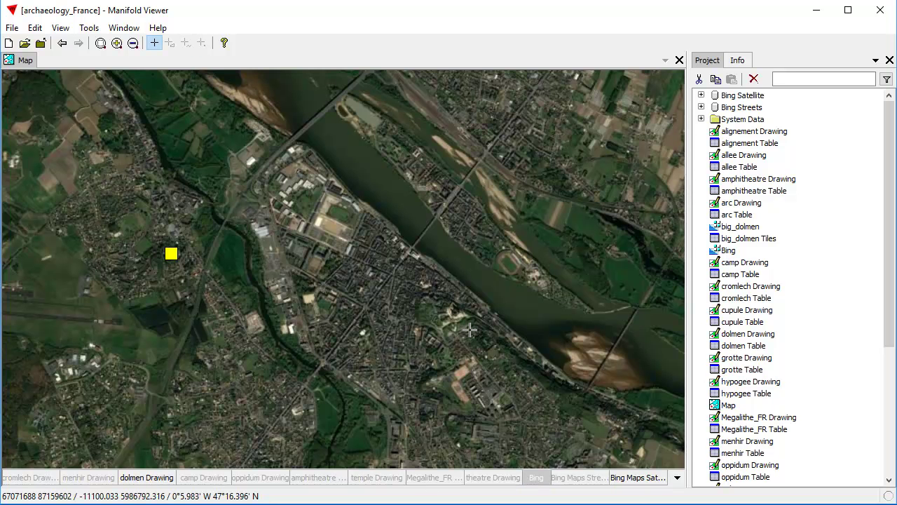
drag(426, 288, 495, 343)
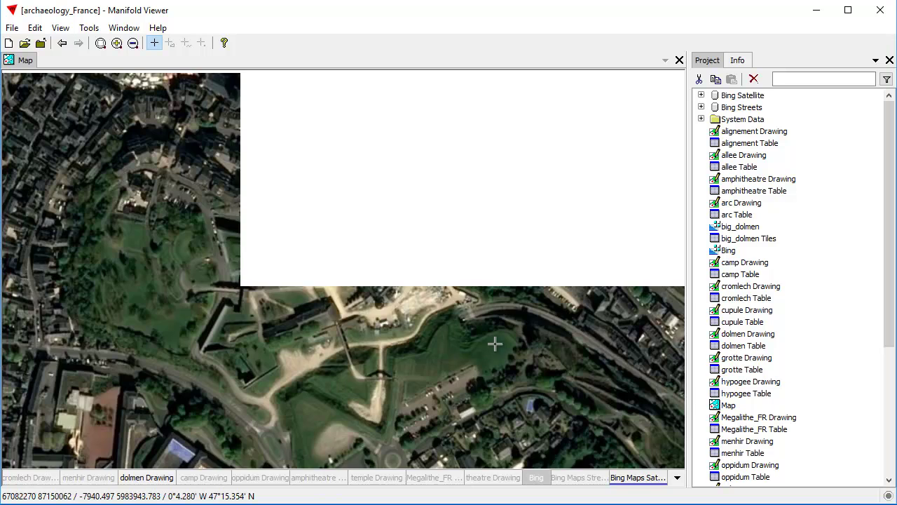
drag(426, 305, 489, 345)
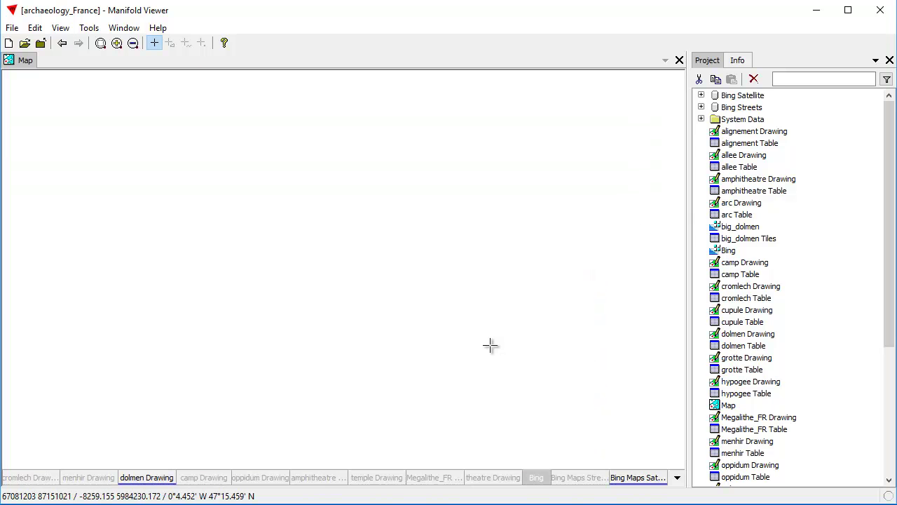